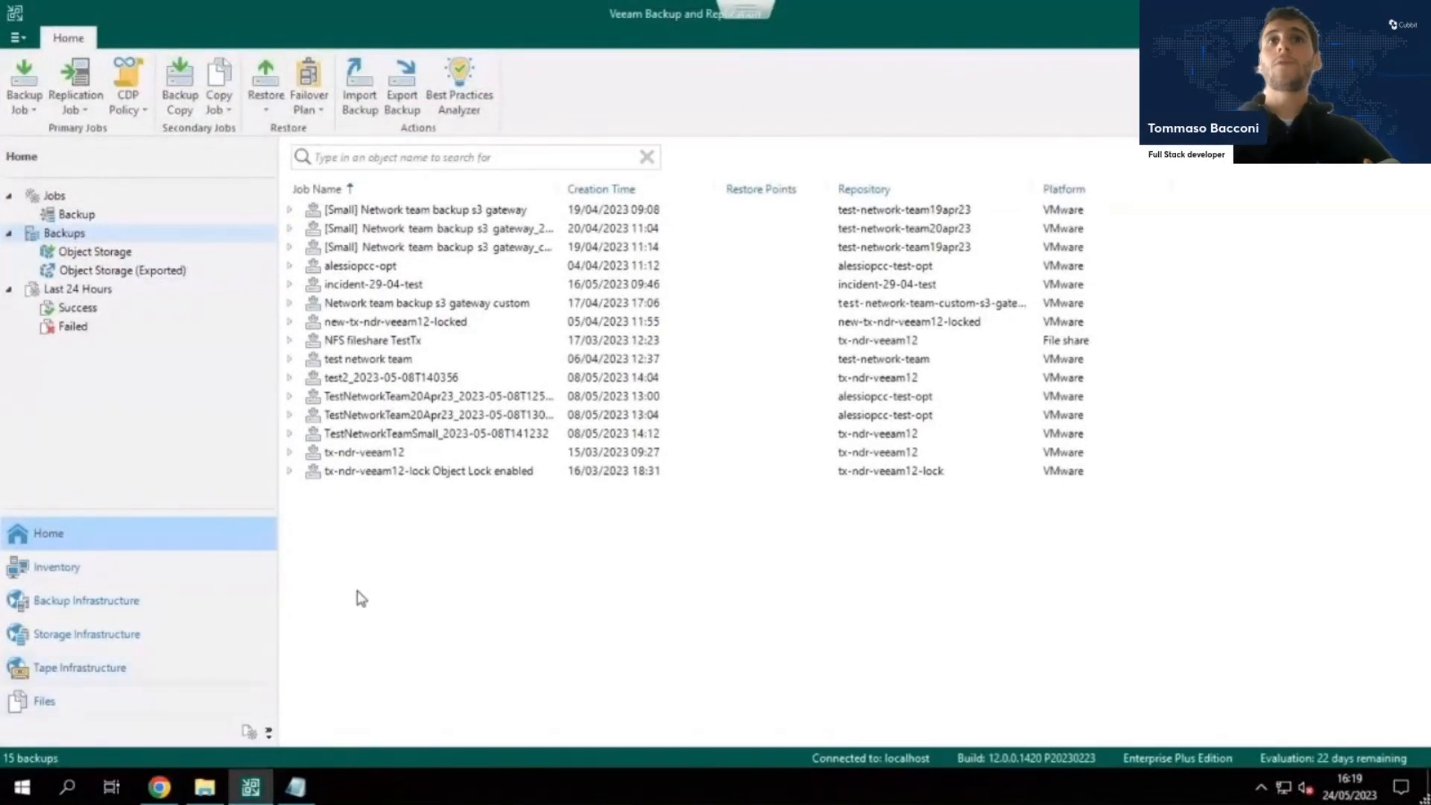
# Add an S3 Compatible object storage backup repository in the backup infrastructure and name it "live demo veeam 12".
pyautogui.click(135, 601)
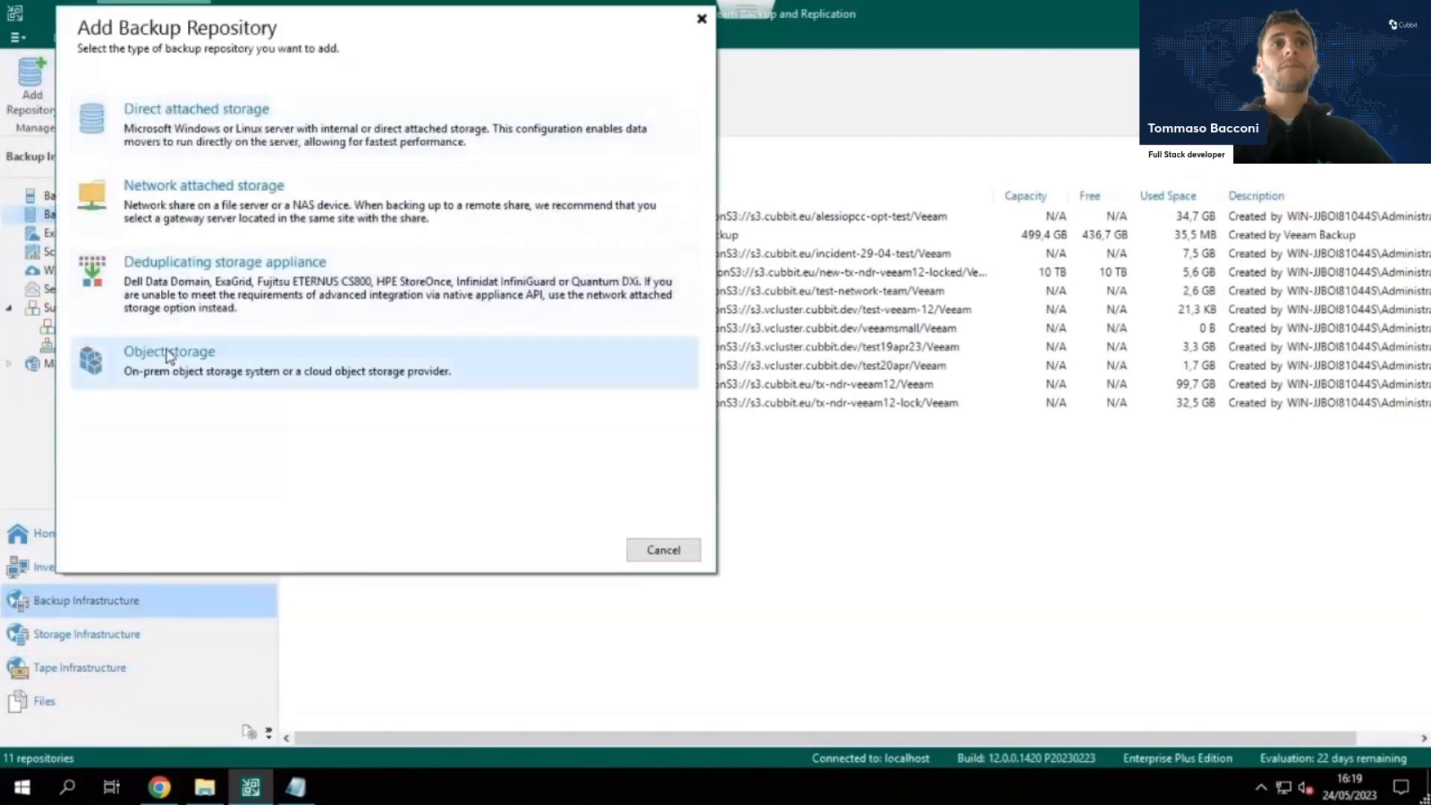
pyautogui.click(167, 350)
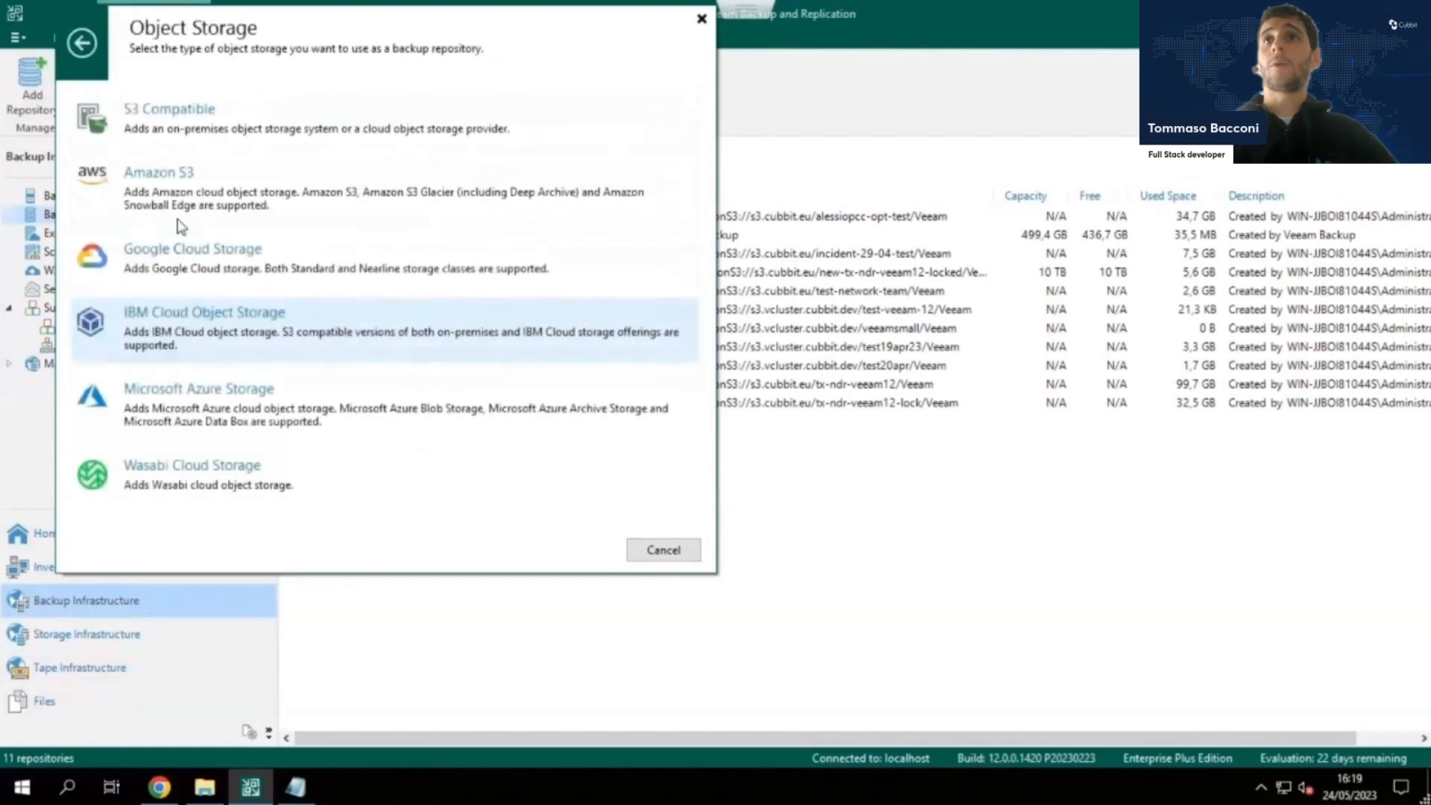
pyautogui.click(231, 134)
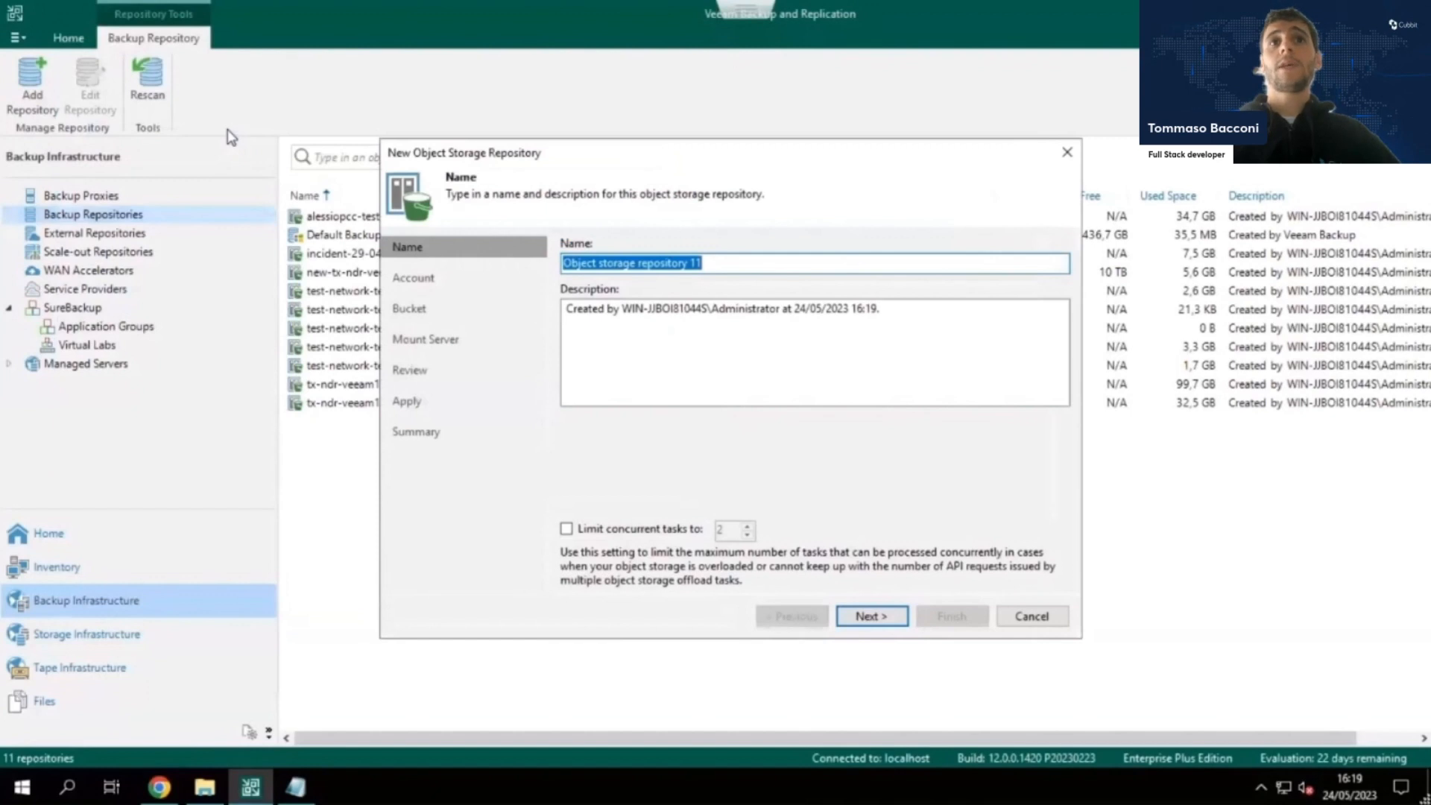
pyautogui.write('live demo veeam 12')
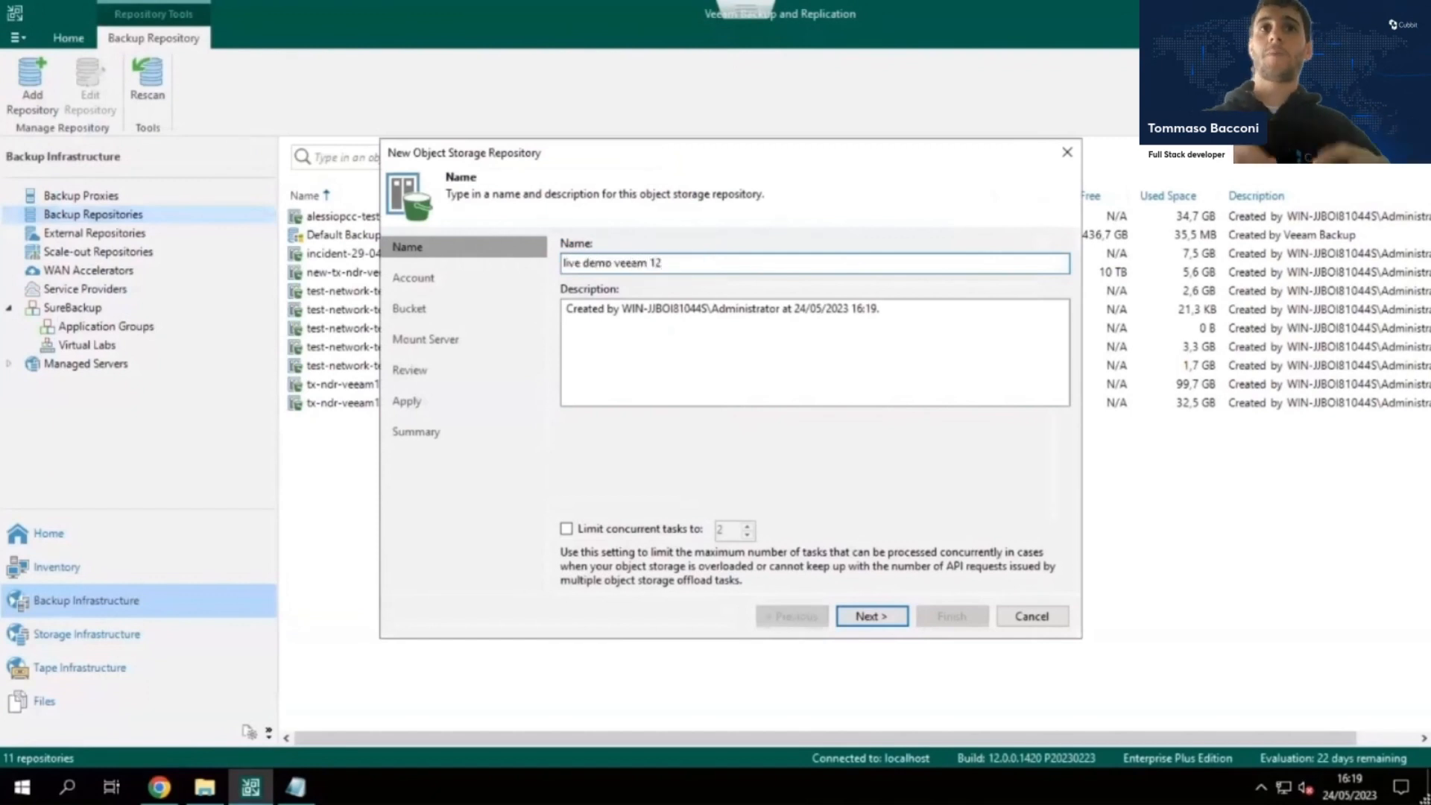
pyautogui.press('Return')
# Set the repository account's service point to s3.cubbit.eu and its region to eu-west-1.
pyautogui.write('s3.cubbit')
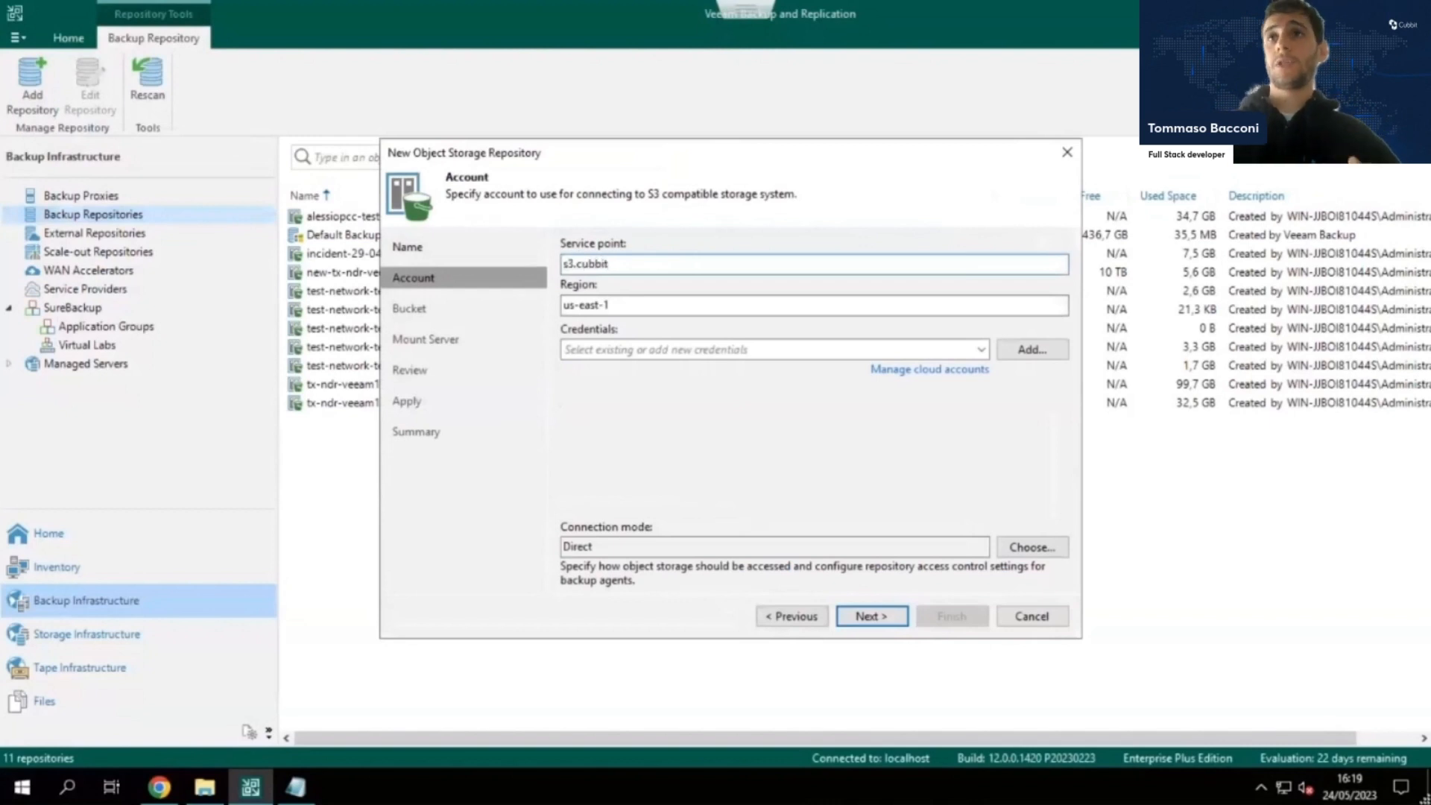
pyautogui.write('.eu')
pyautogui.press('Tab')
pyautogui.write('eu-west-')
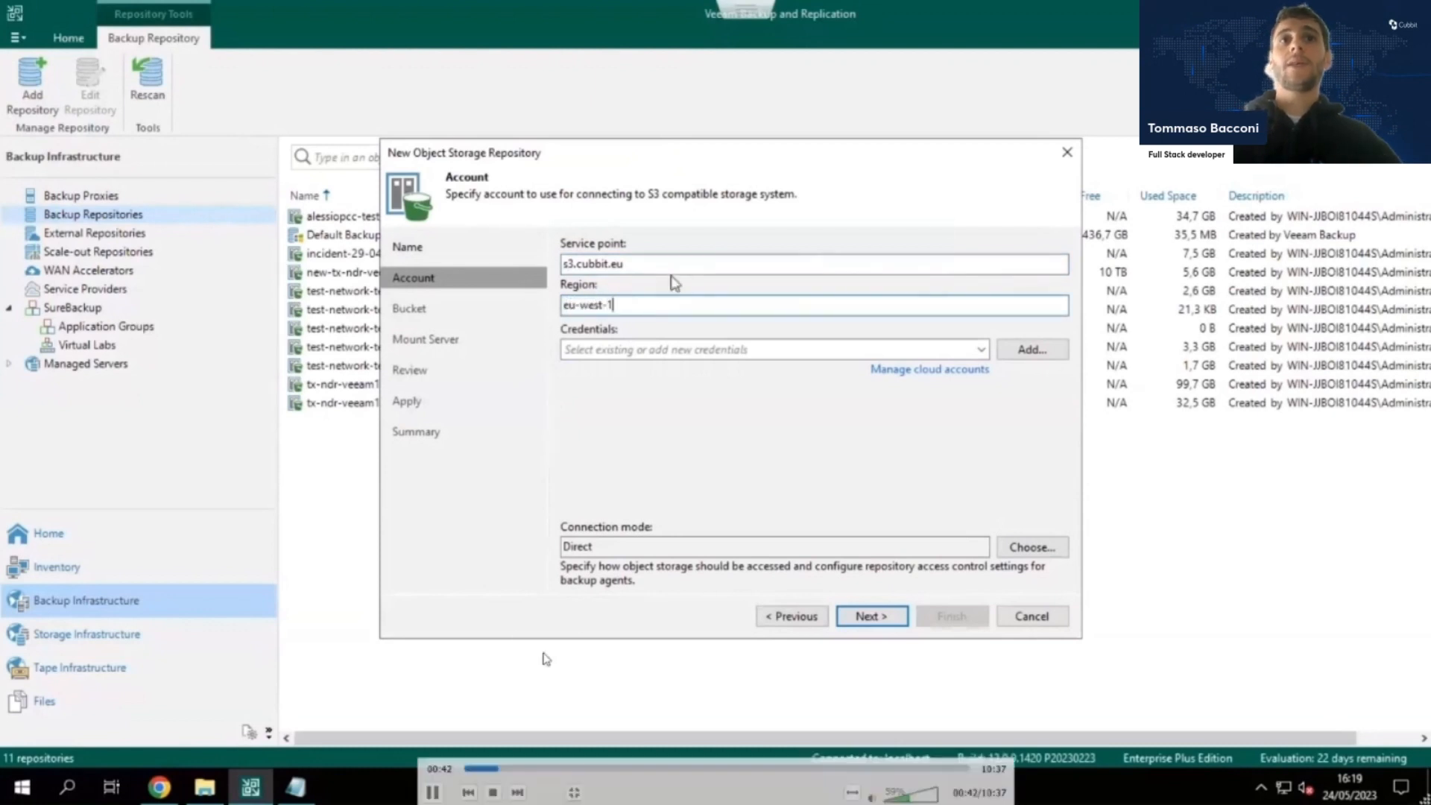
# Start adding new account credentials, then switch to the Cubbit console in Chrome and create an access key named live-demo-veeam-12.
pyautogui.click(1039, 355)
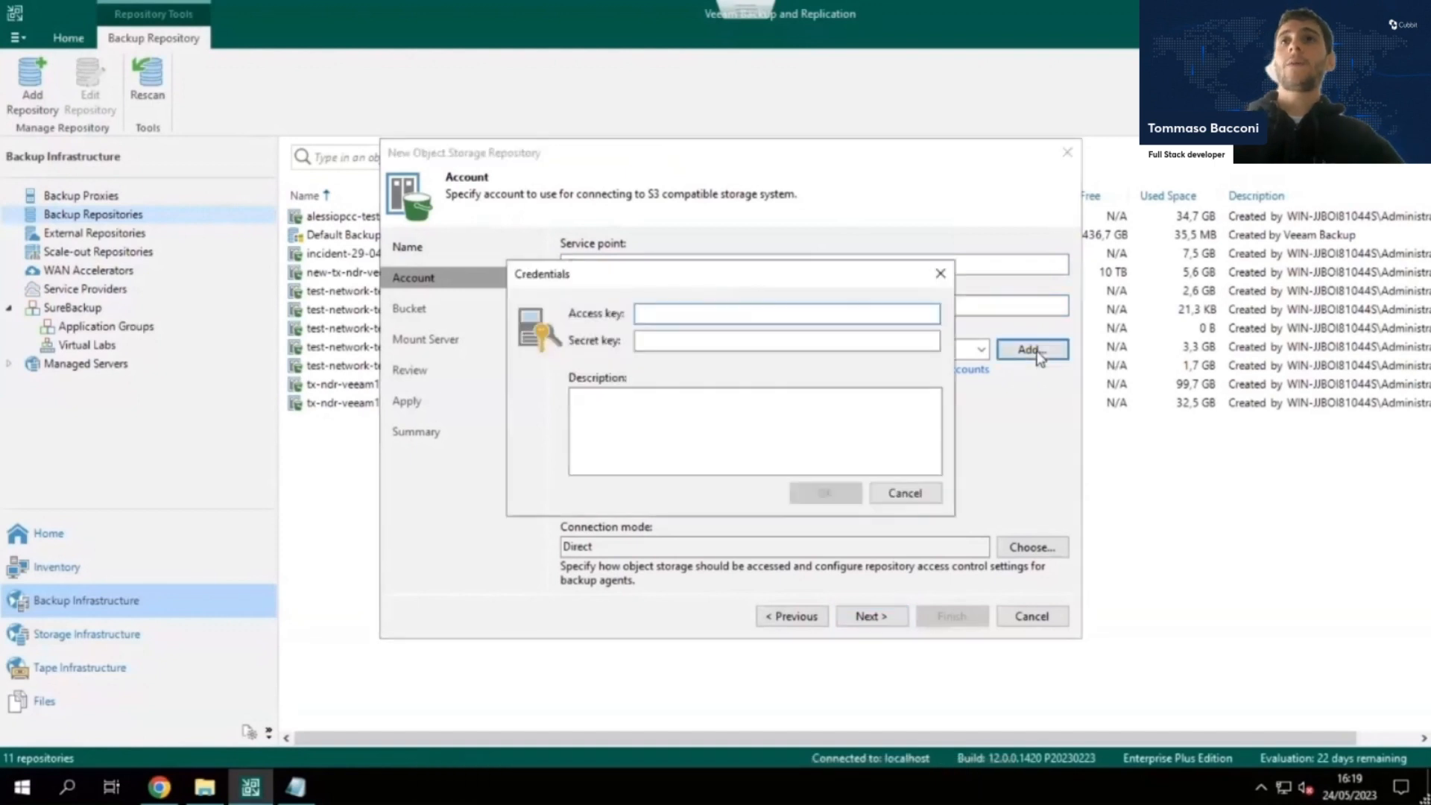
pyautogui.click(159, 787)
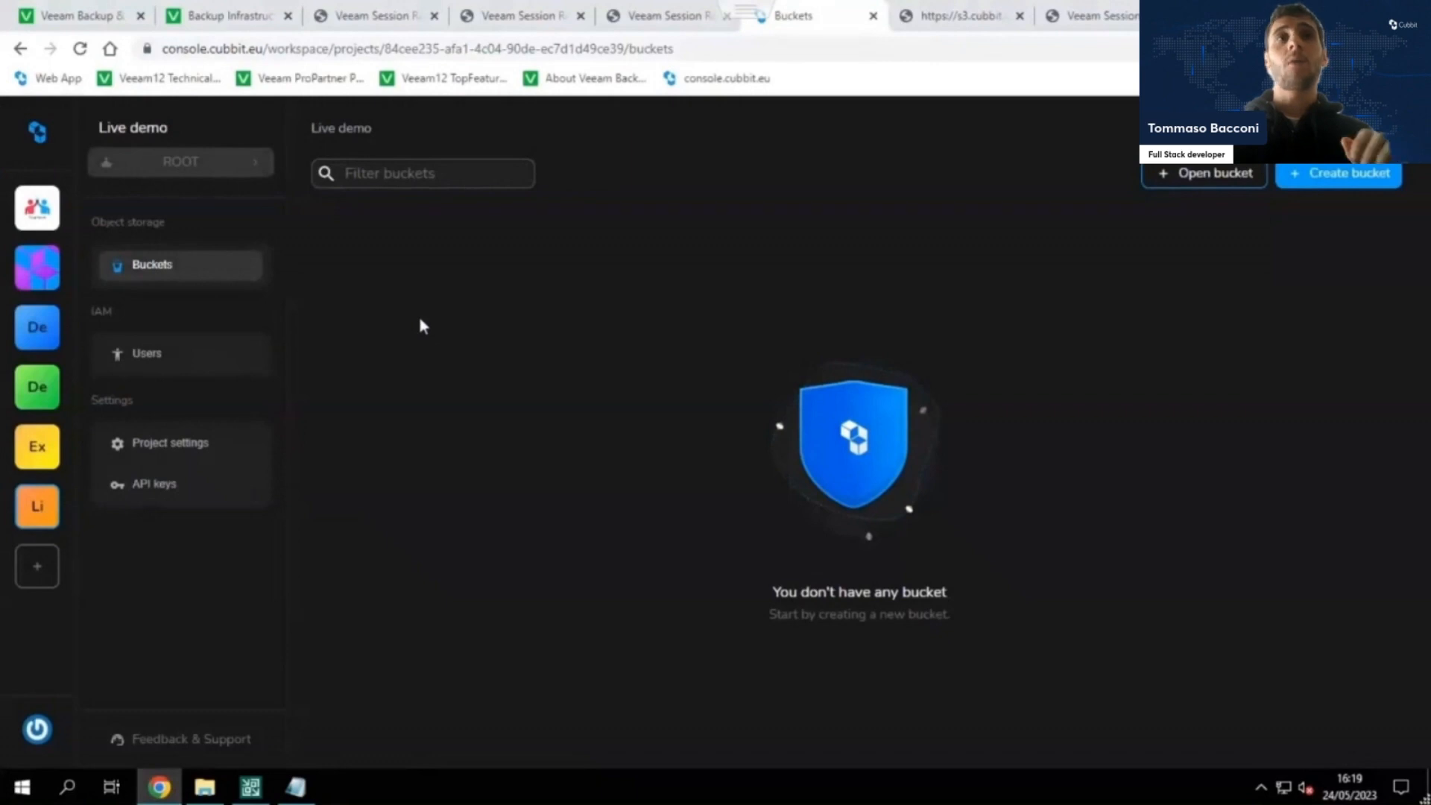
pyautogui.click(188, 484)
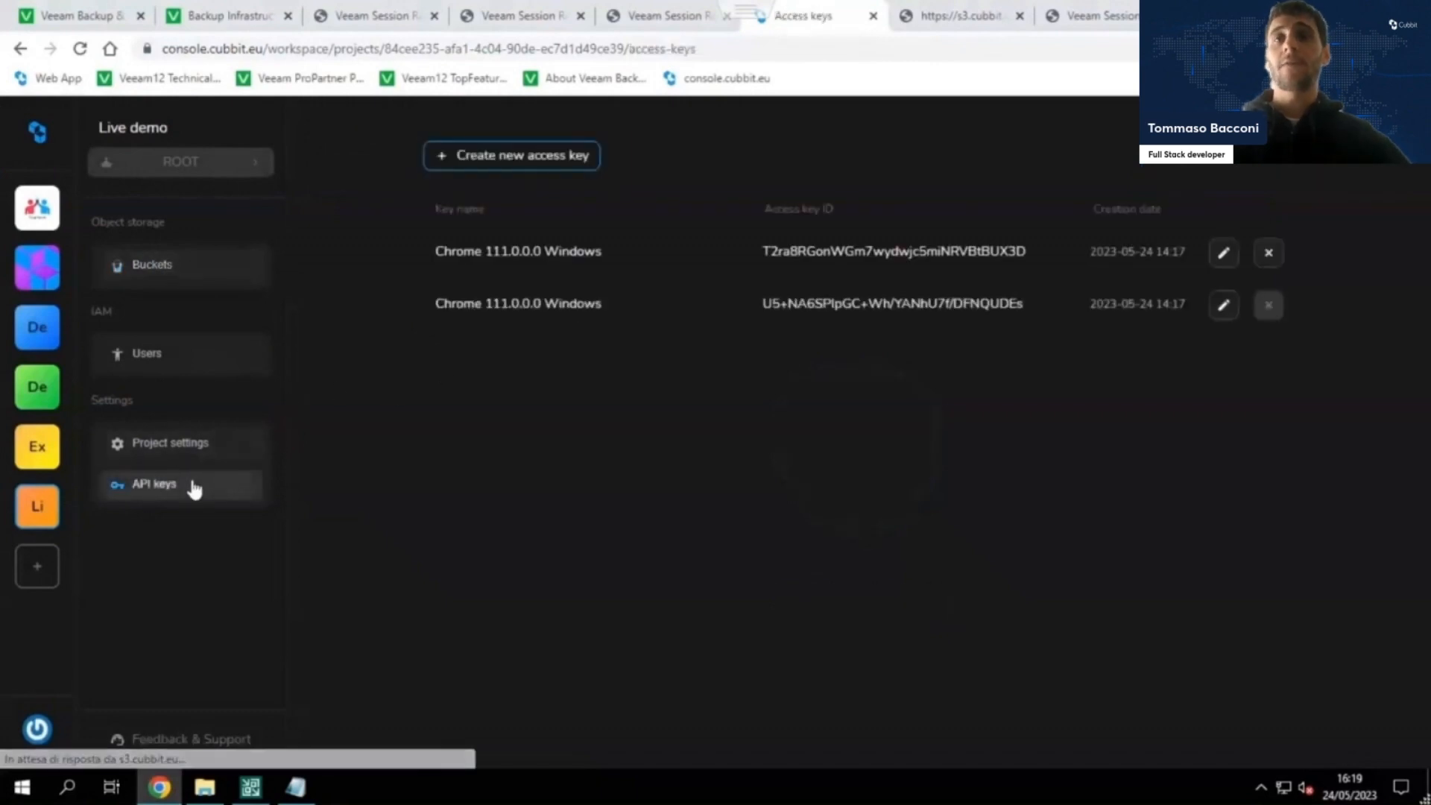
pyautogui.click(461, 155)
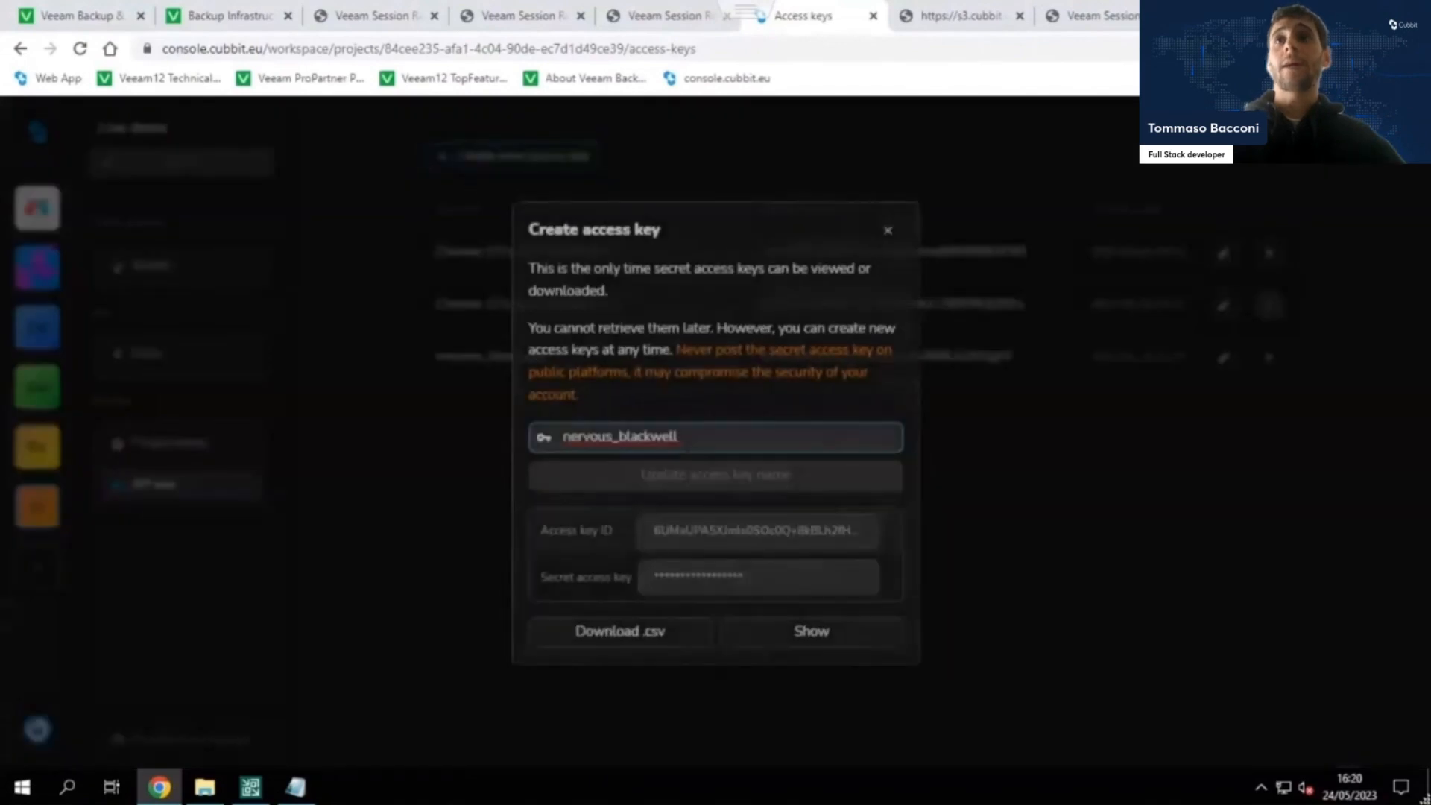
pyautogui.hotkey('ctrl', 'a')
pyautogui.write('live-')
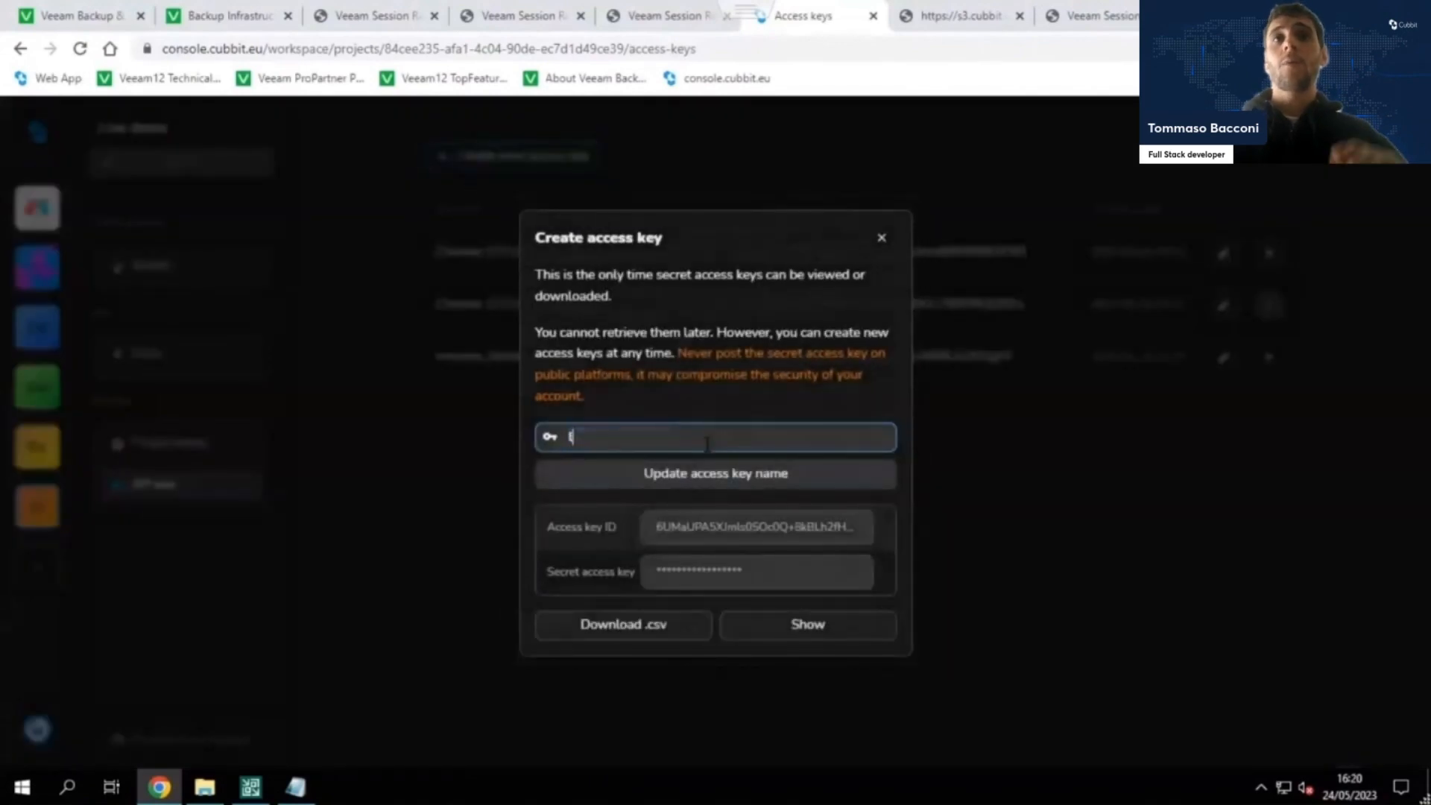
pyautogui.write('demo')
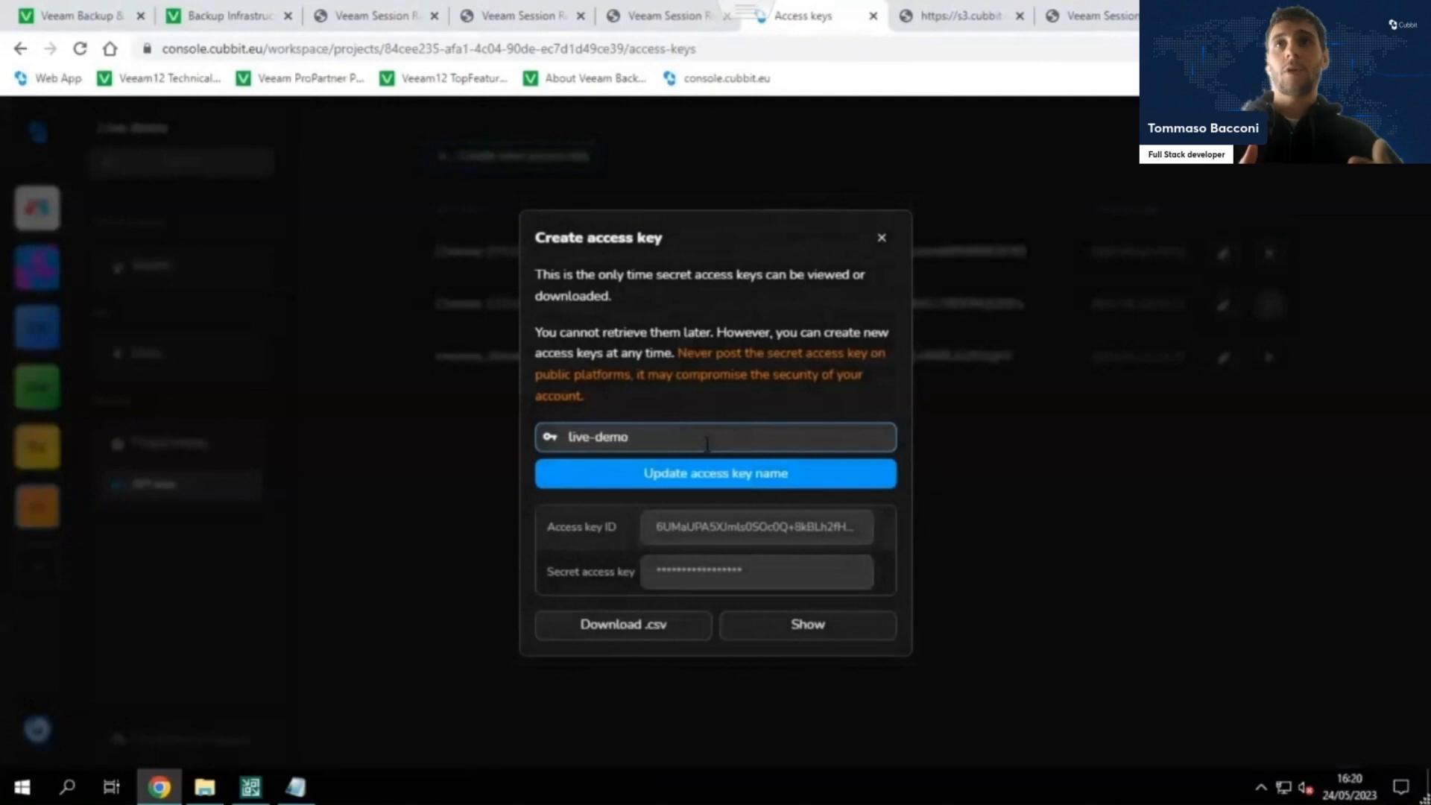
pyautogui.write('-veeam-12')
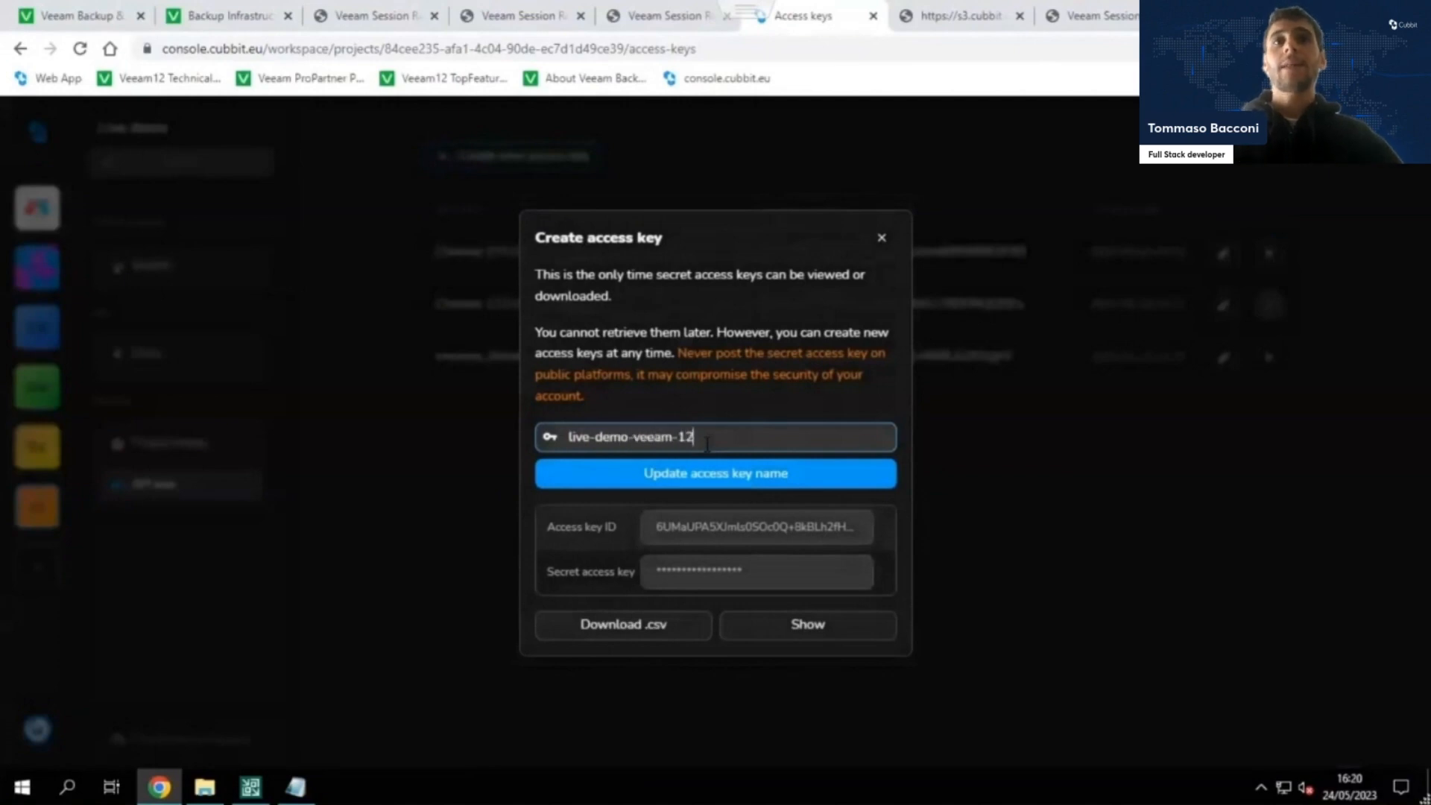
pyautogui.click(701, 489)
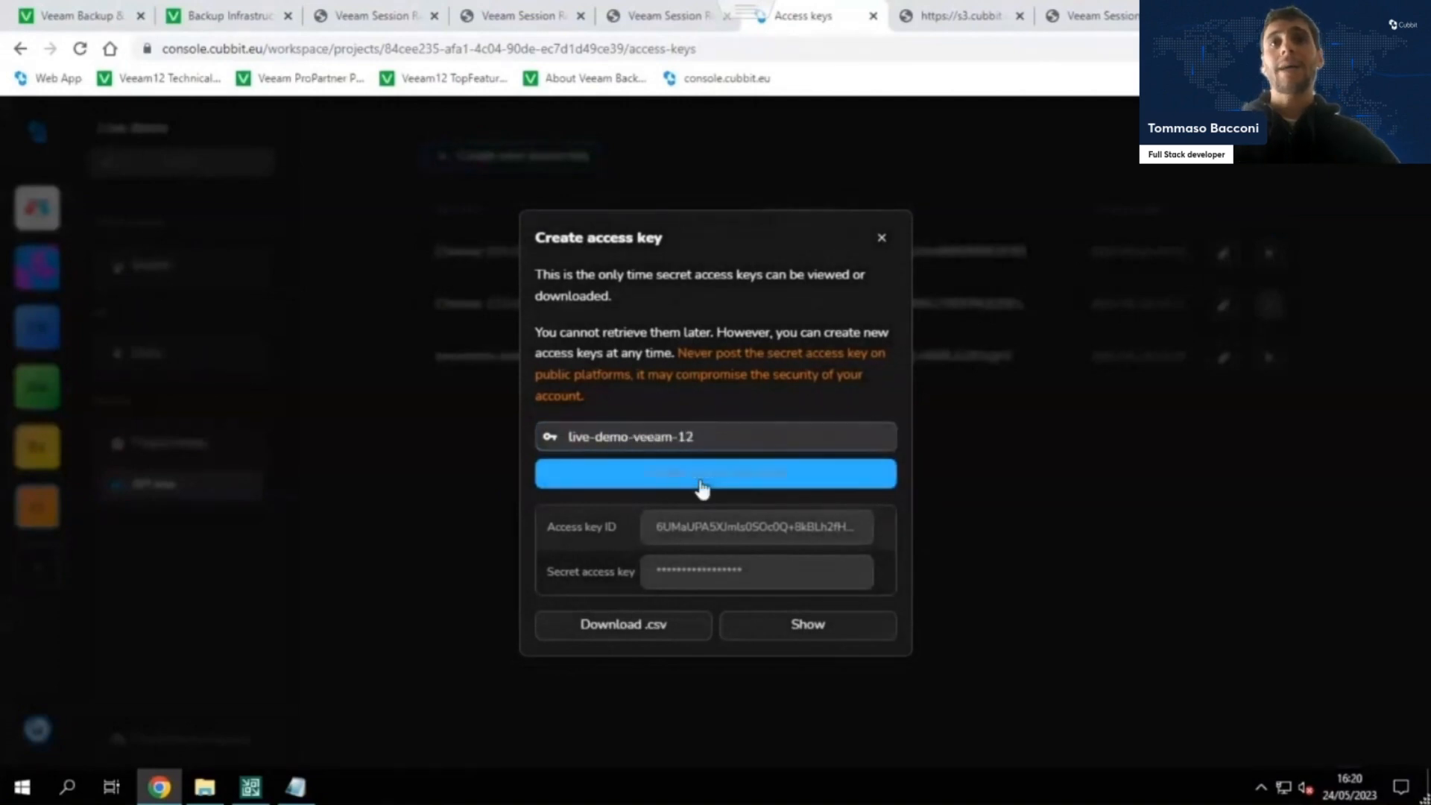
# Copy the access key ID and secret access key from the Cubbit console into Veeam's access key and secret key fields and save the credentials.
pyautogui.click(721, 541)
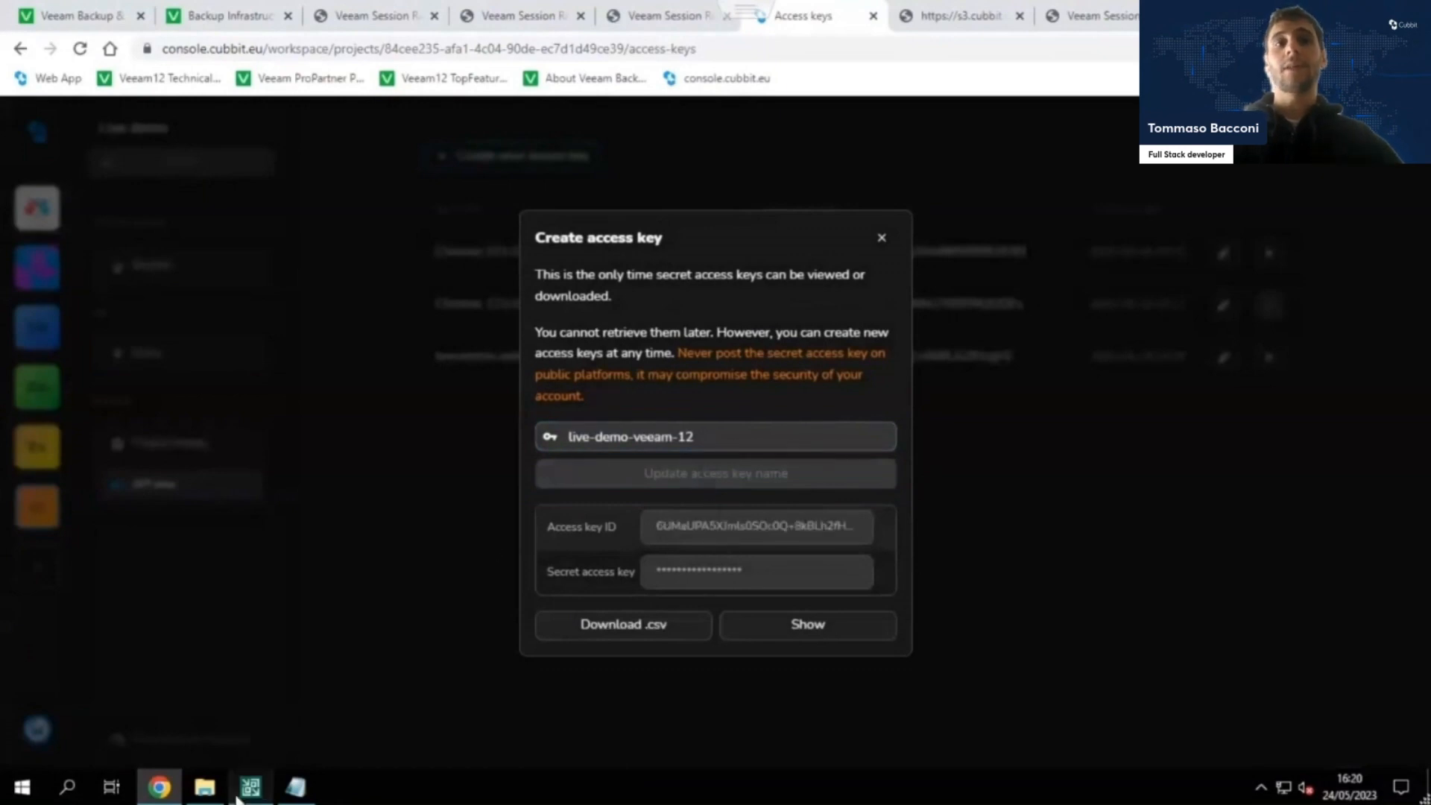
pyautogui.click(238, 794)
pyautogui.click(703, 319)
pyautogui.hotkey('ctrl', 'v')
pyautogui.click(170, 798)
pyautogui.click(783, 580)
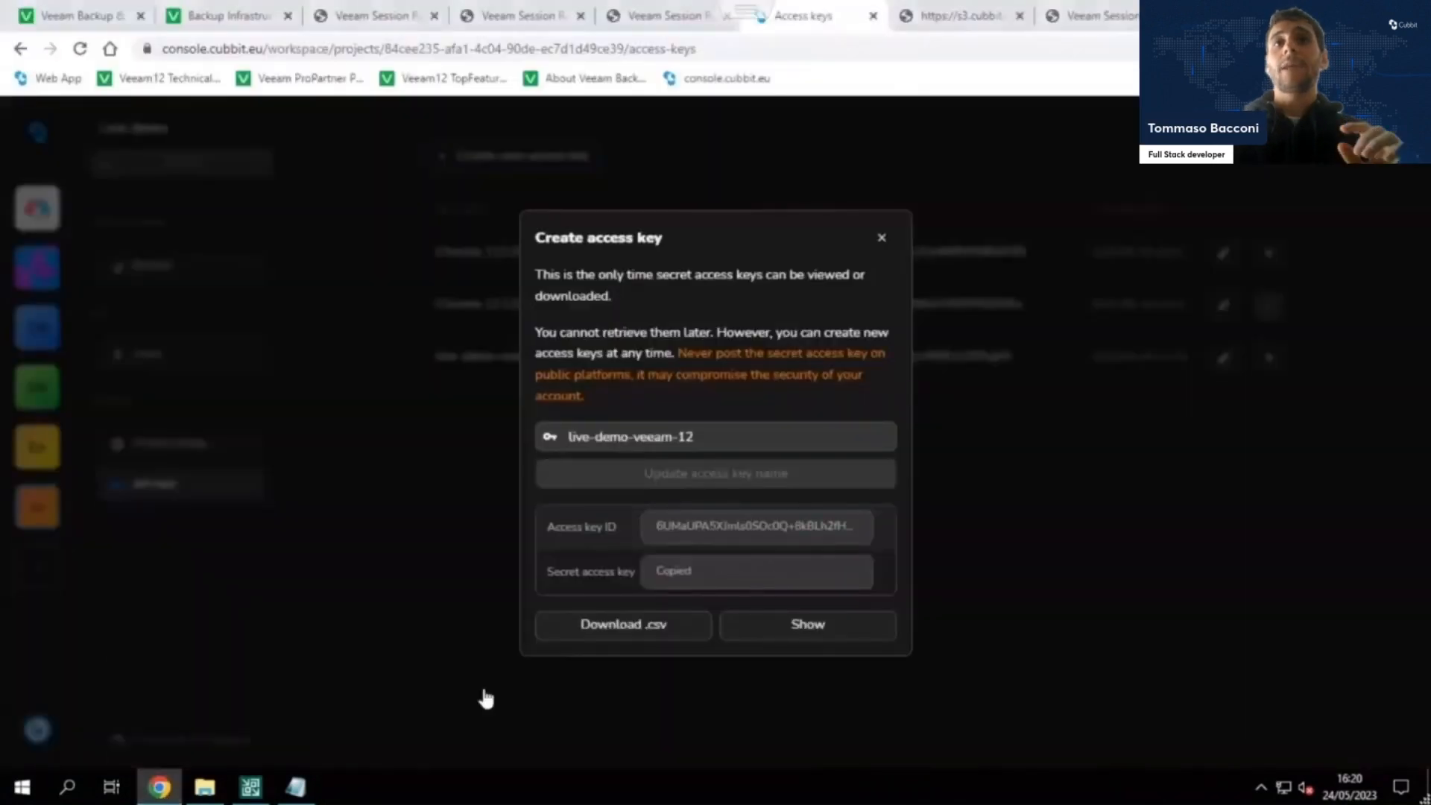
pyautogui.click(250, 787)
pyautogui.click(803, 344)
pyautogui.hotkey('ctrl', 'v')
pyautogui.click(824, 492)
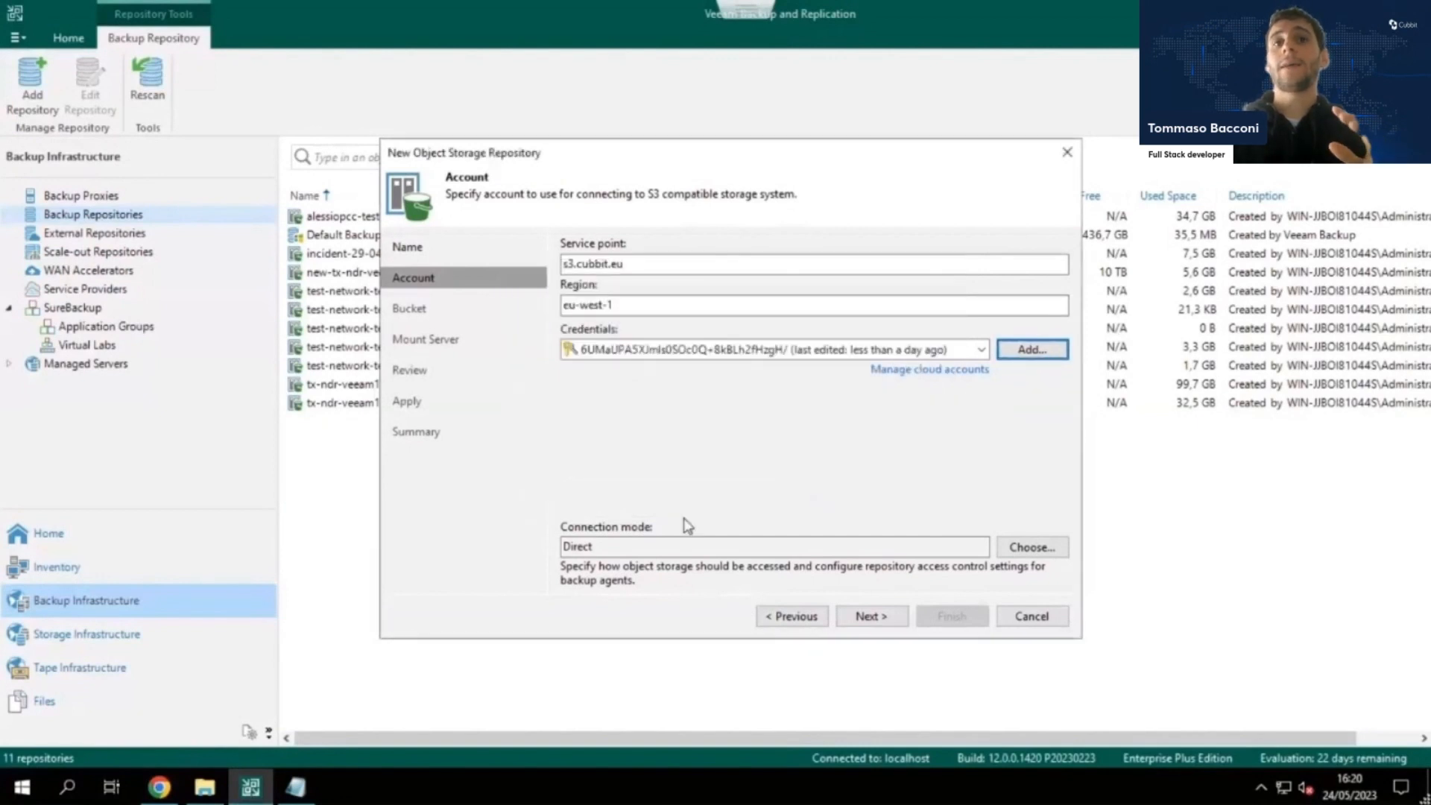
# Proceed to the repository's bucket settings and check which buckets the account offers.
pyautogui.click(867, 617)
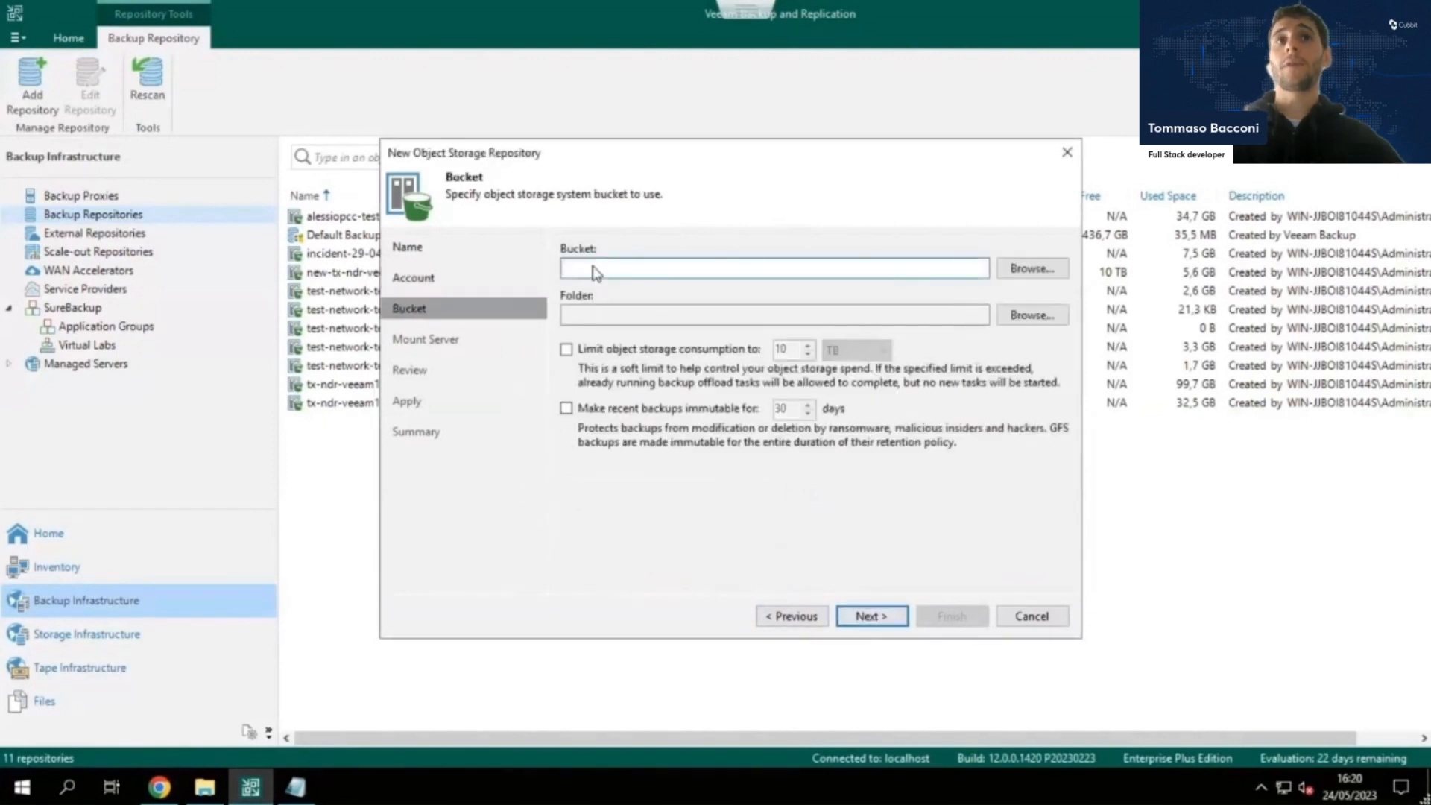
pyautogui.click(1034, 271)
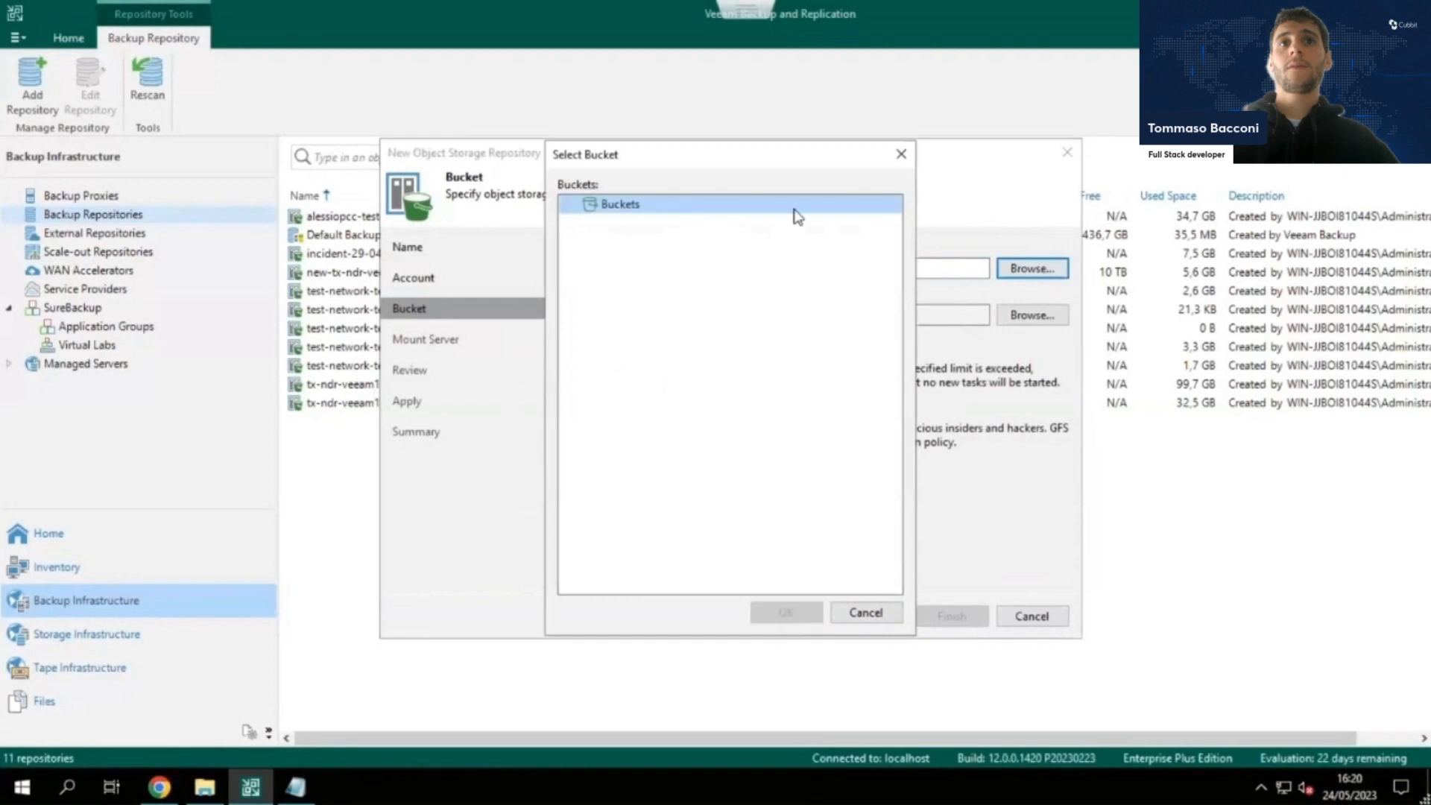
pyautogui.click(911, 158)
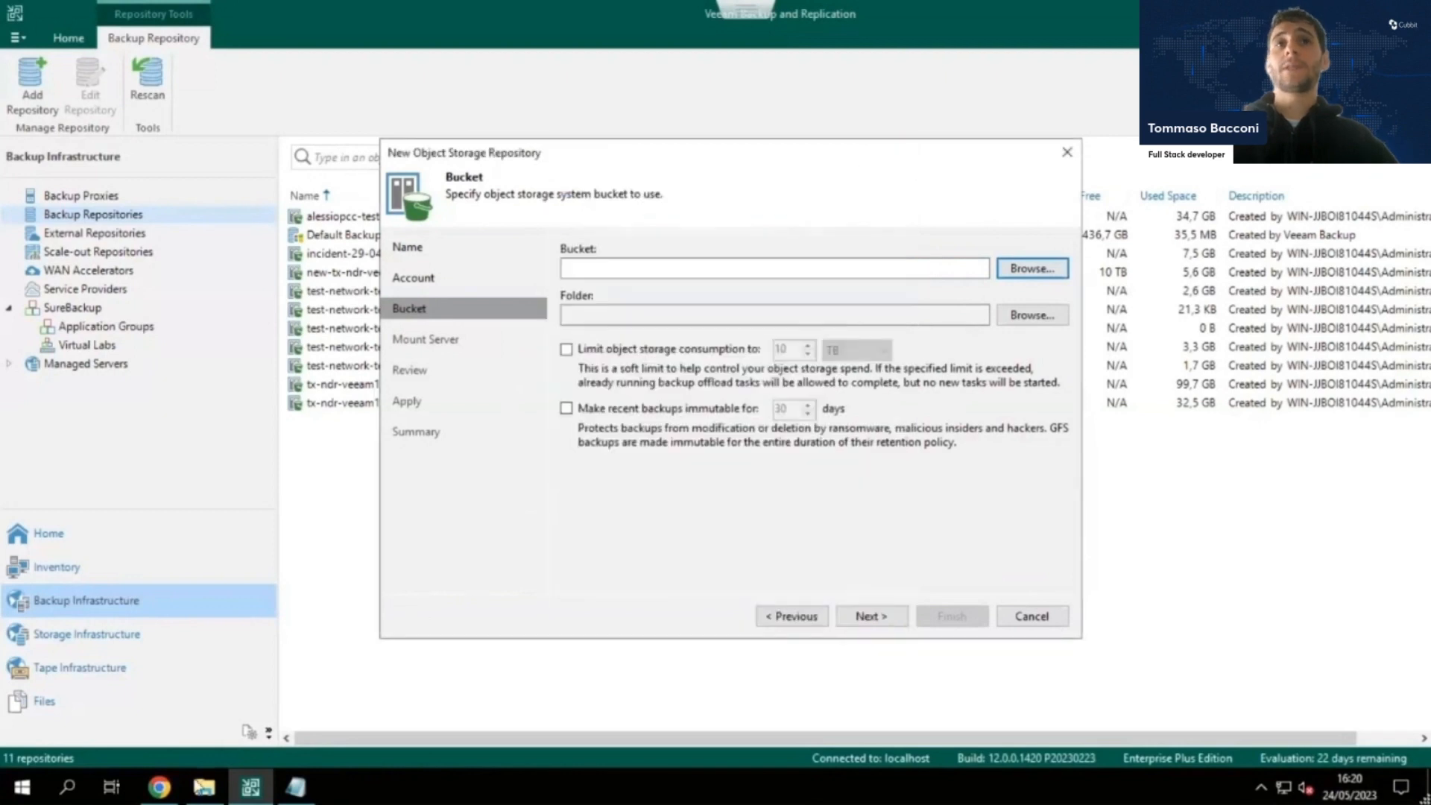
# Switch to the Cubbit console in Chrome and start a new bucket named live-demo-veeam-12 in the Live demo project.
pyautogui.click(158, 787)
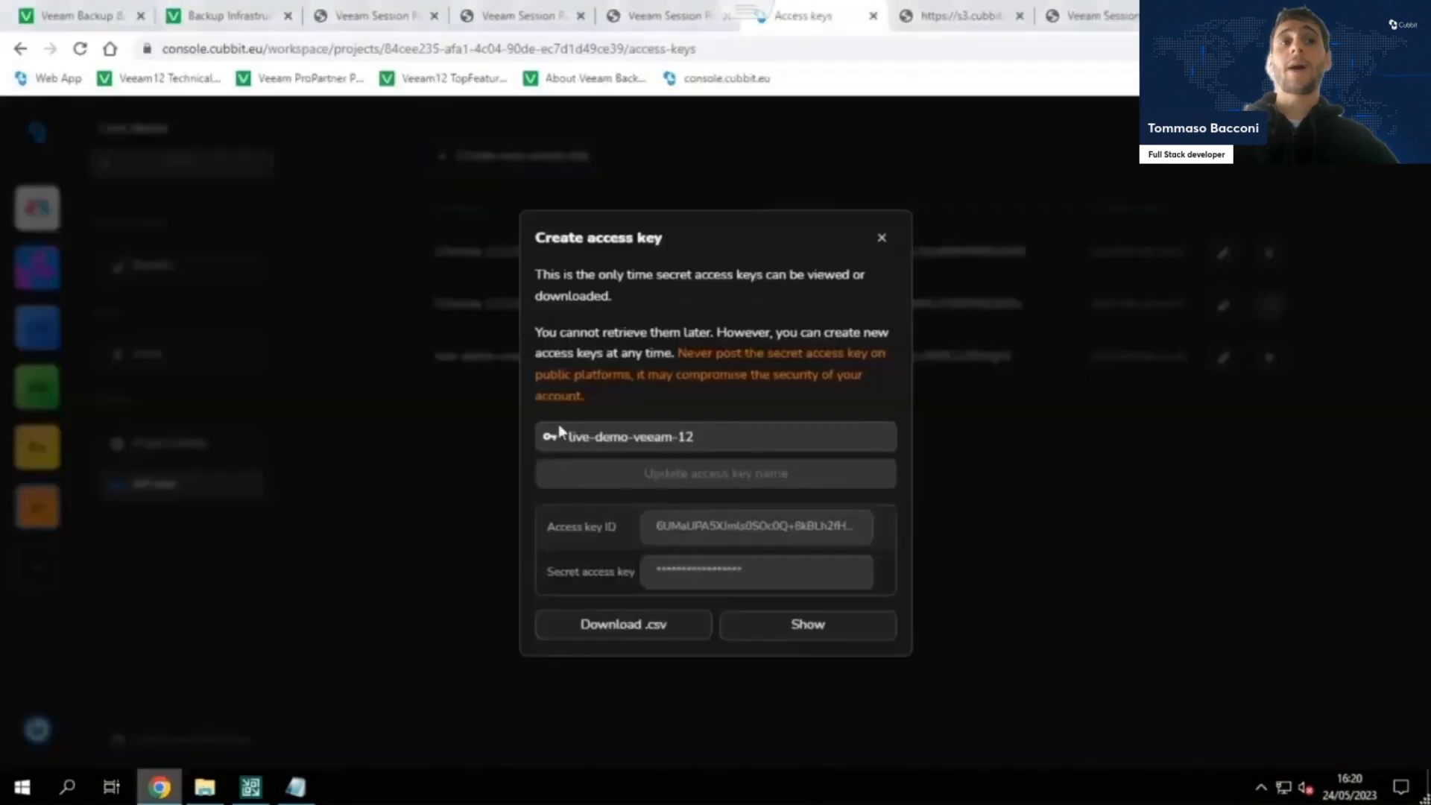
pyautogui.click(884, 238)
pyautogui.click(214, 277)
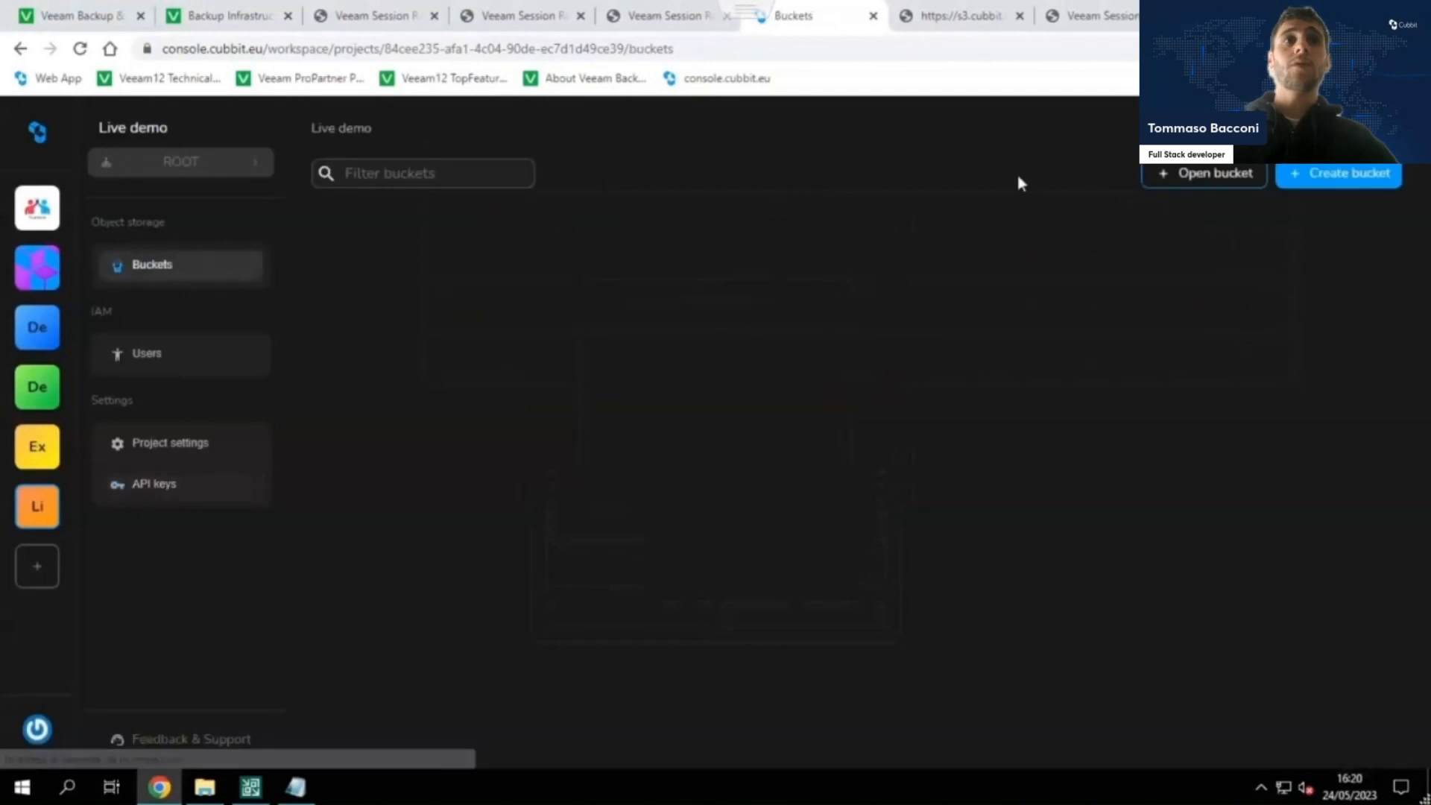
pyautogui.click(1306, 182)
pyautogui.click(782, 383)
pyautogui.write('live-demo-veeam-12')
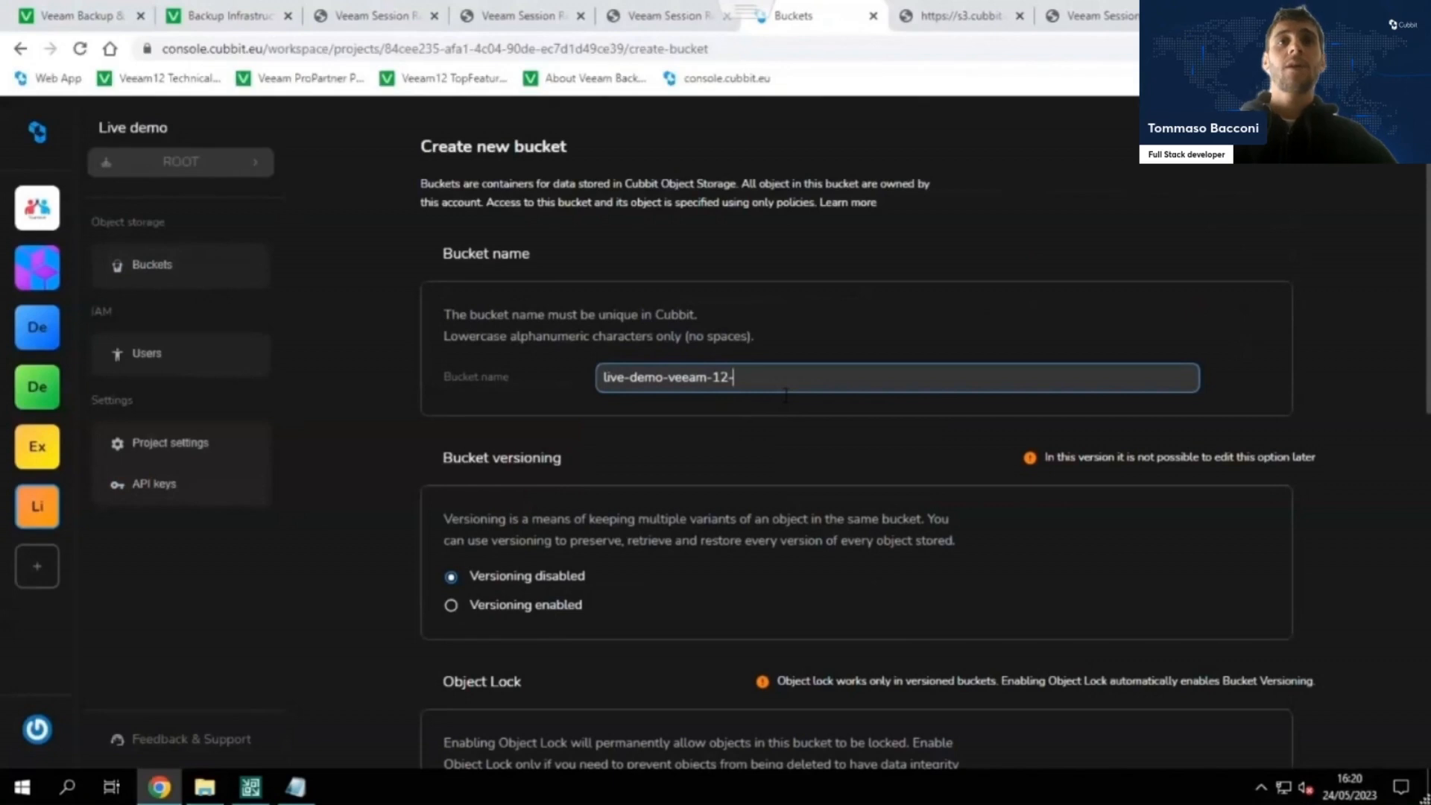
# Enable Object Lock for the new bucket, keep default retention disabled, and create the bucket.
pyautogui.scroll(-10, 786, 395)
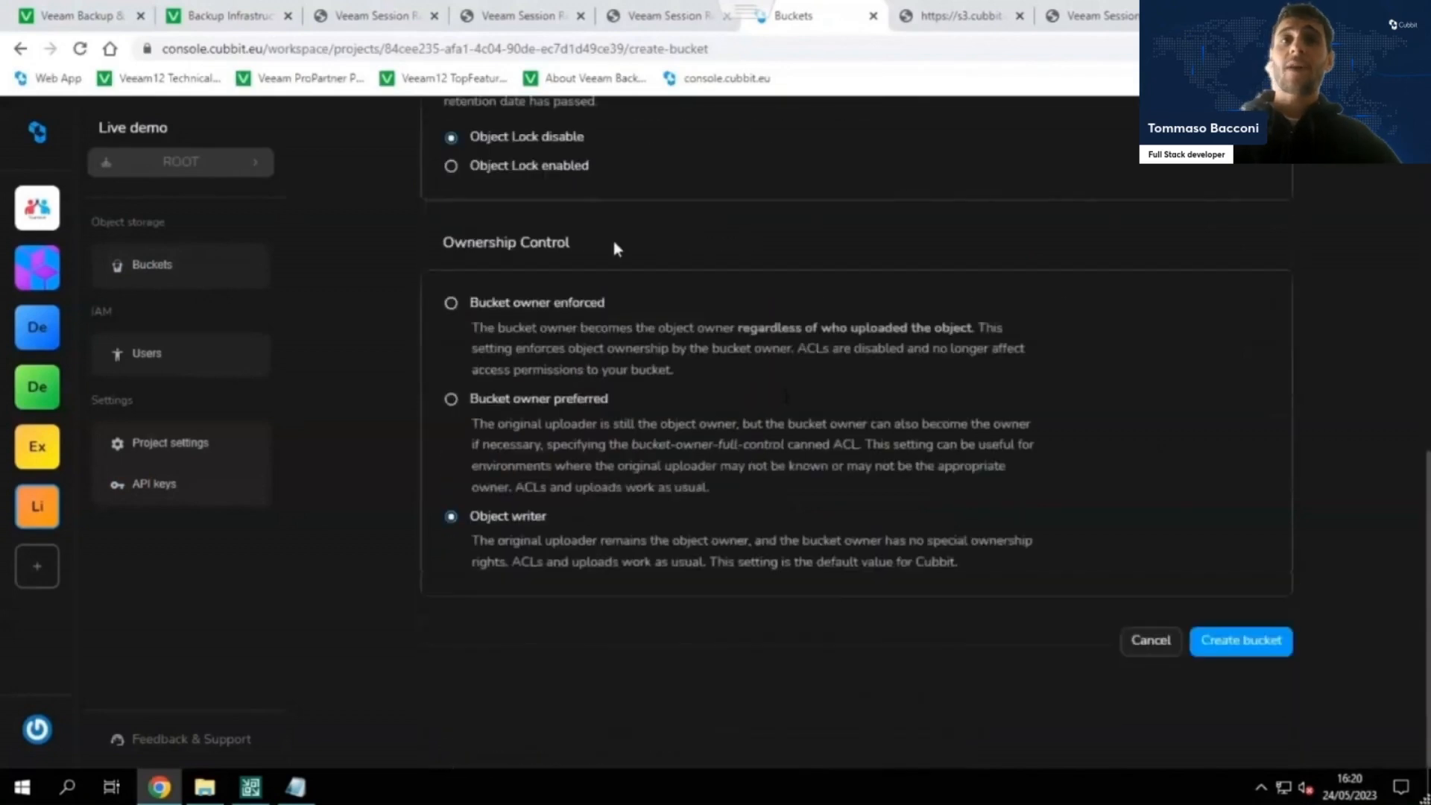
pyautogui.click(576, 172)
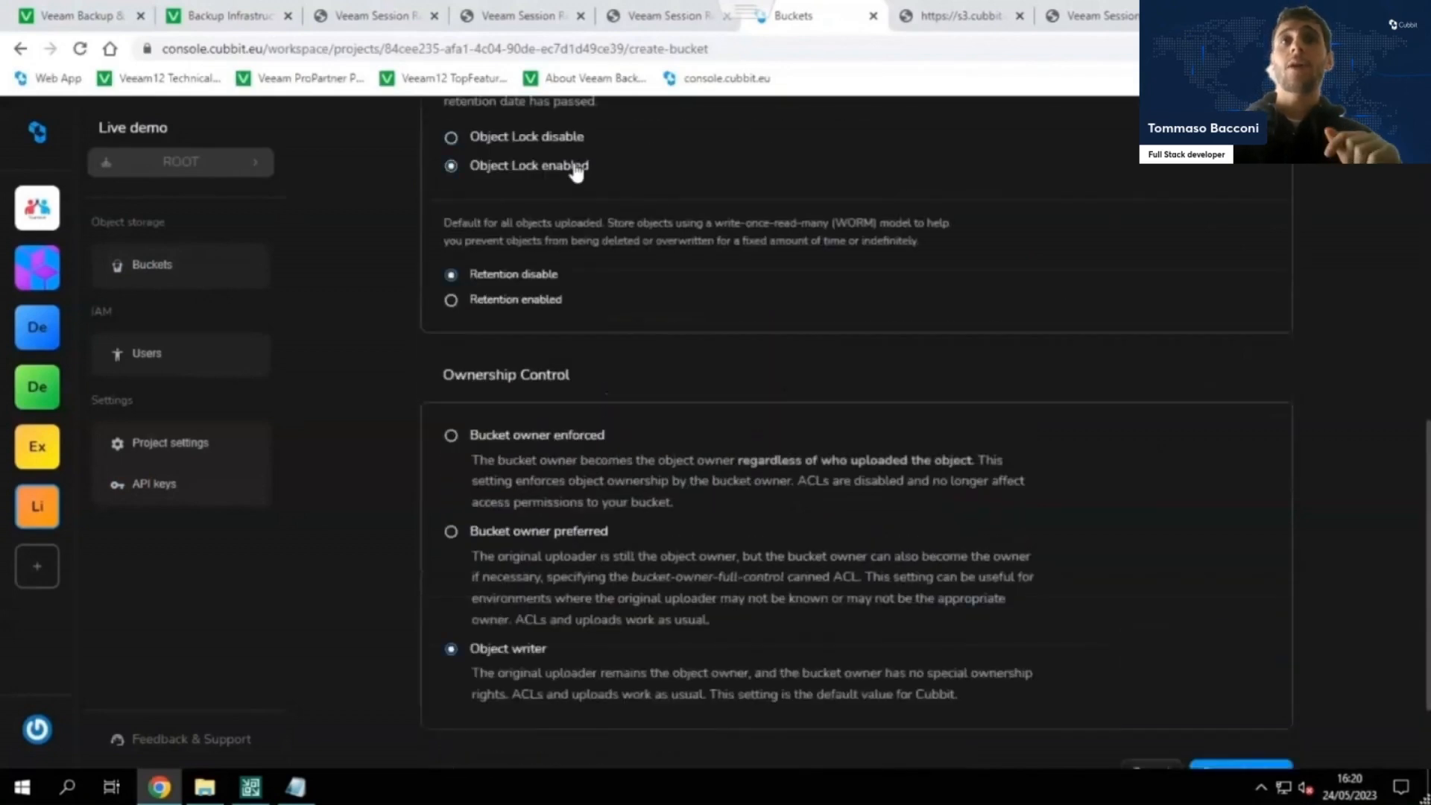
pyautogui.scroll(10, 653, 254)
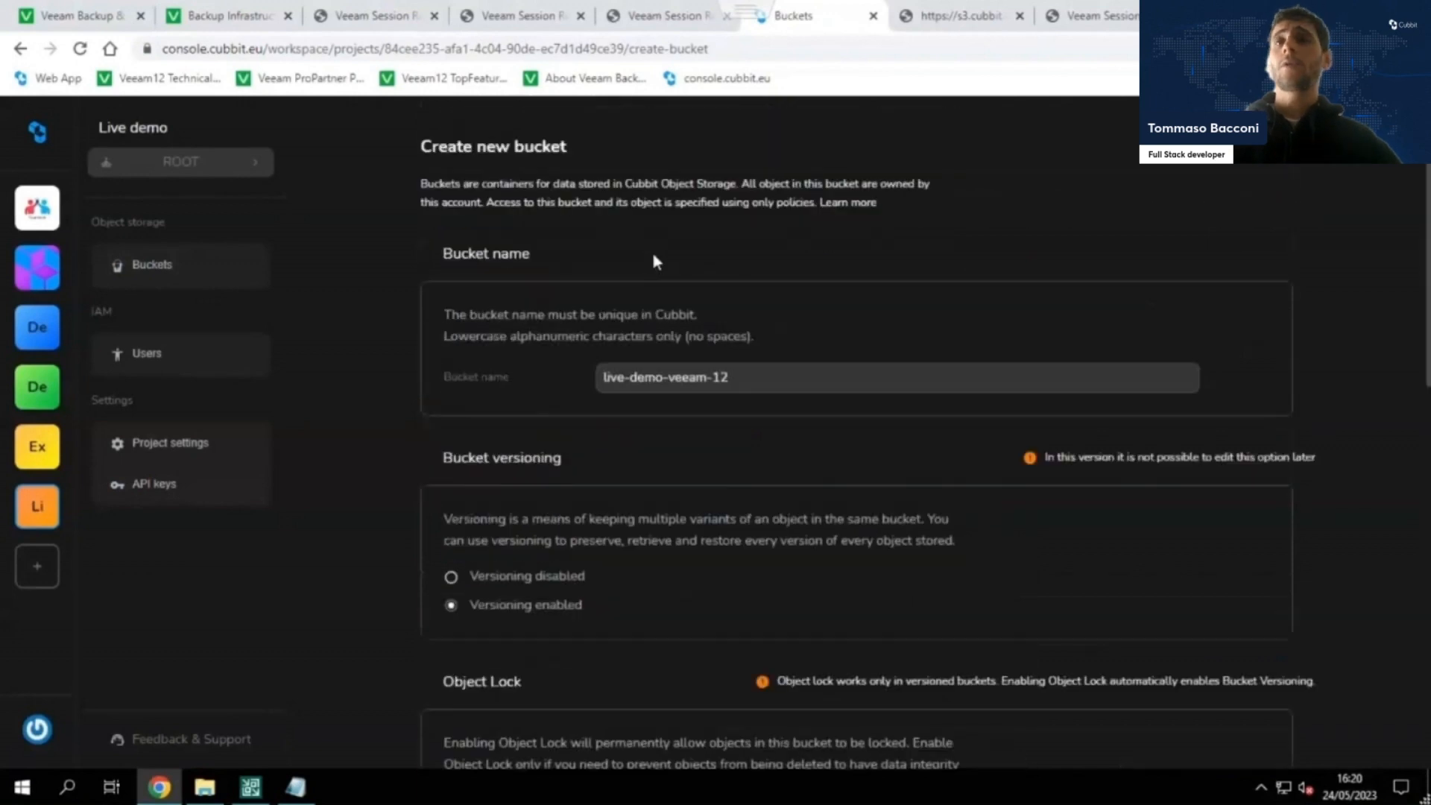
pyautogui.scroll(-10, 627, 331)
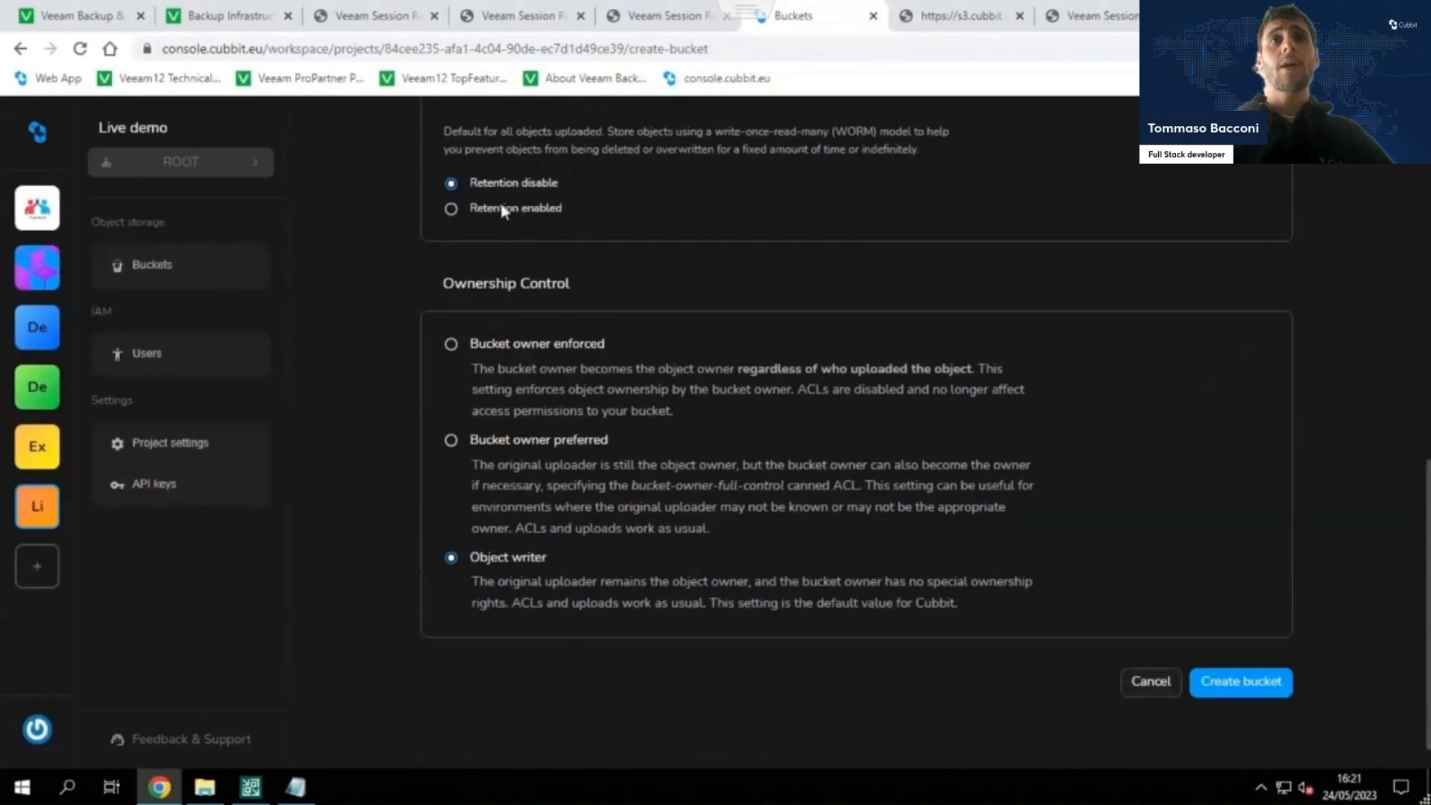
pyautogui.click(1213, 687)
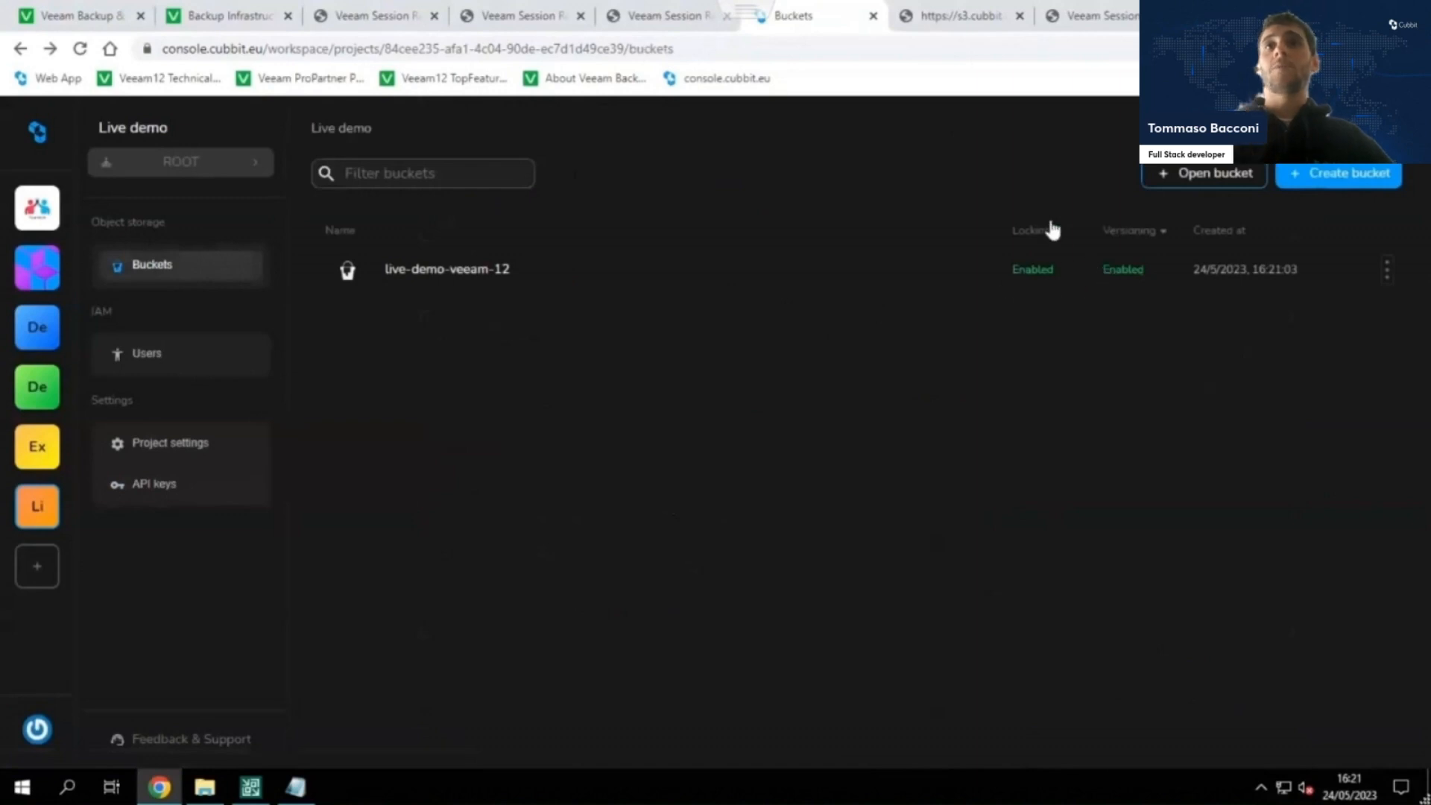
# Switch back to Veeam, reload the bucket settings by revisiting the account settings, and select the live-demo-veeam-12 bucket.
pyautogui.click(250, 788)
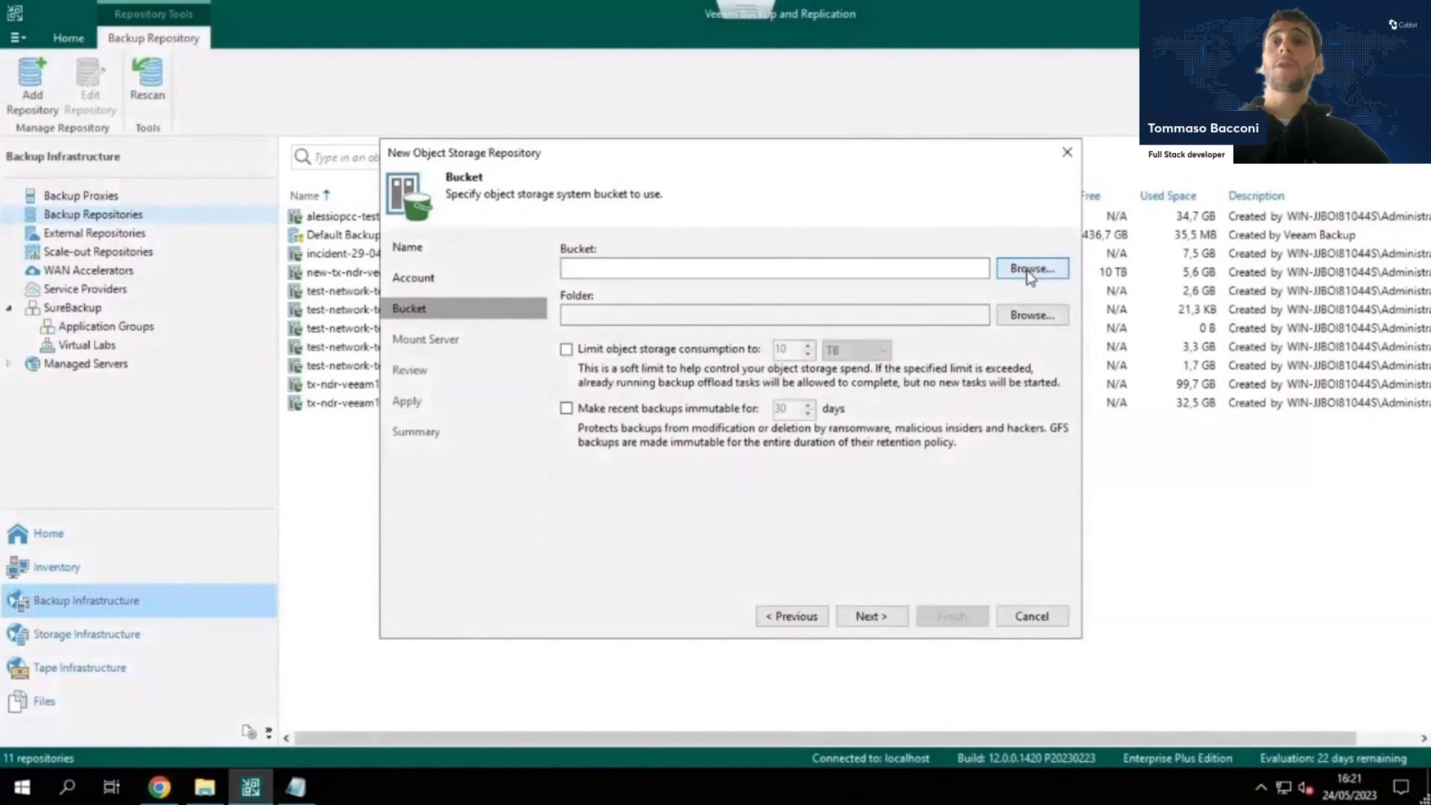
pyautogui.click(1031, 268)
pyautogui.click(900, 154)
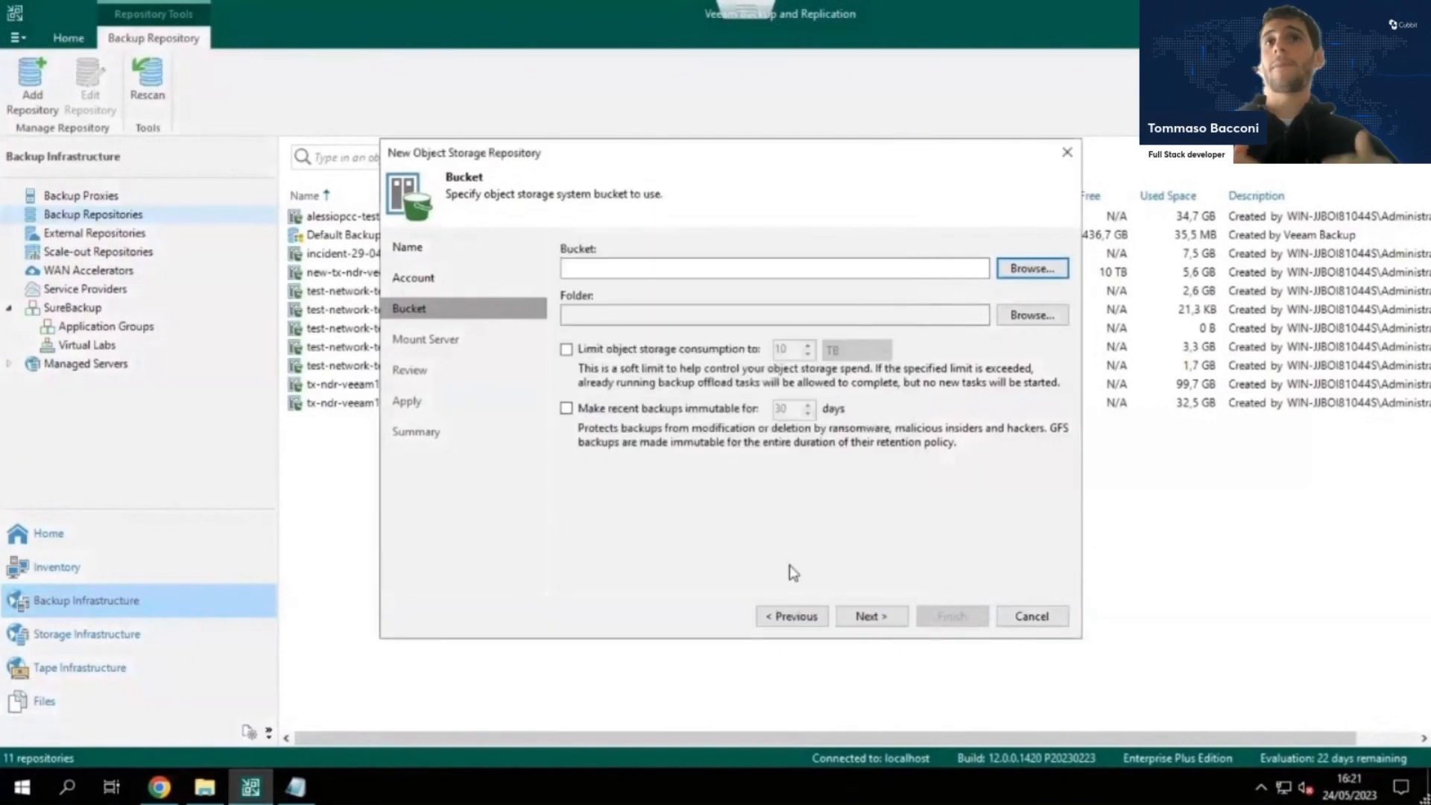
pyautogui.click(790, 617)
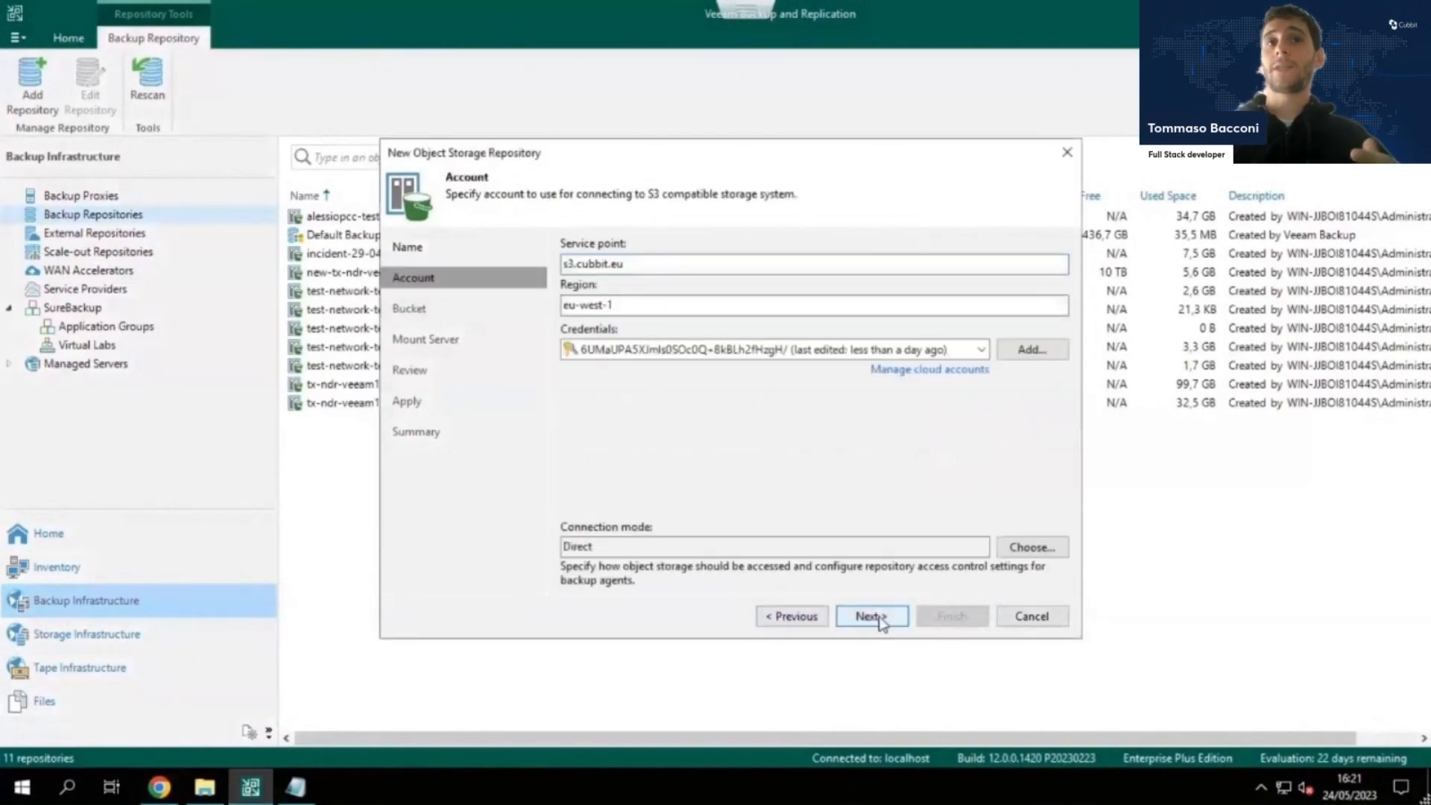
pyautogui.click(880, 620)
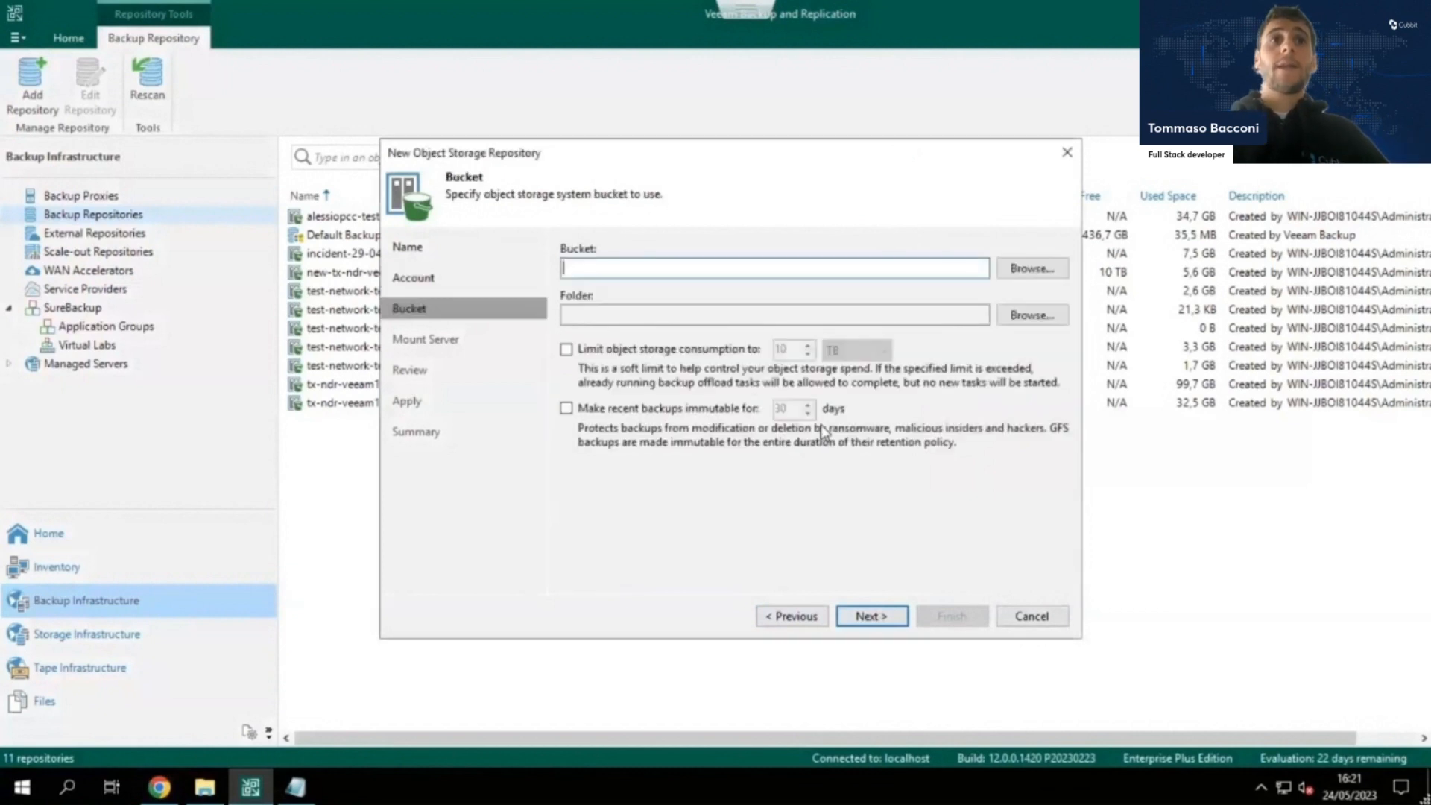
pyautogui.click(1036, 268)
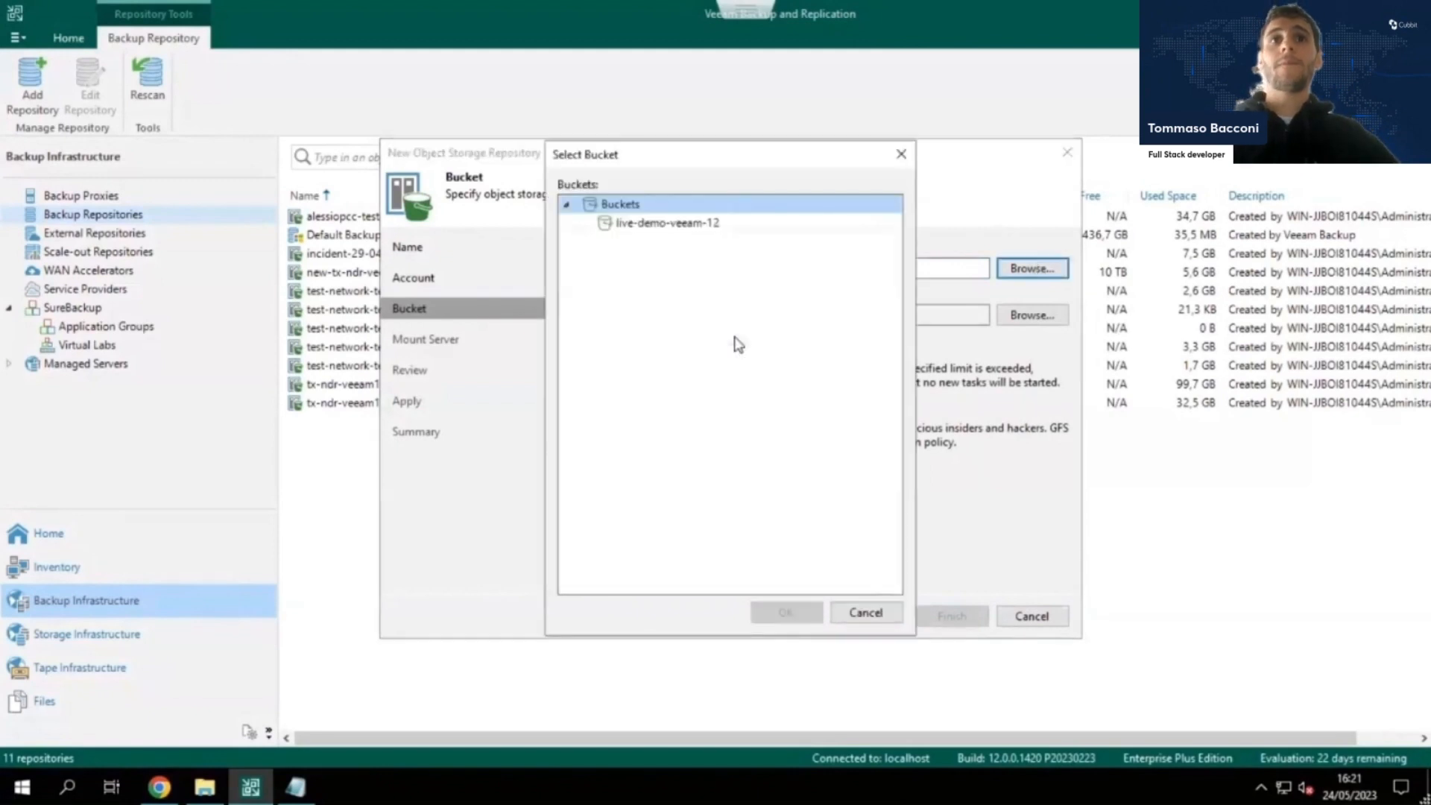
pyautogui.click(693, 226)
pyautogui.click(793, 613)
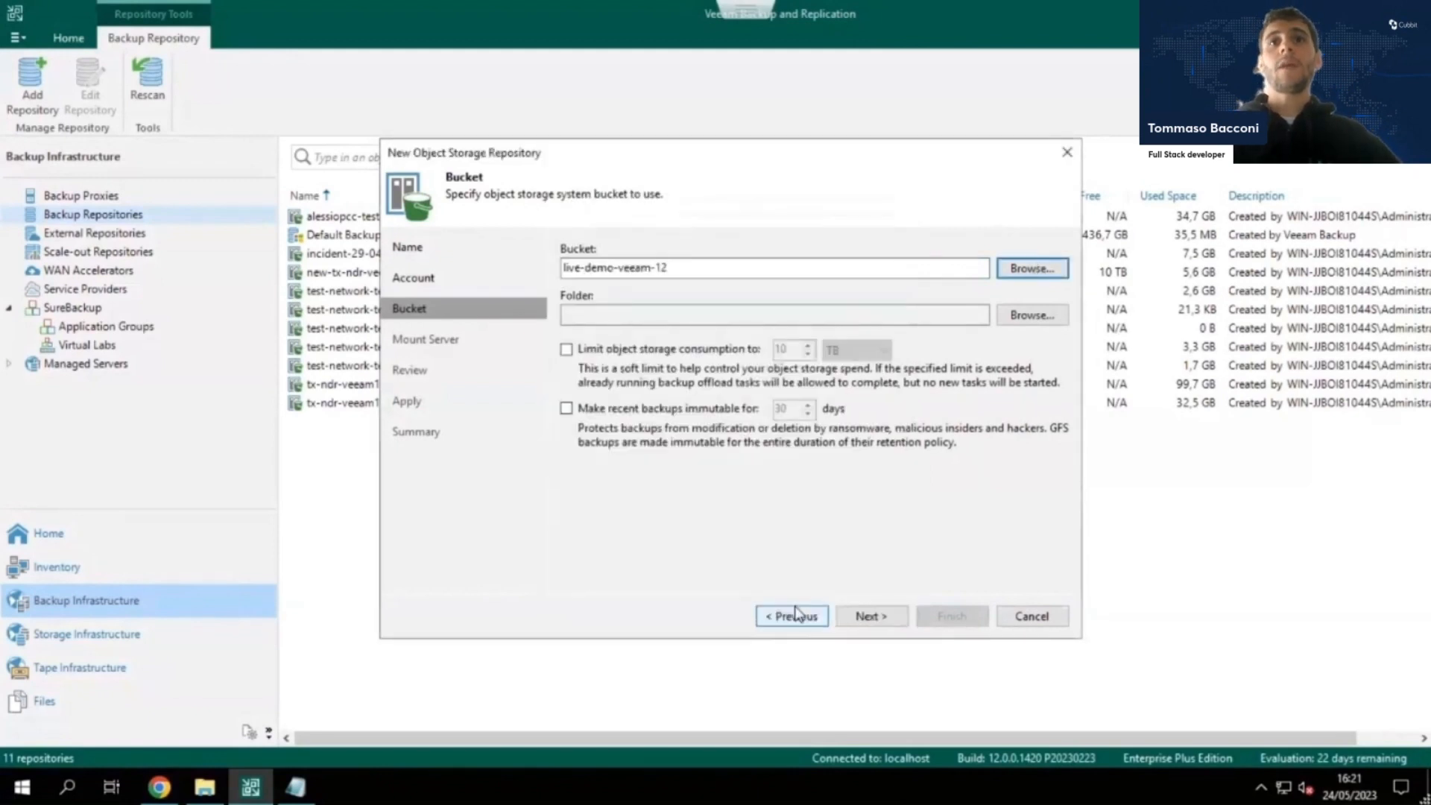
# Create a folder named backup-vm in the live-demo-veeam-12 bucket and select it as the repository folder.
pyautogui.click(1046, 317)
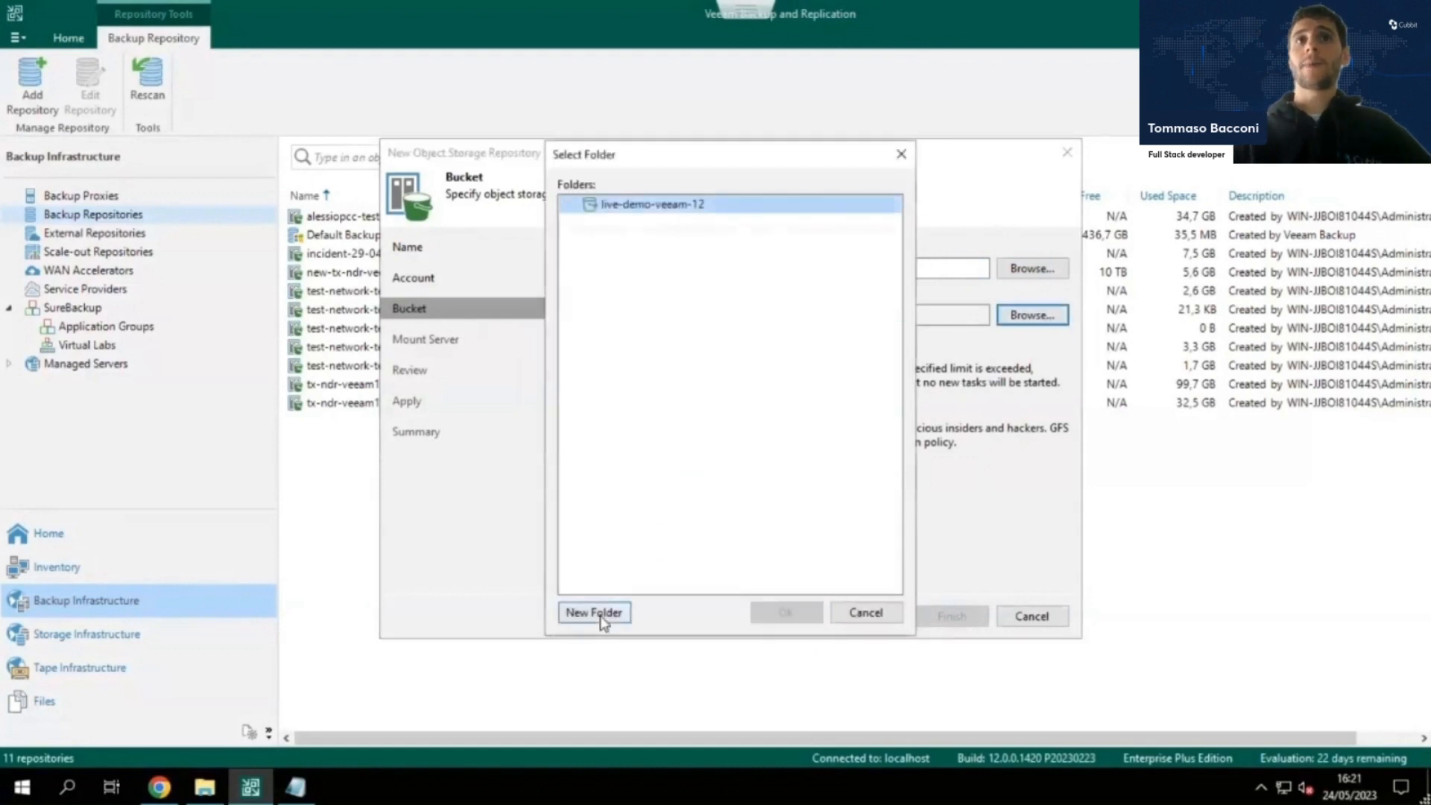
pyautogui.click(596, 612)
pyautogui.write('backup-vm')
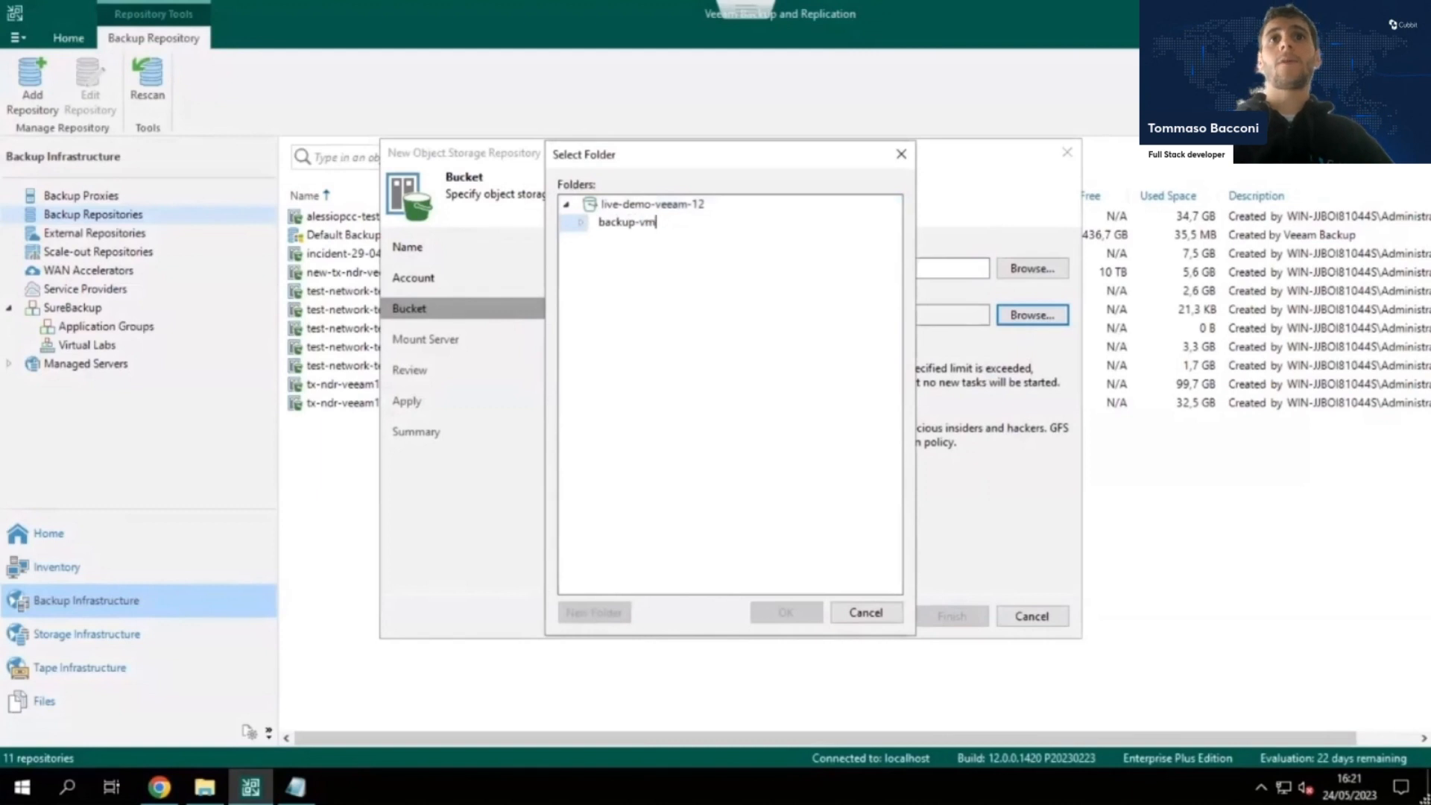
pyautogui.press('Return')
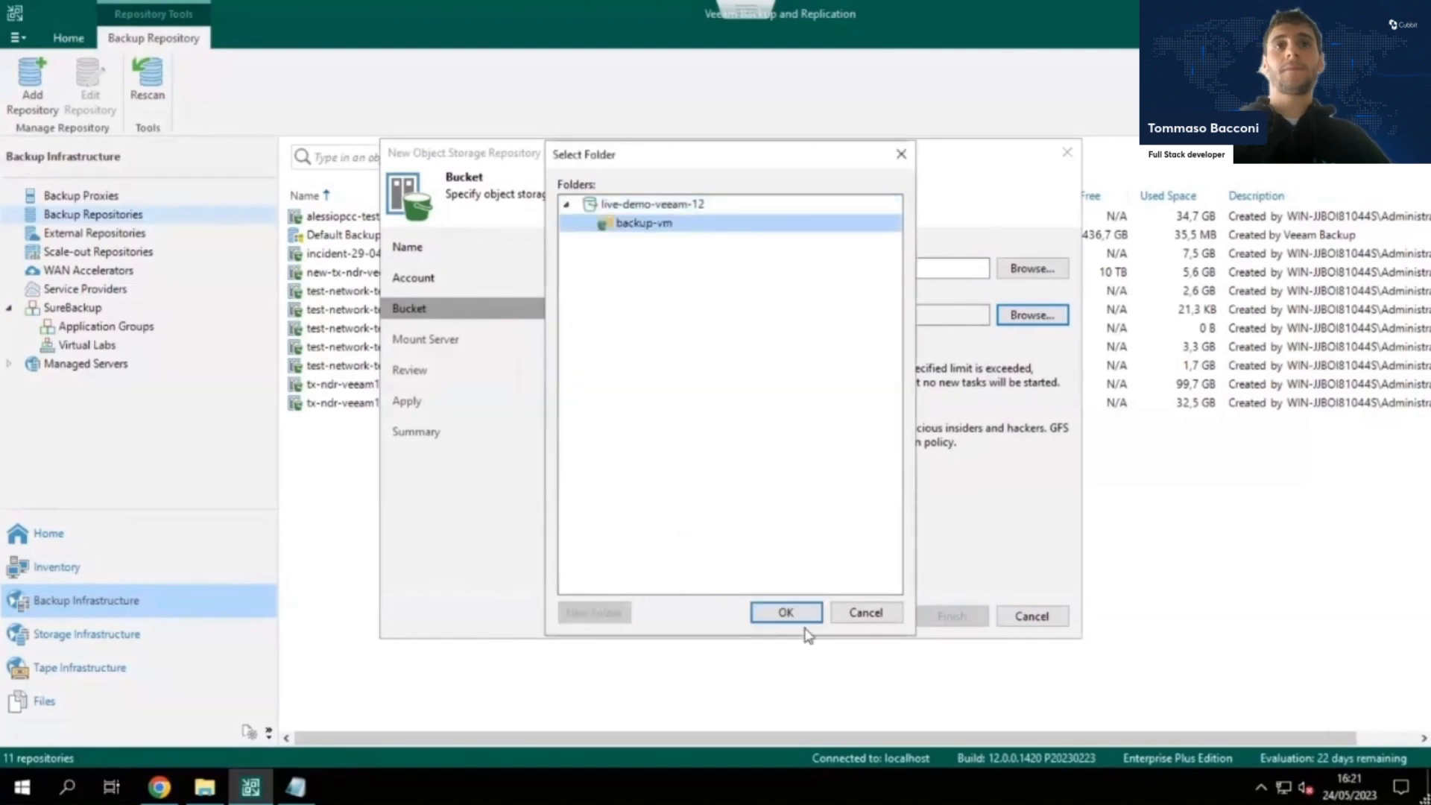
pyautogui.click(787, 613)
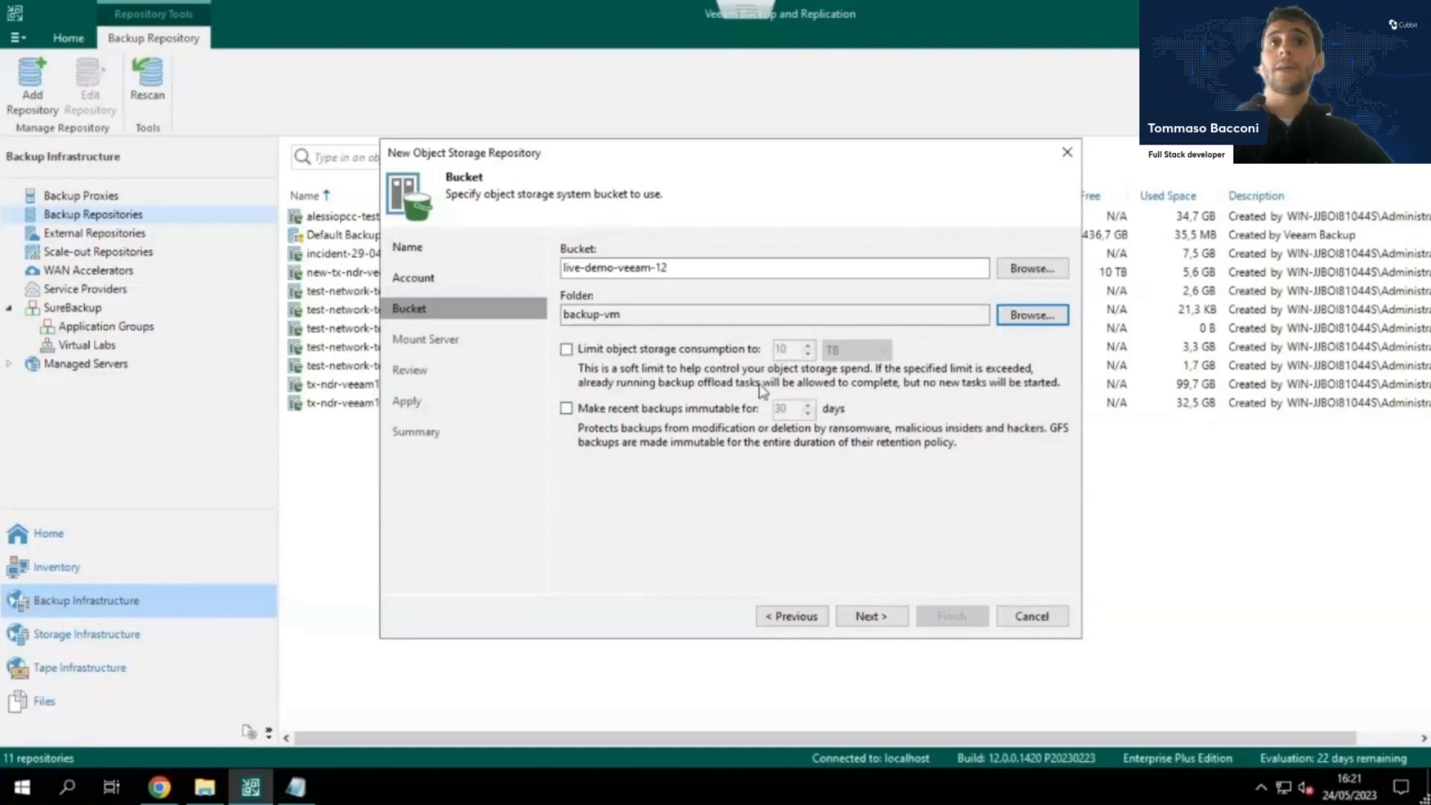
# Make recent backups in the repository immutable for 10 days and proceed to the mount server settings.
pyautogui.click(567, 409)
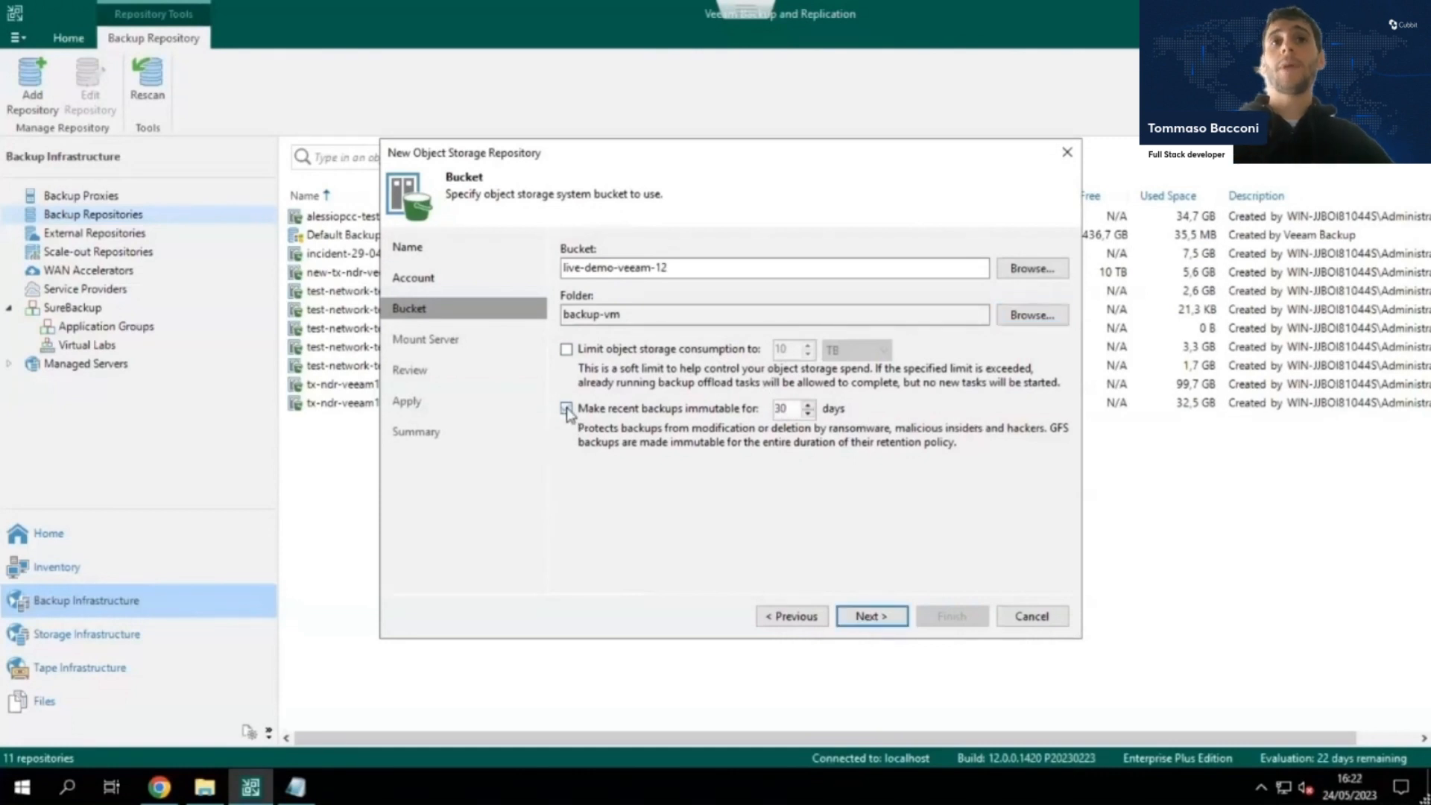
pyautogui.doubleClick(795, 410)
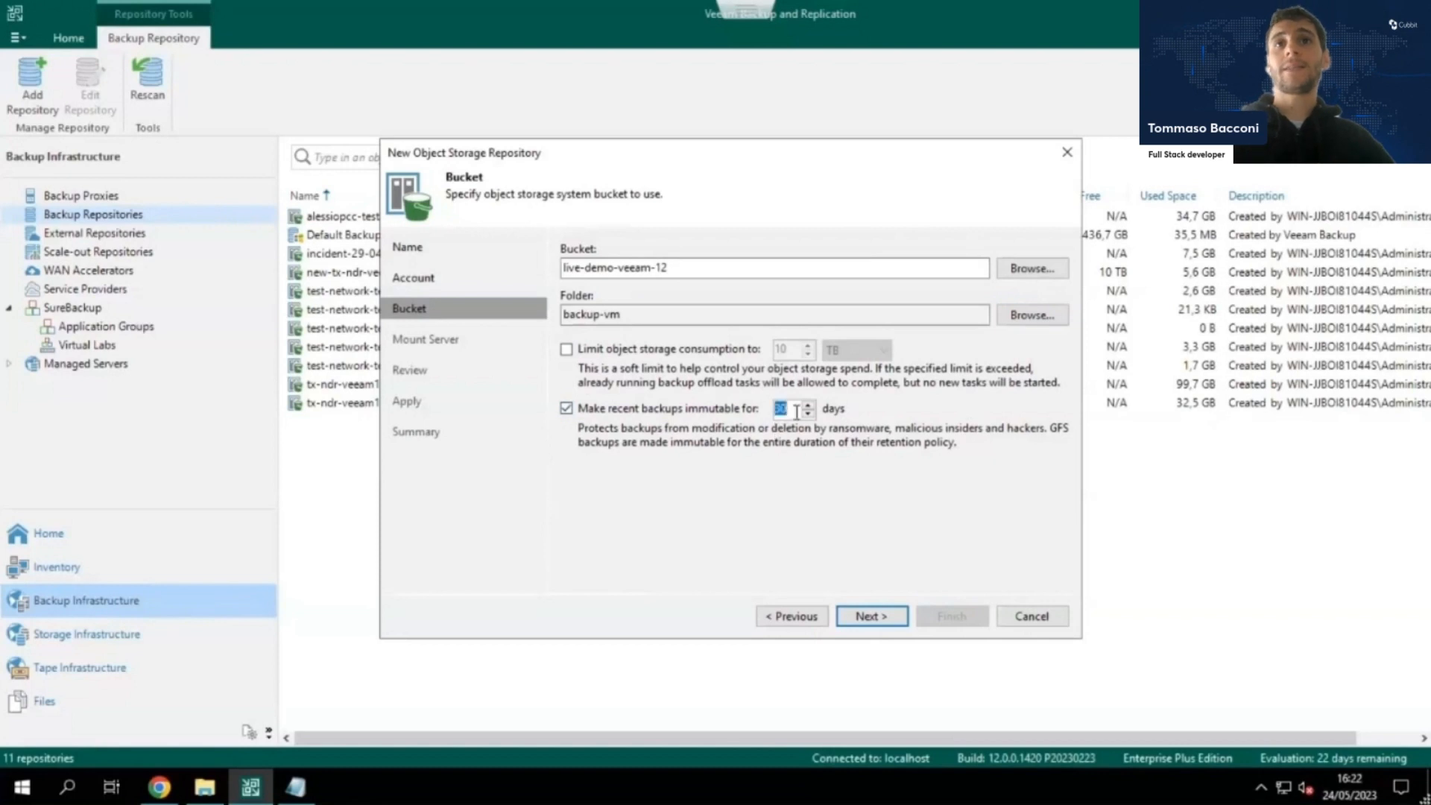
pyautogui.write('10')
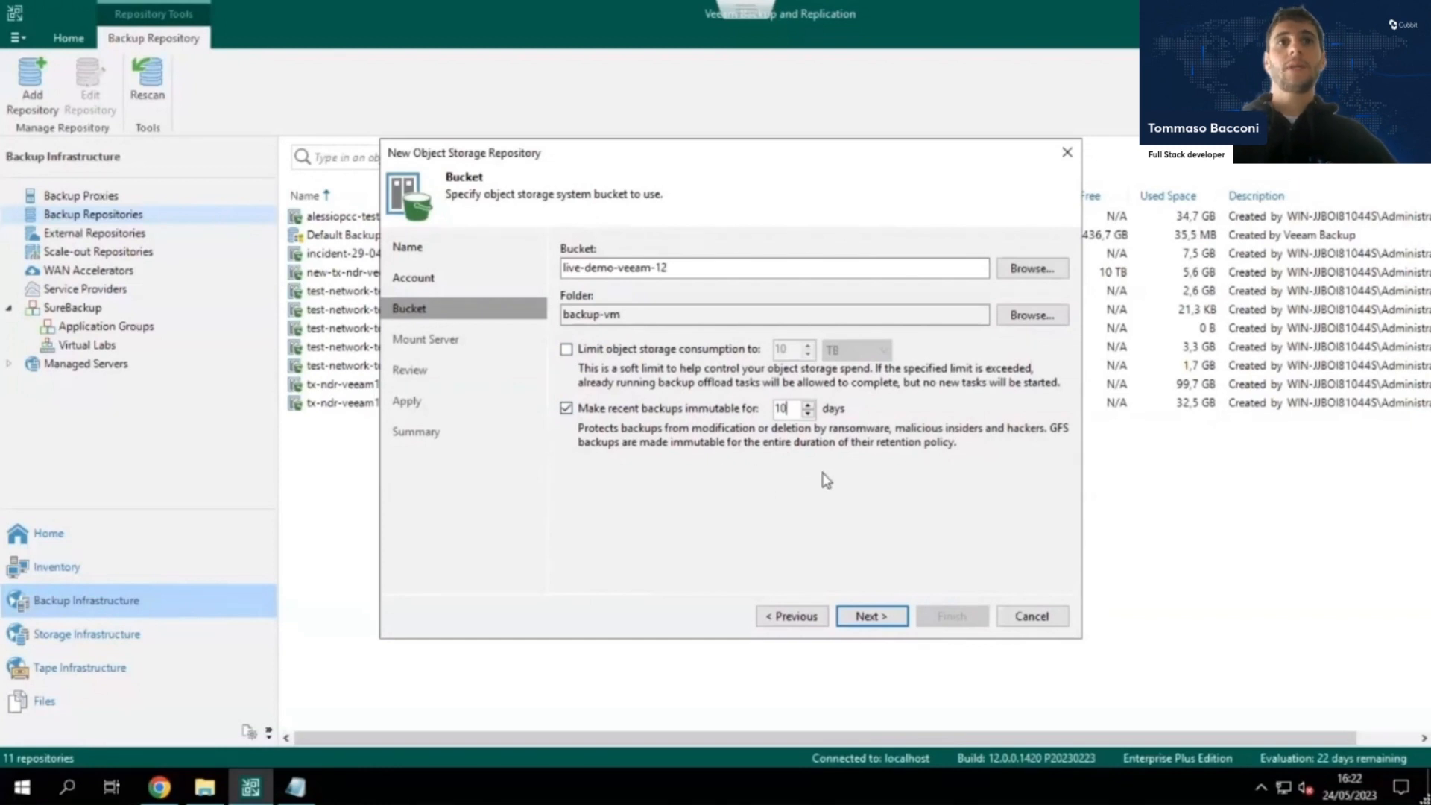
pyautogui.click(885, 623)
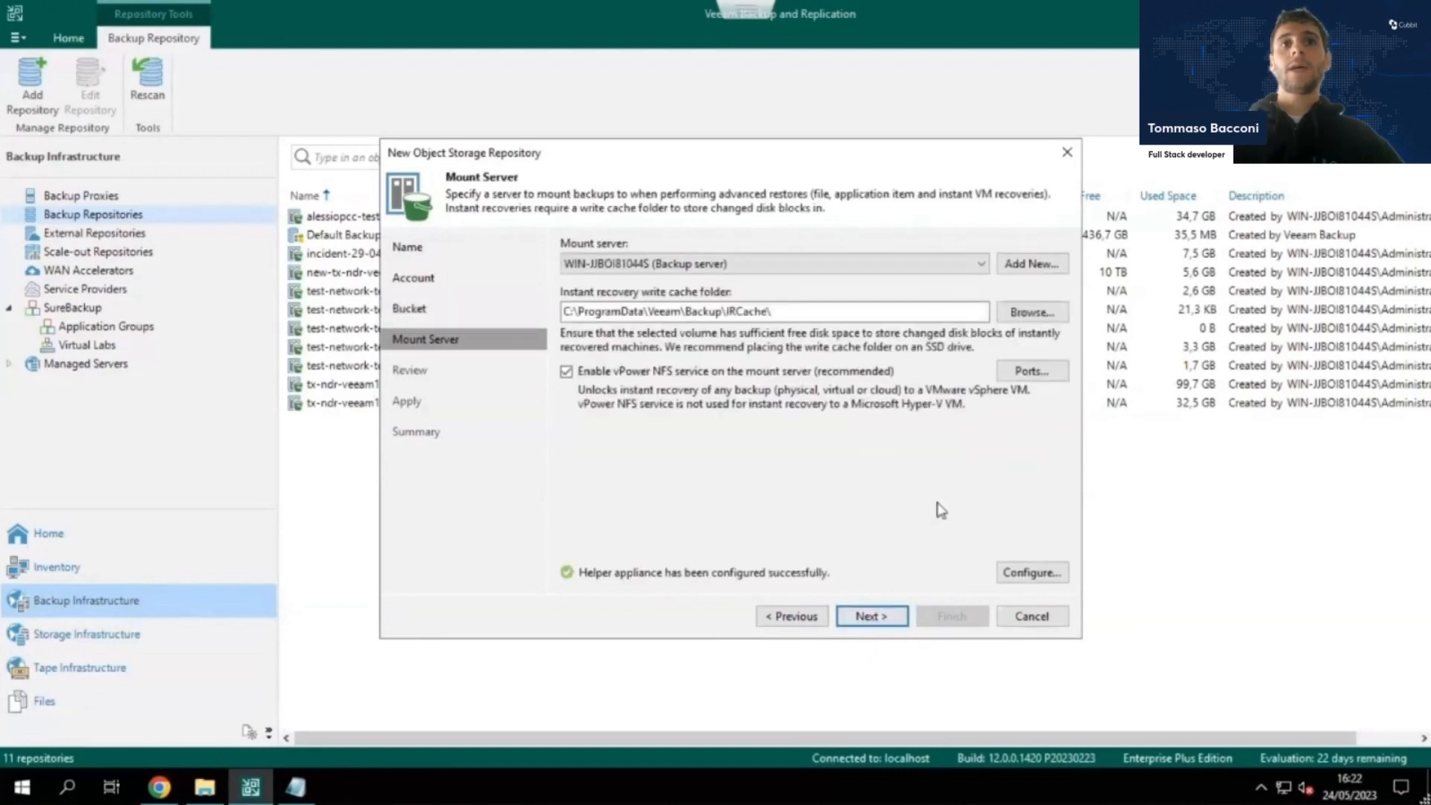
# Accept the default mount server settings, finish creating the repository, and select live demo veeam 12 in the repository list.
pyautogui.click(871, 617)
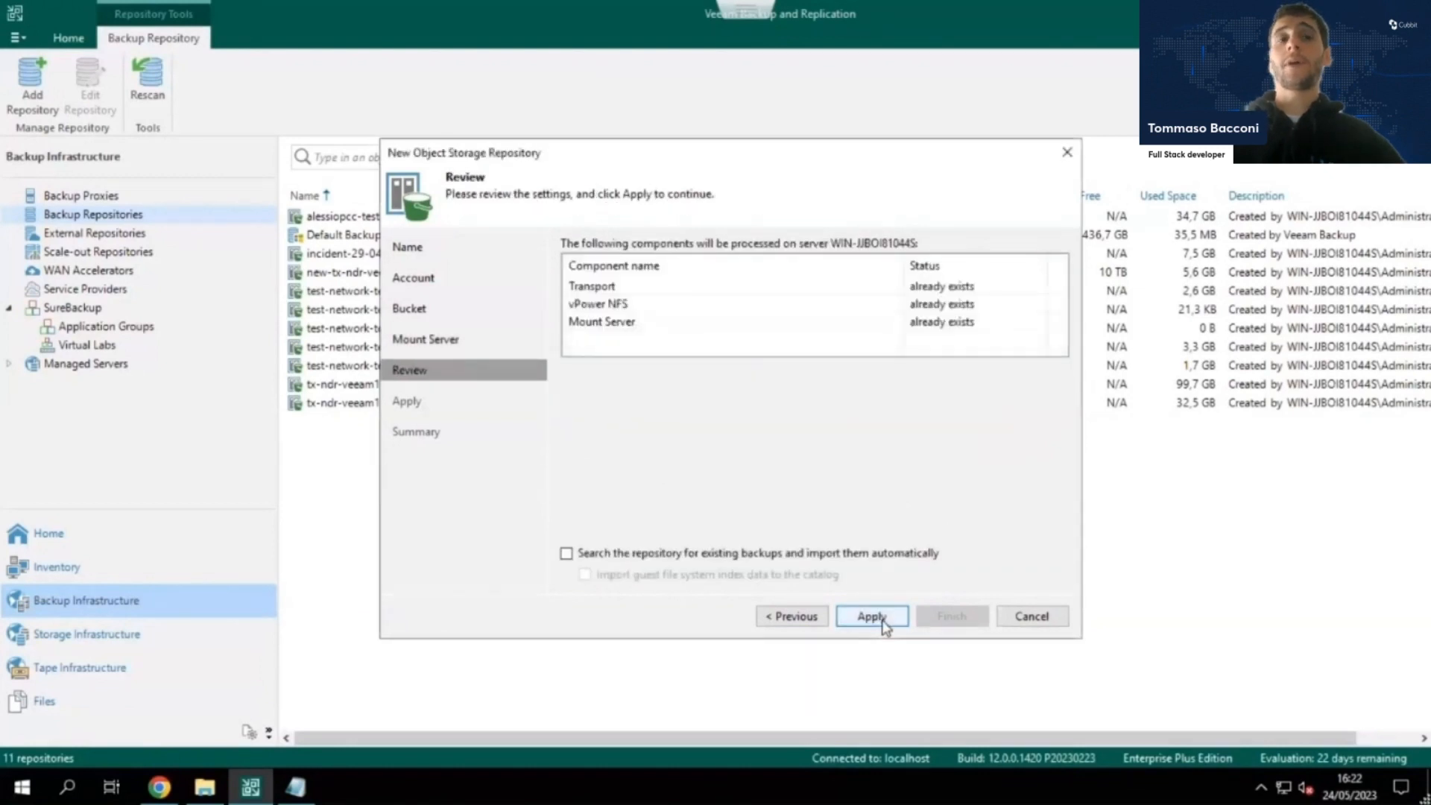
pyautogui.click(871, 616)
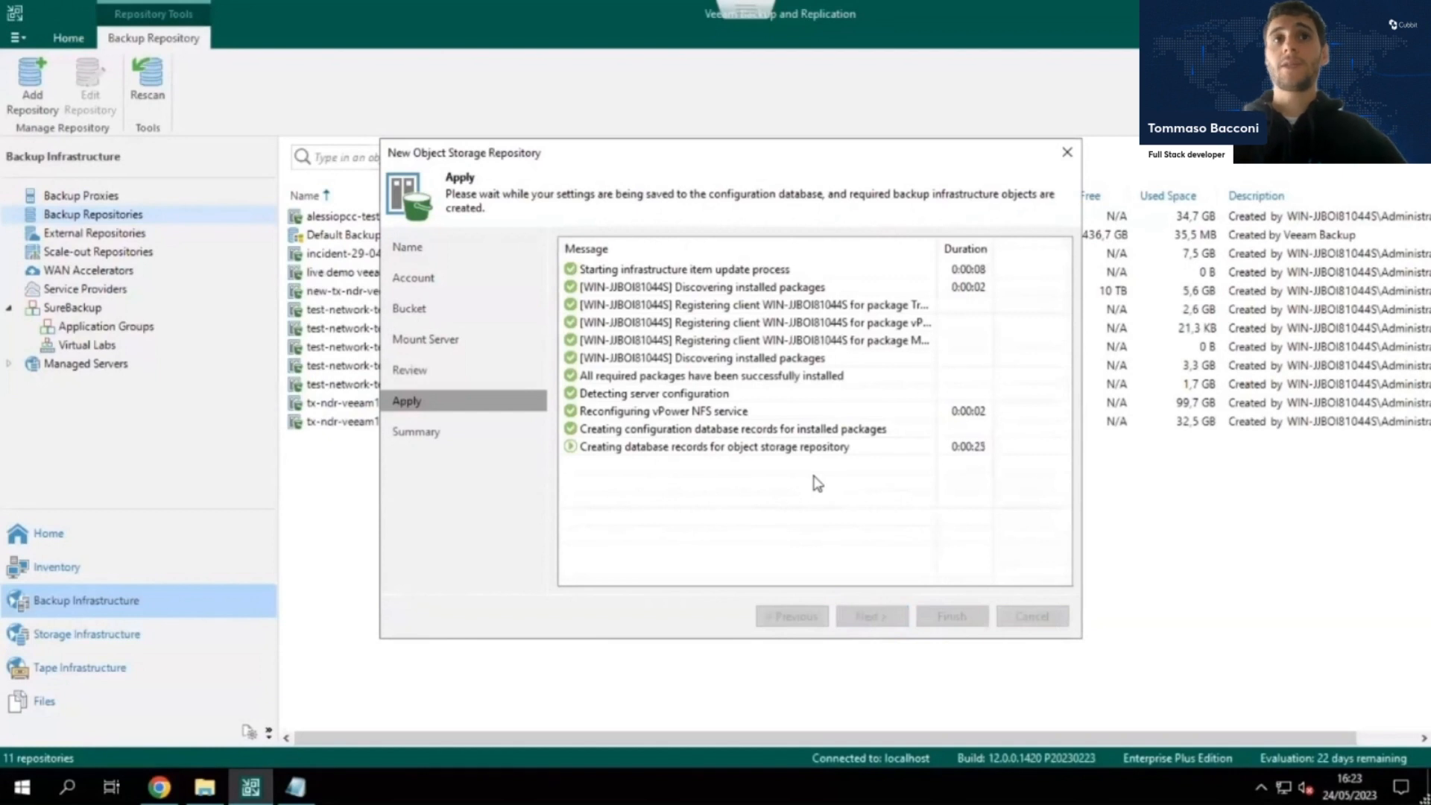
pyautogui.click(871, 616)
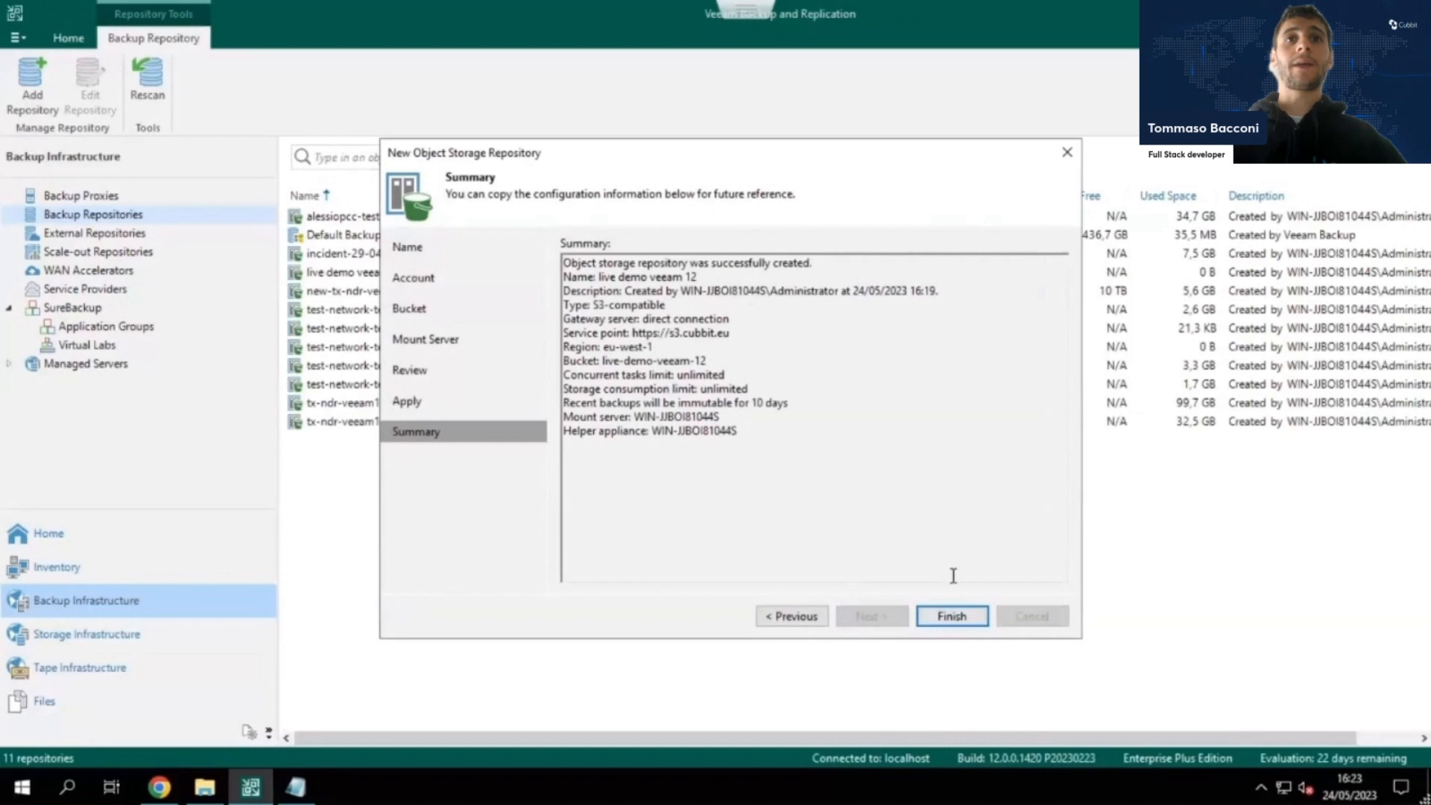
pyautogui.click(952, 617)
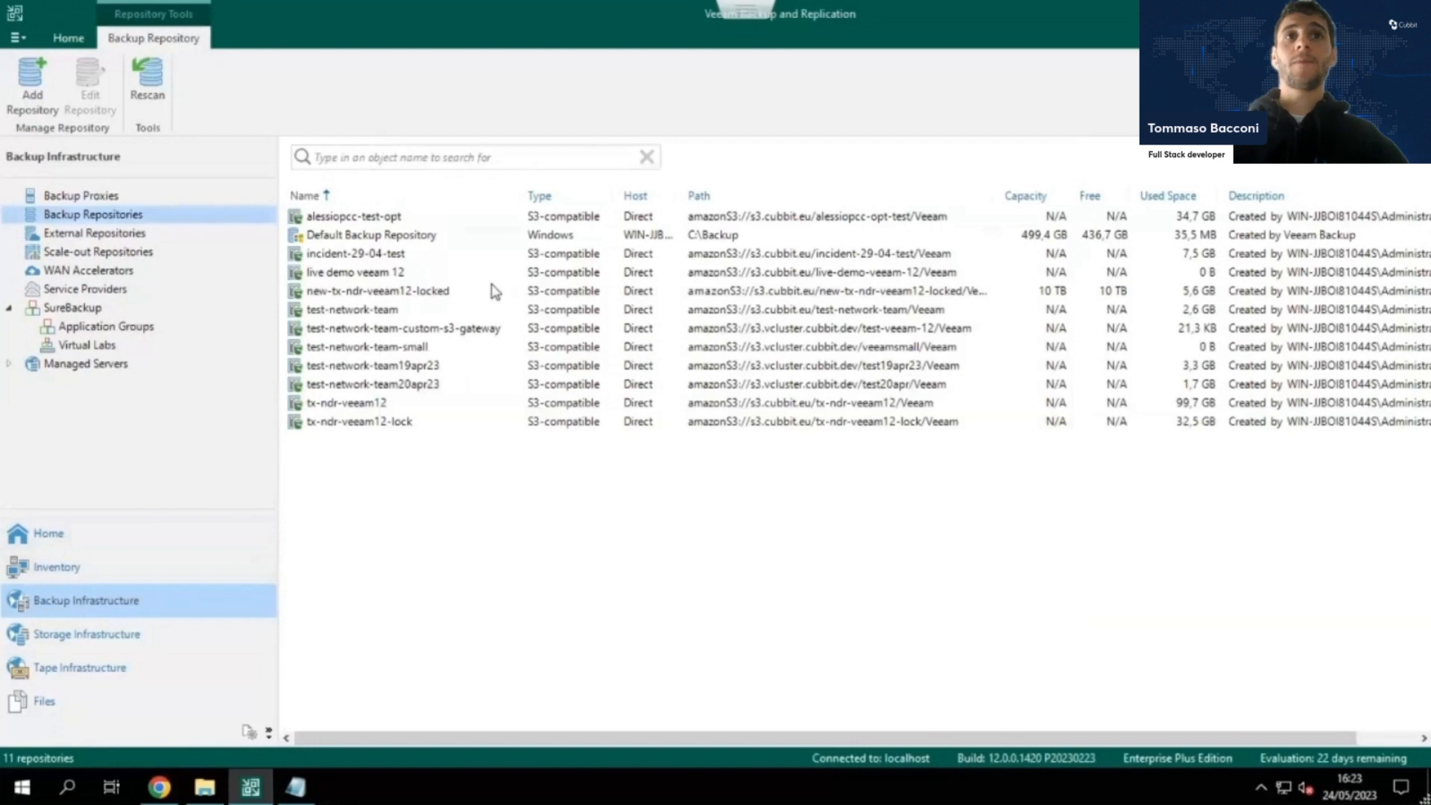
pyautogui.click(407, 270)
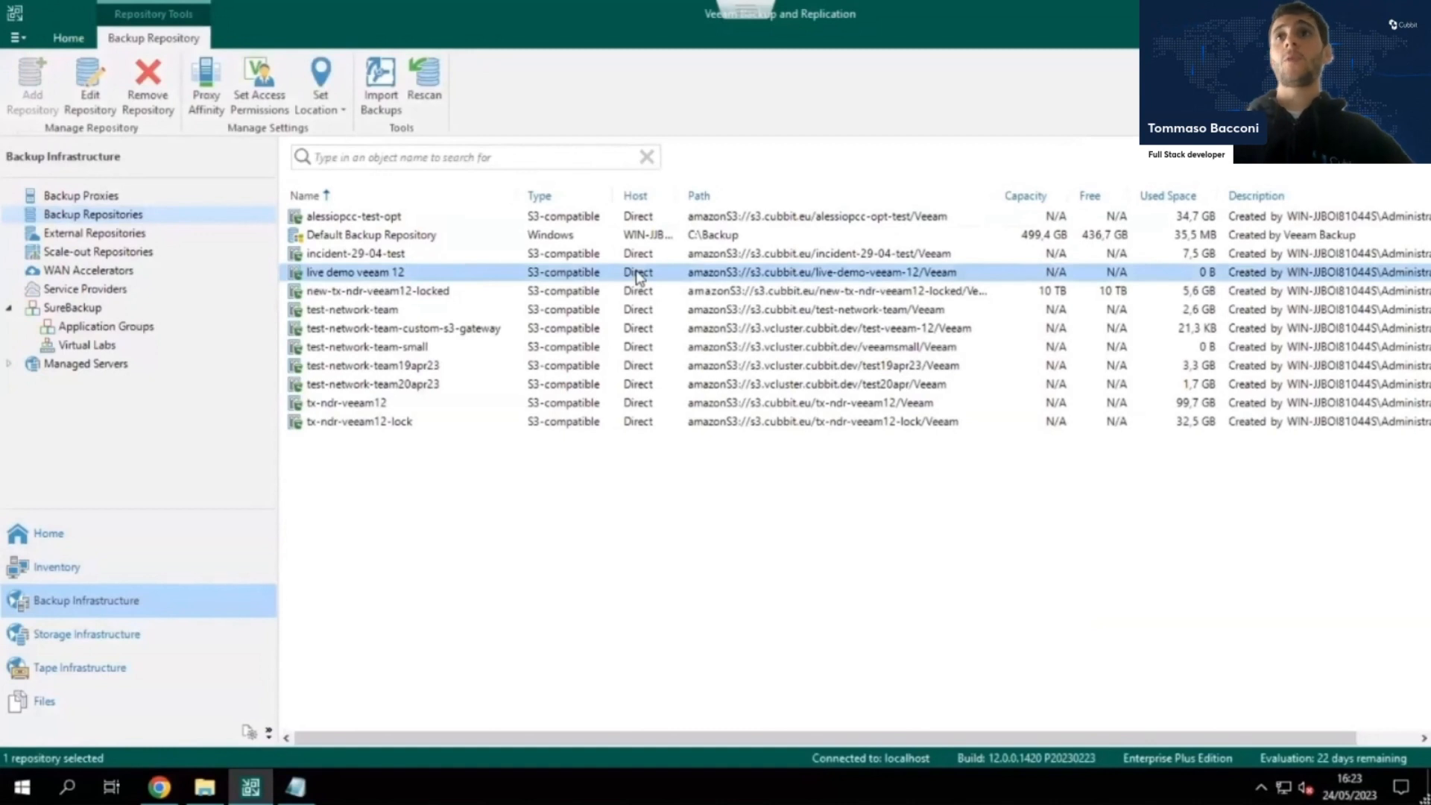
# Start a new virtual machine backup job named live demo veeam 12 backup job.
pyautogui.click(95, 529)
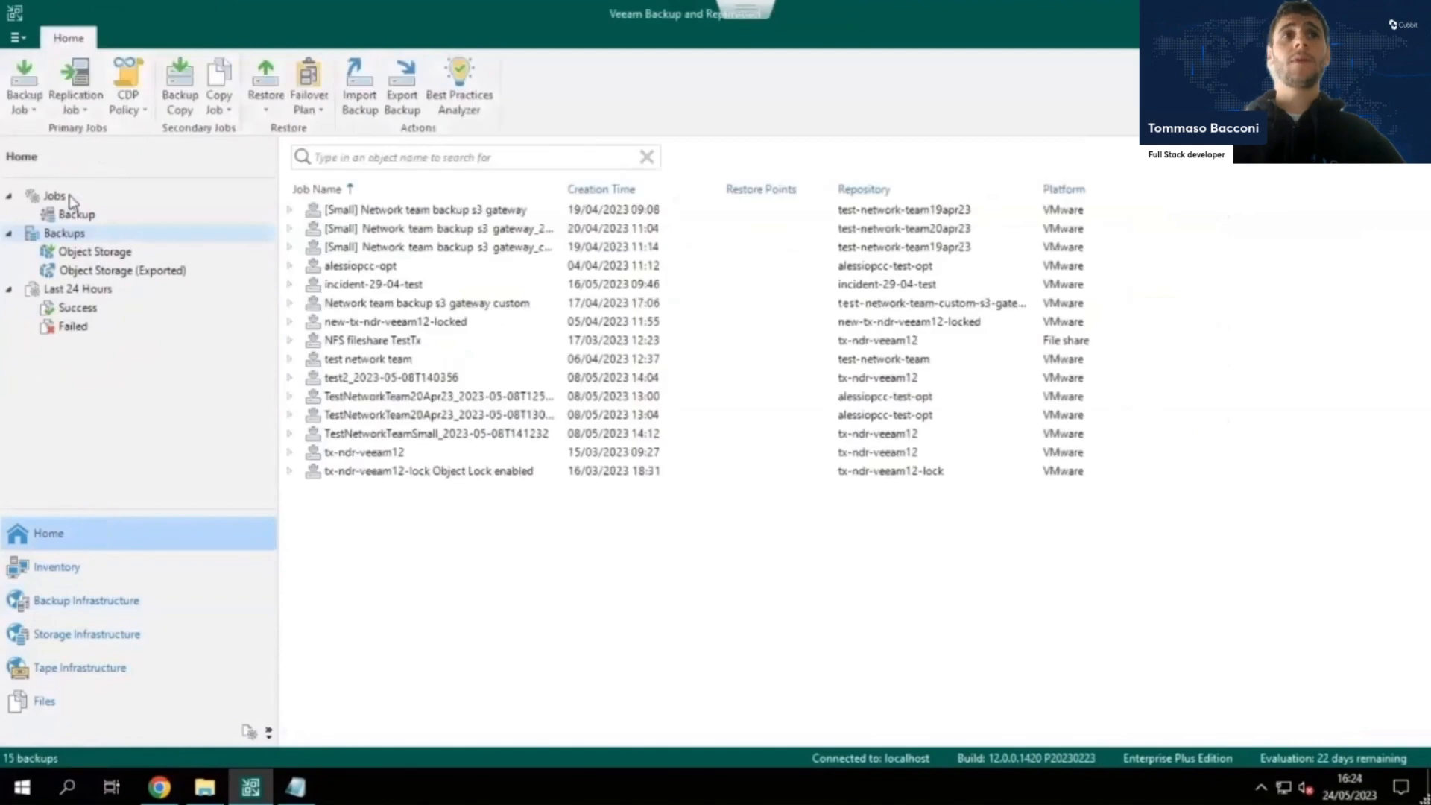
pyautogui.click(24, 86)
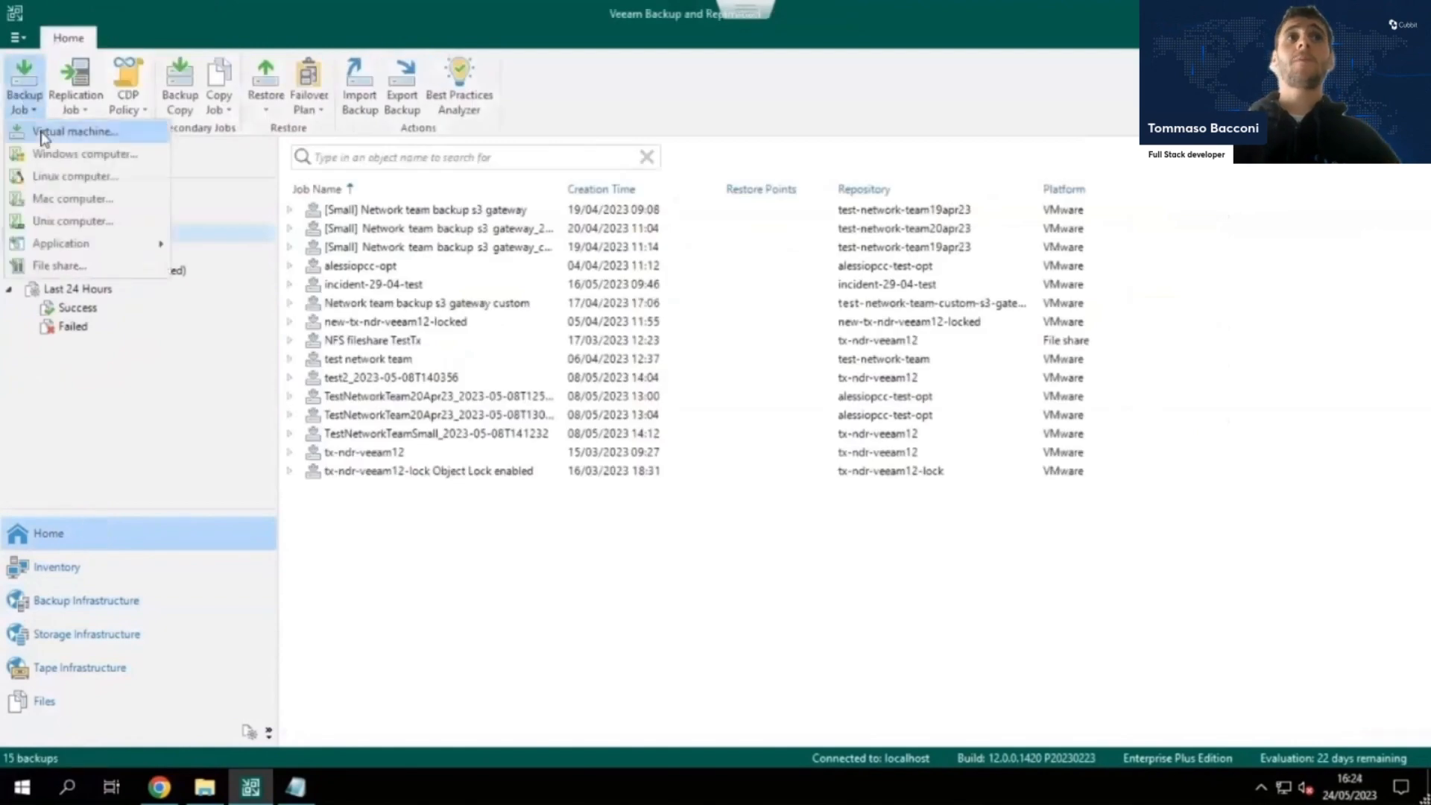
pyautogui.click(55, 146)
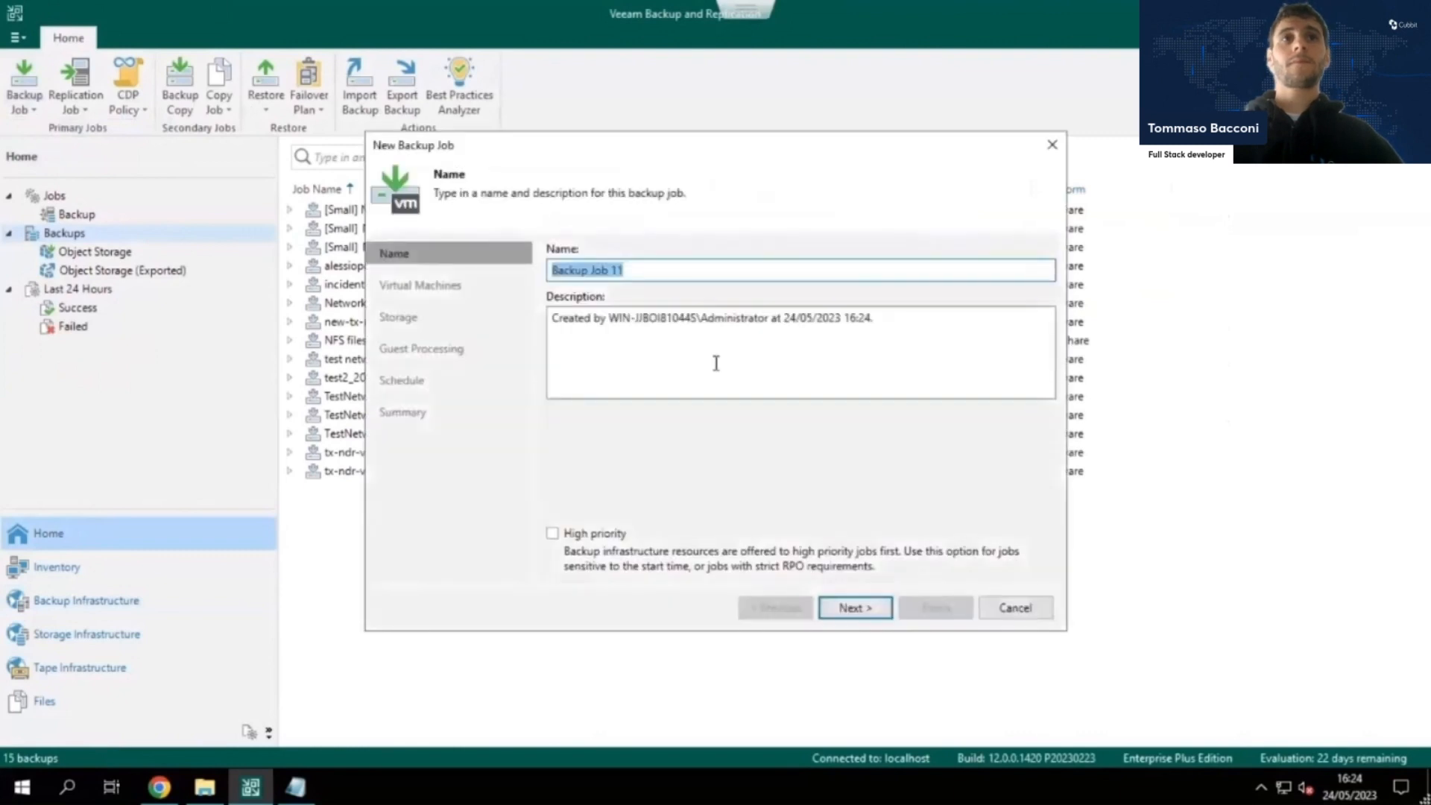
pyautogui.write('live')
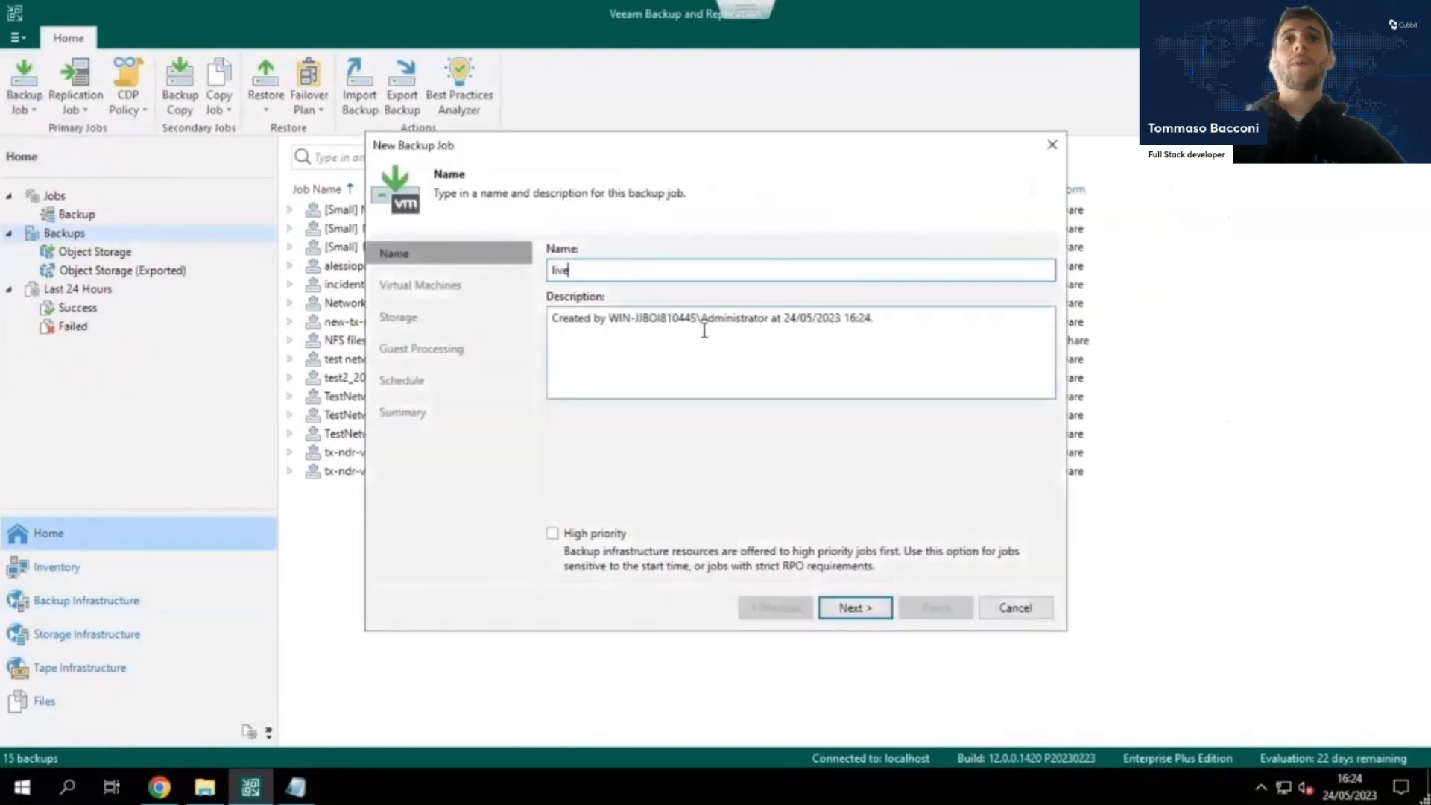
pyautogui.write(' demo veeam 12')
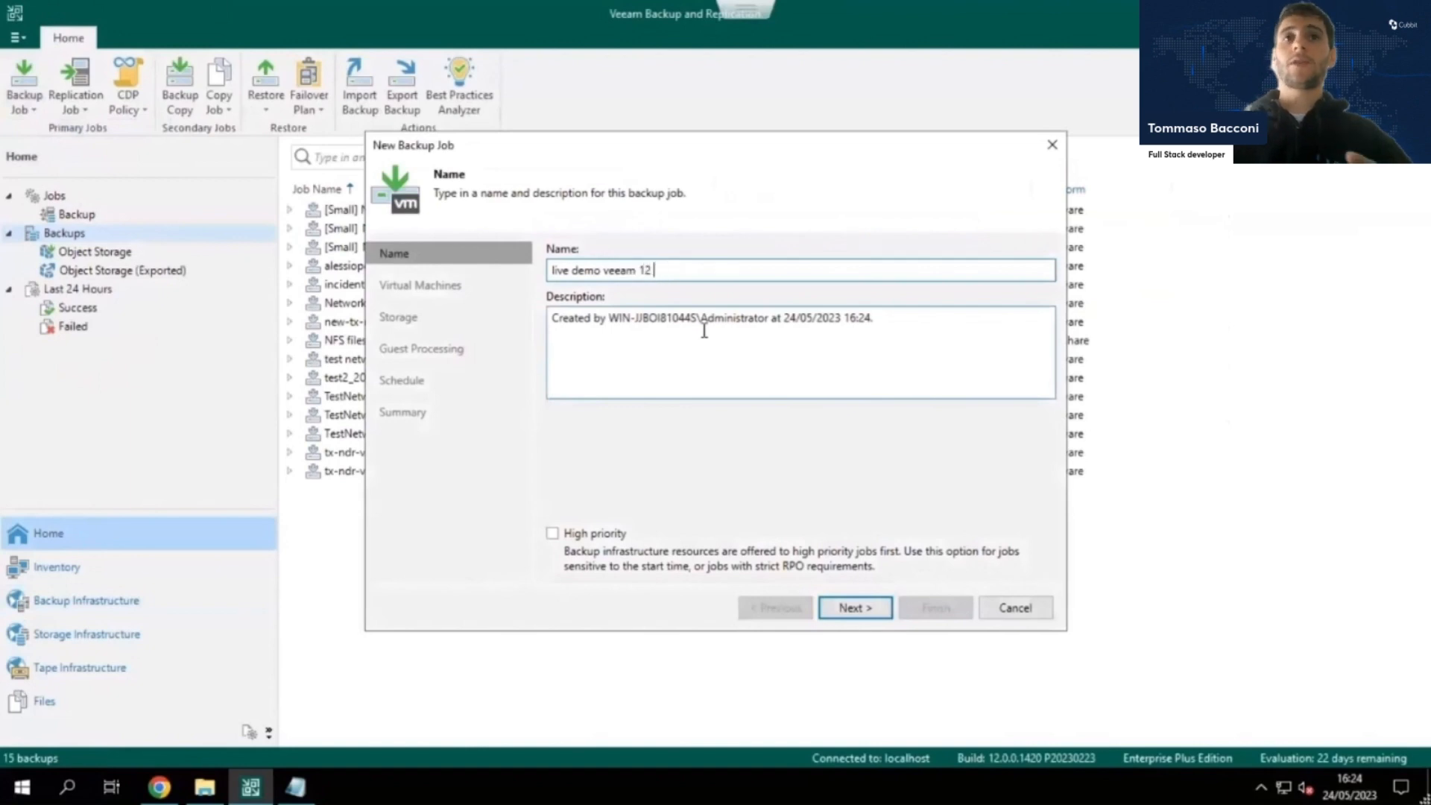
pyautogui.write(' backup job')
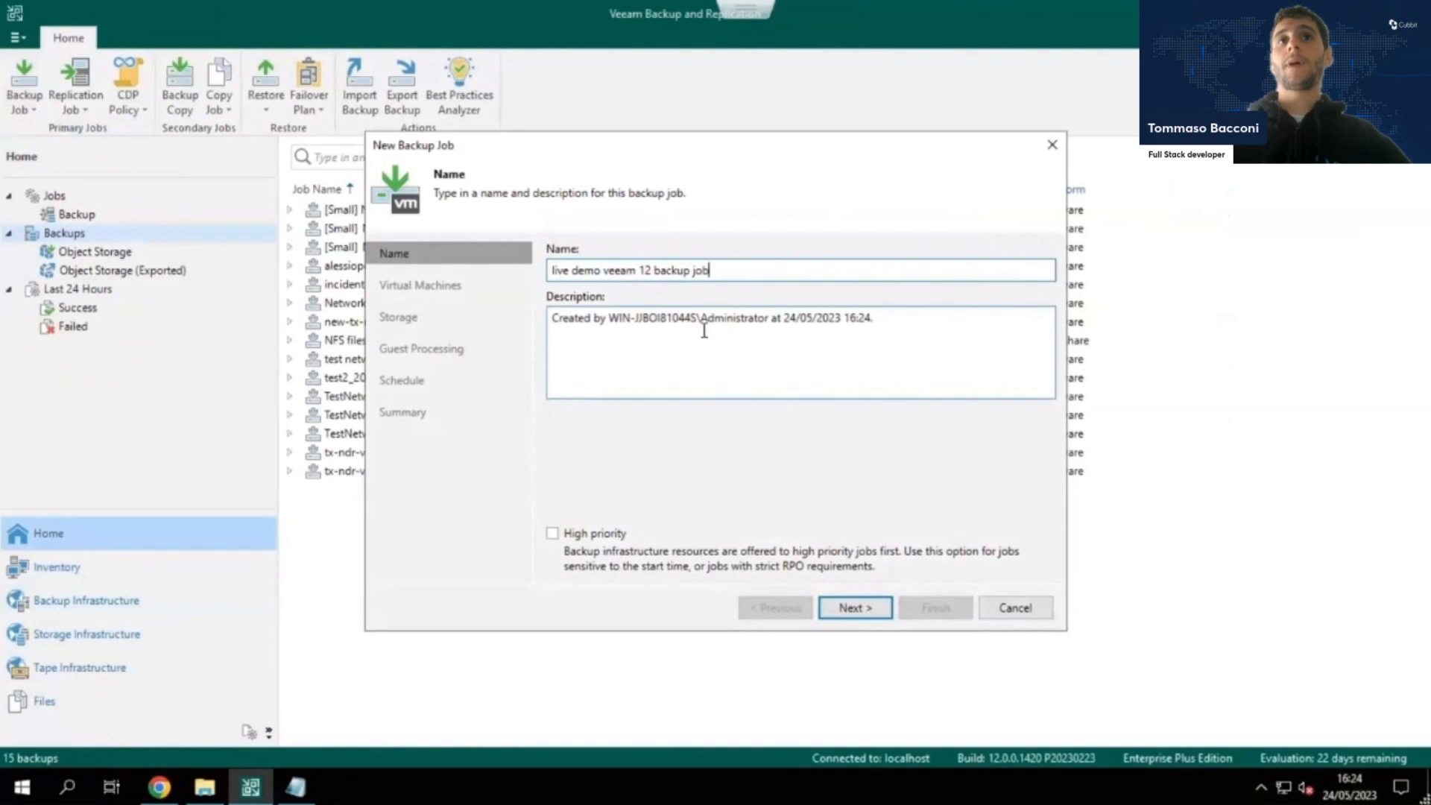
pyautogui.click(850, 609)
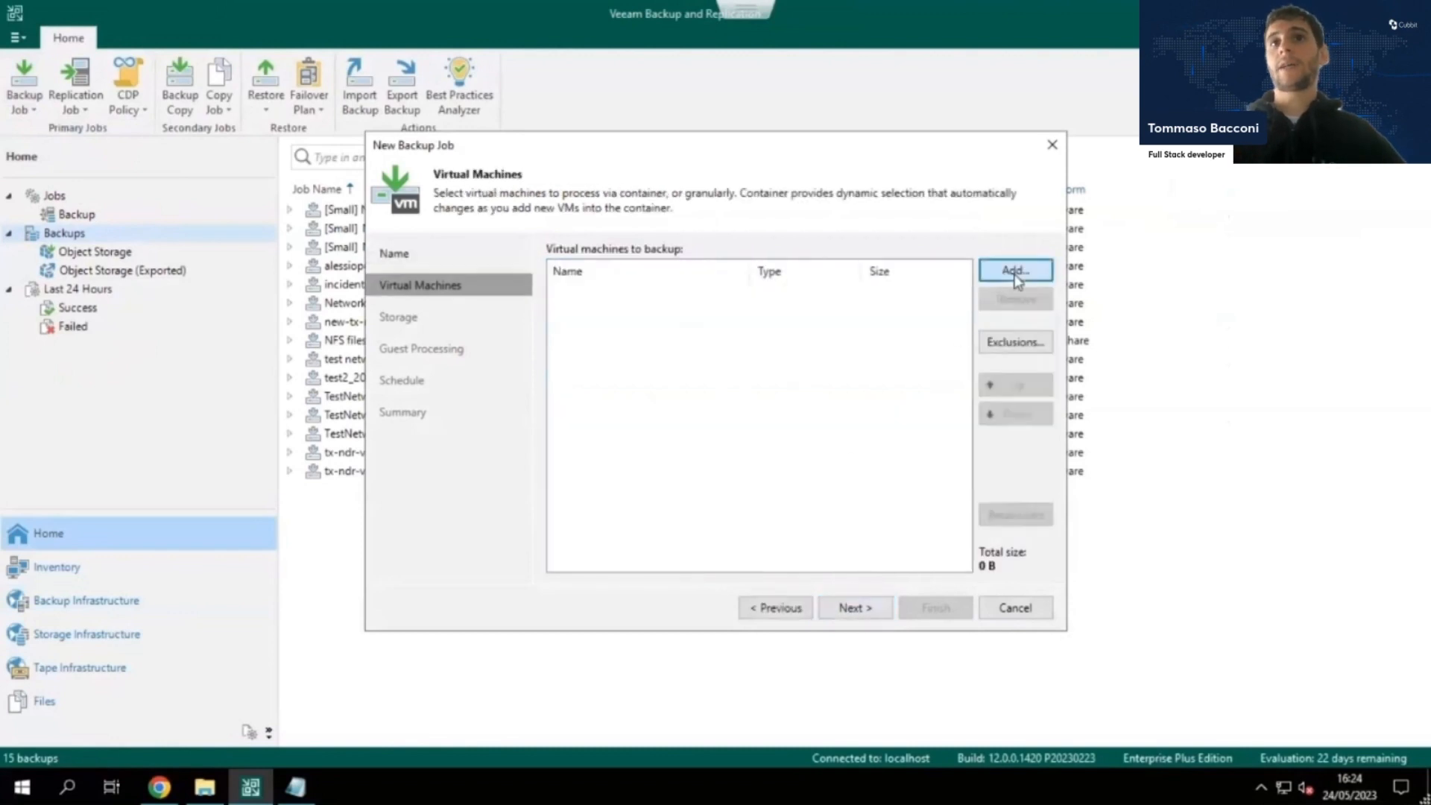
# Add the virtual machine named test from the VMware host to the backup job.
pyautogui.click(1016, 274)
pyautogui.click(562, 225)
pyautogui.click(567, 226)
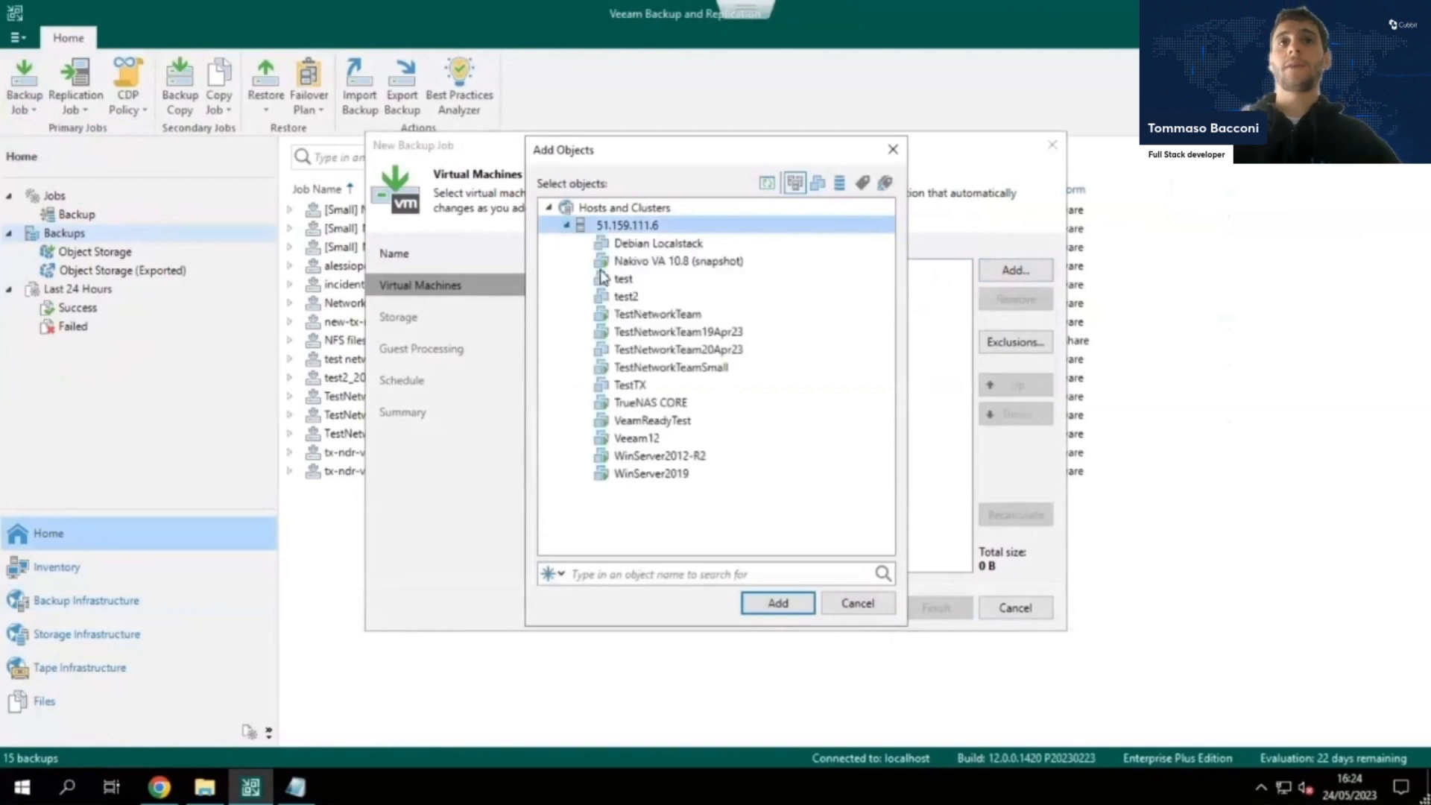
pyautogui.click(617, 281)
pyautogui.click(771, 603)
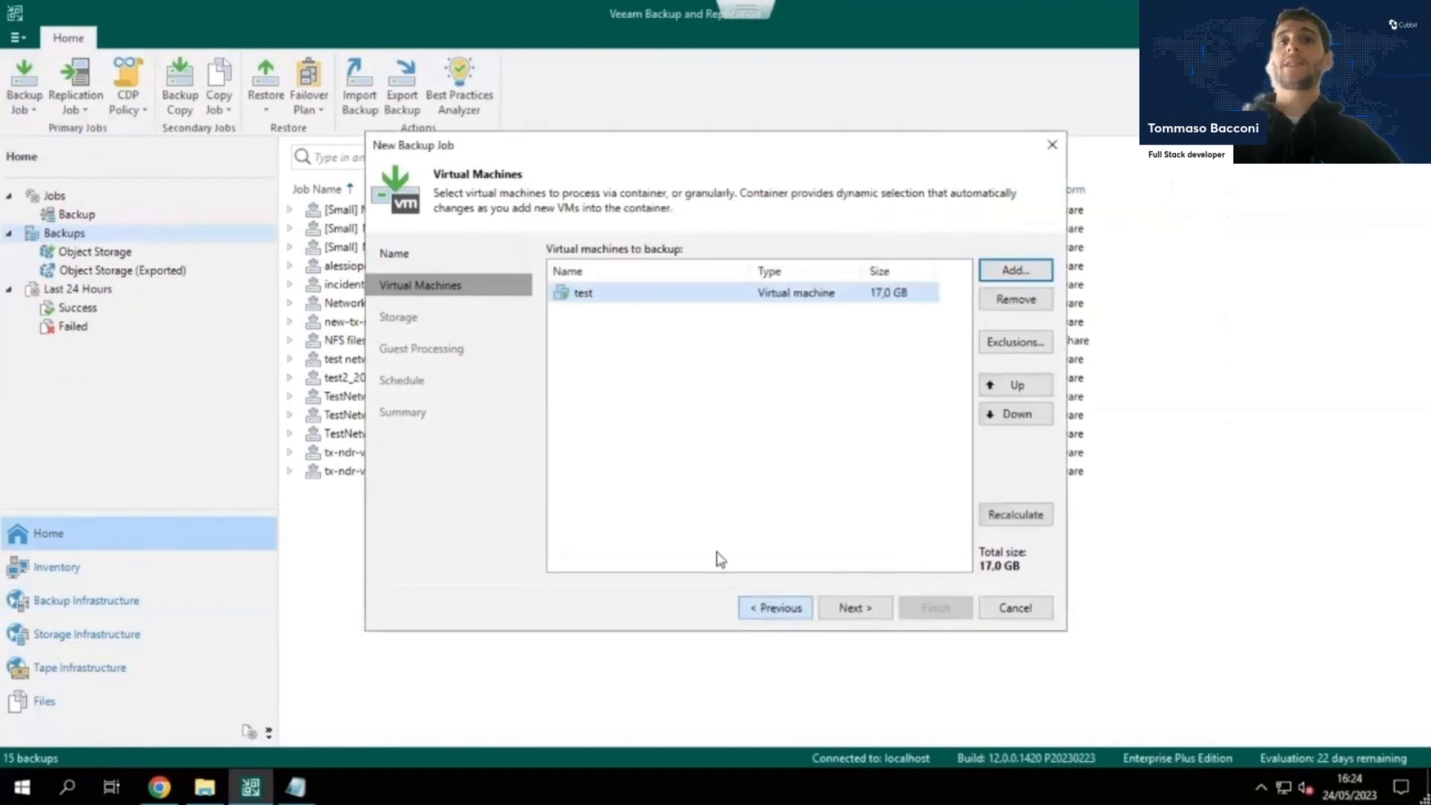
# Set live demo veeam 12 as the backup job's repository.
pyautogui.click(855, 607)
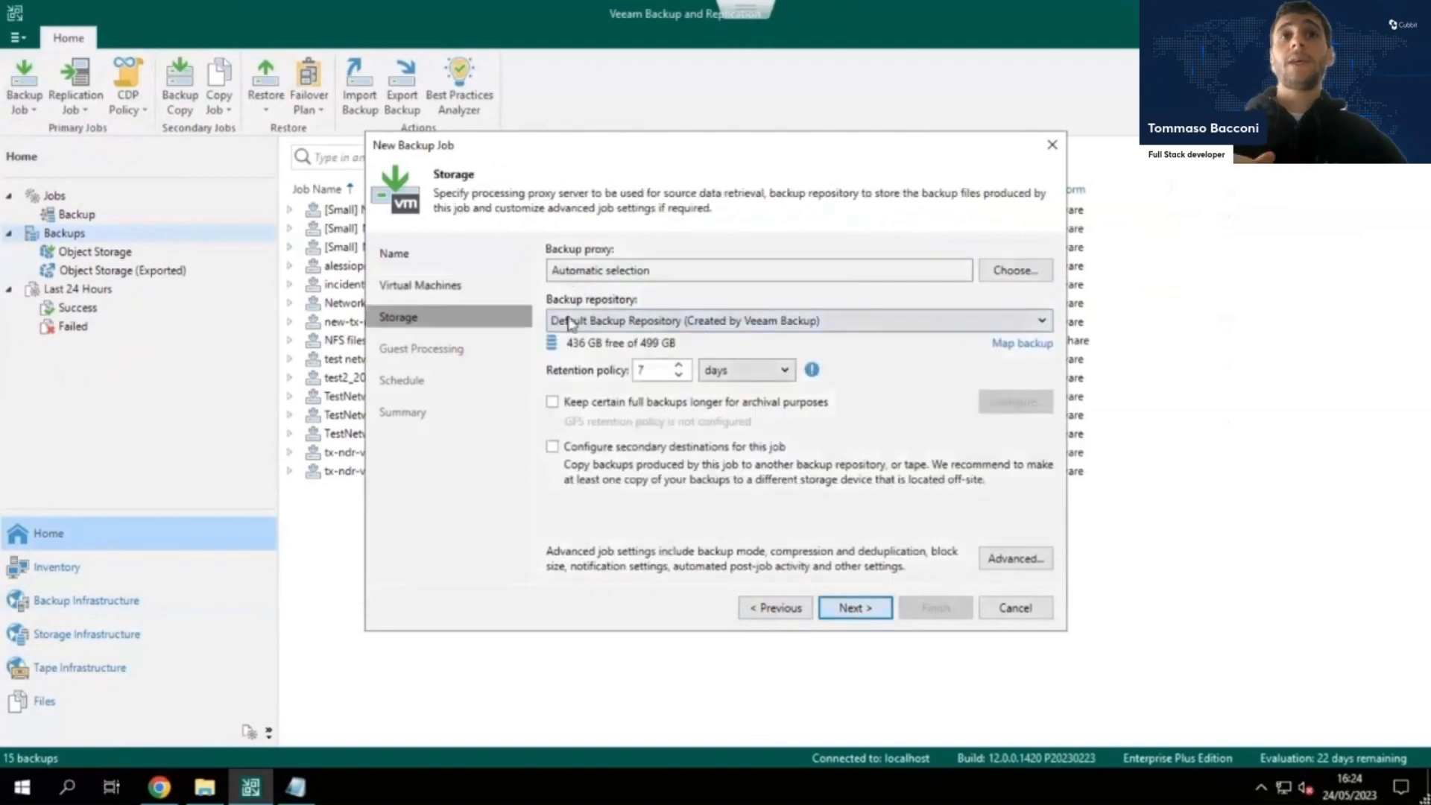
pyautogui.click(624, 327)
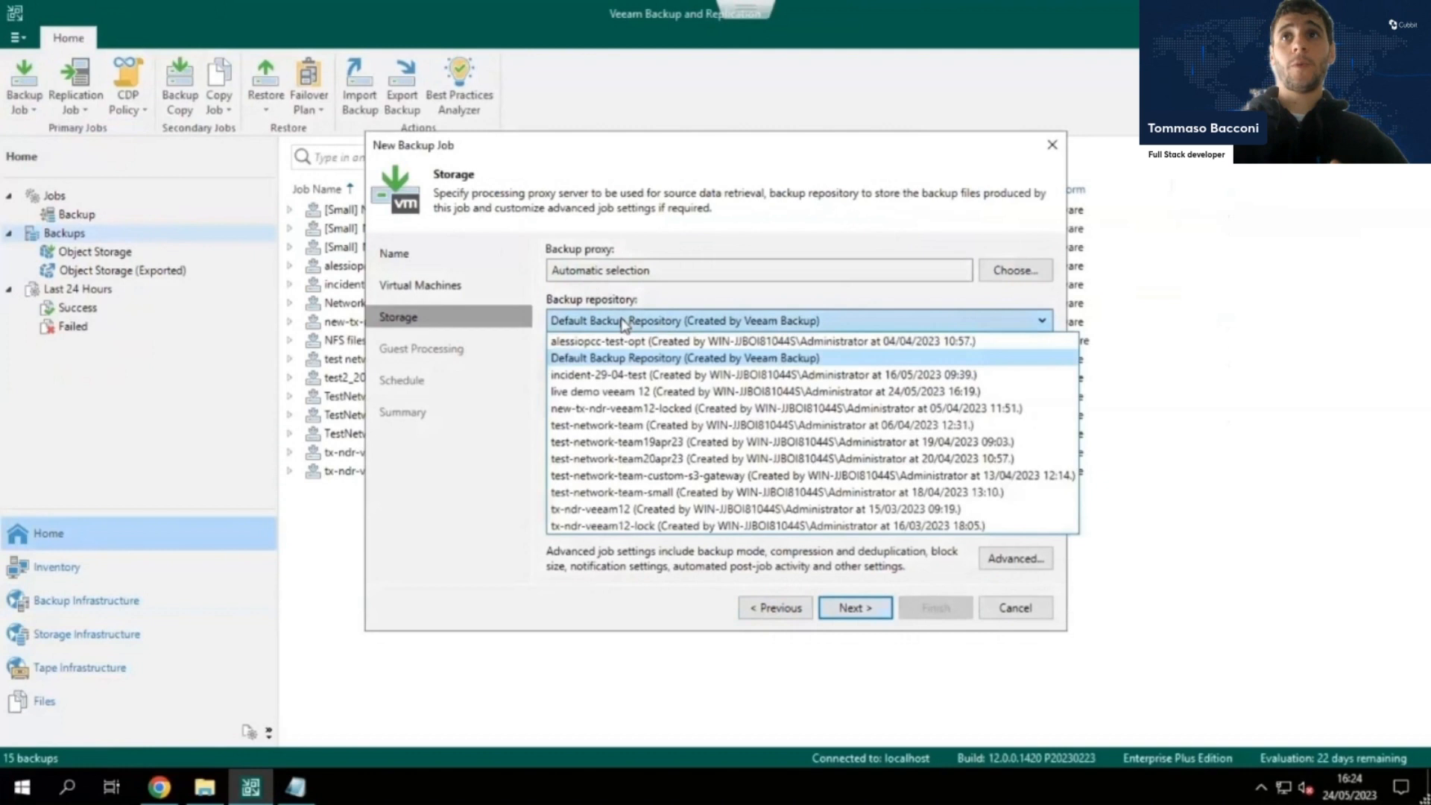
pyautogui.click(644, 392)
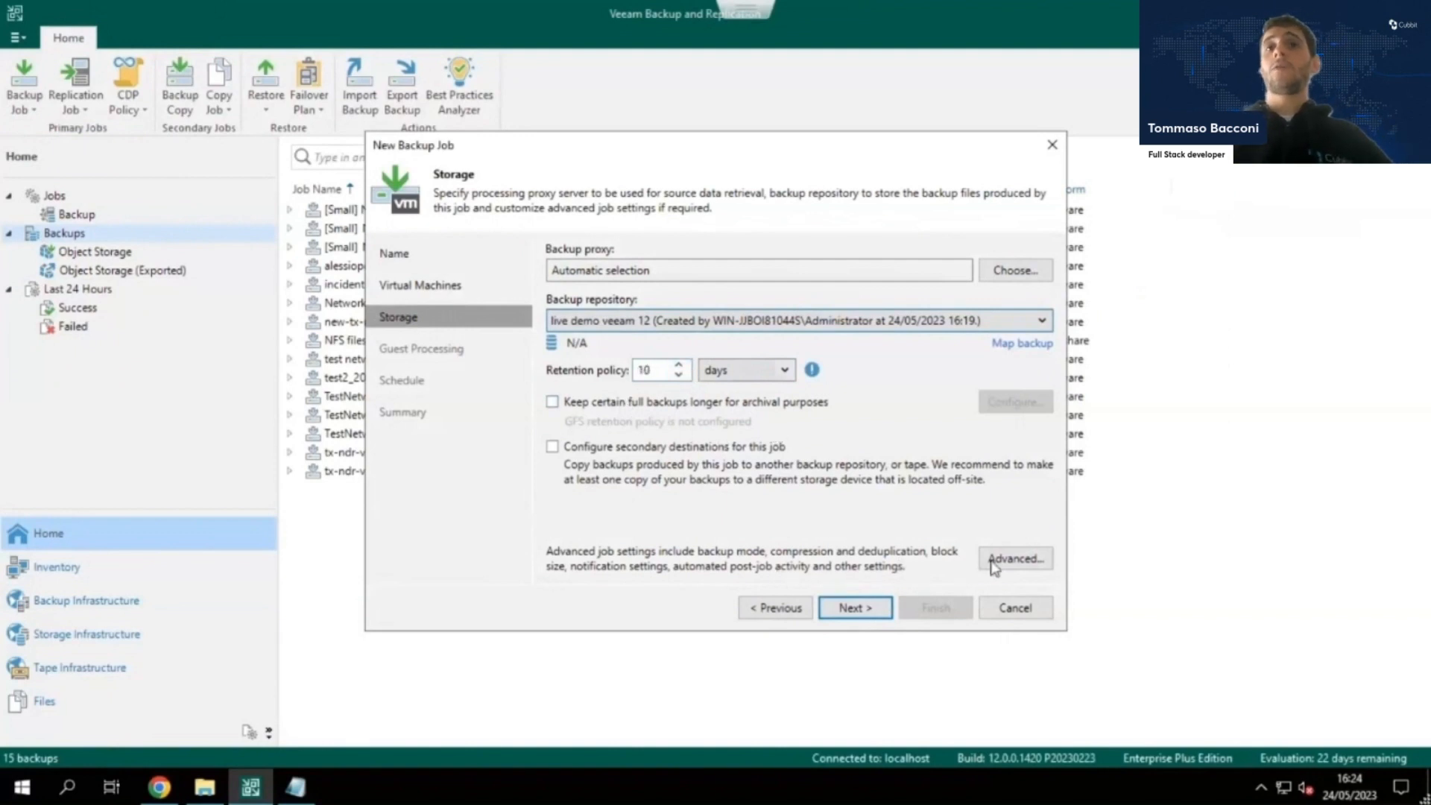
# Examine the job's advanced settings for periodic active full backups and storage optimization block sizes, then discard them.
pyautogui.click(1032, 567)
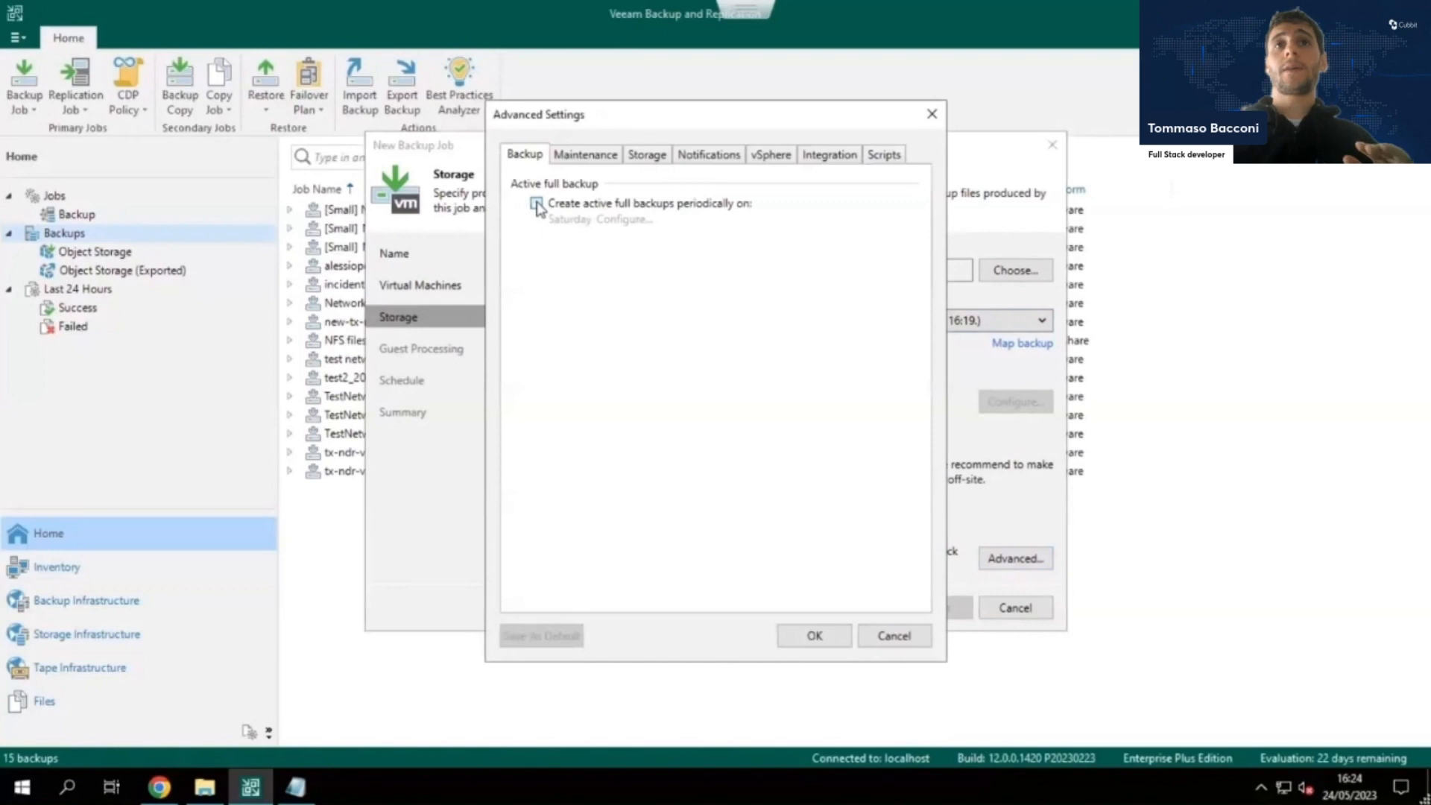
pyautogui.click(537, 204)
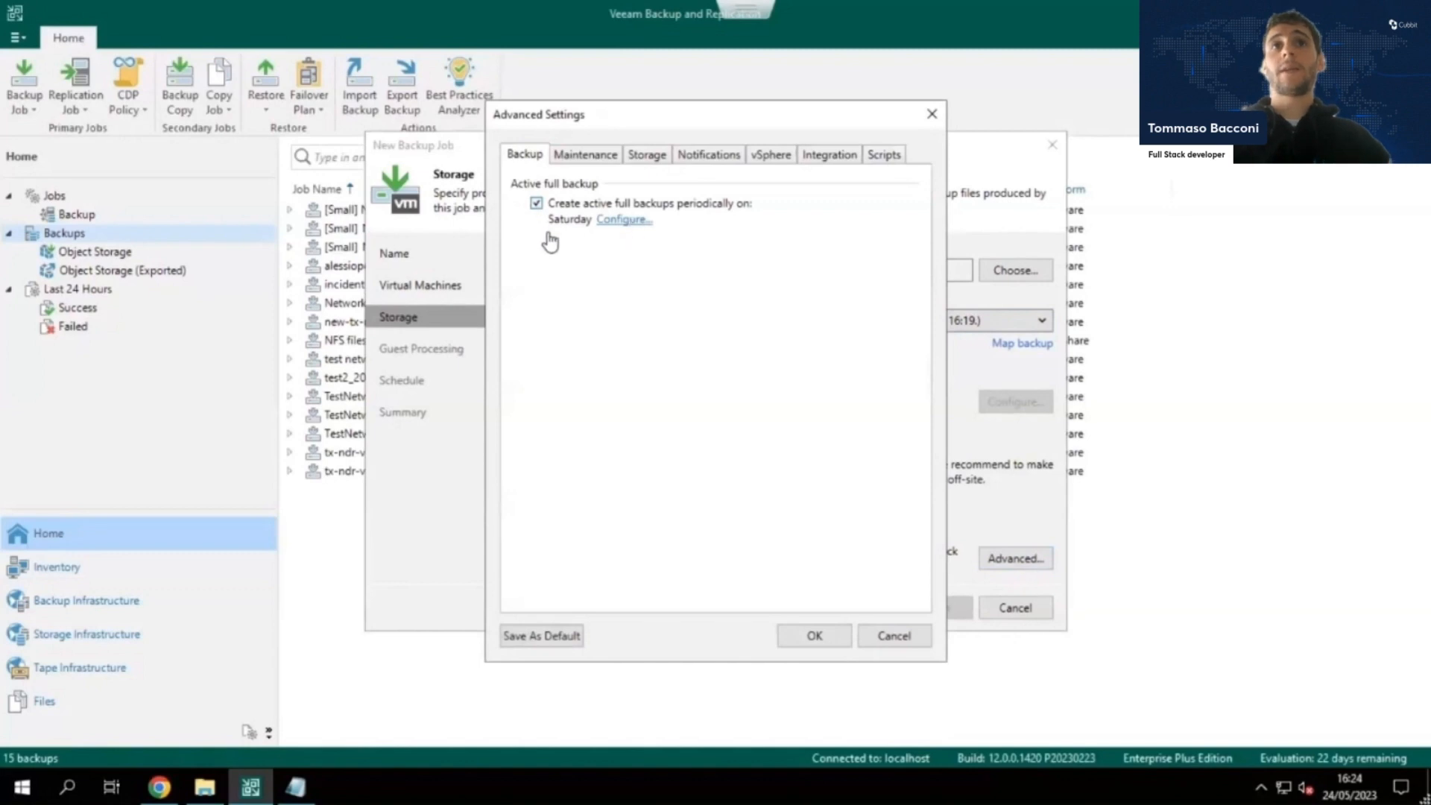
pyautogui.click(537, 204)
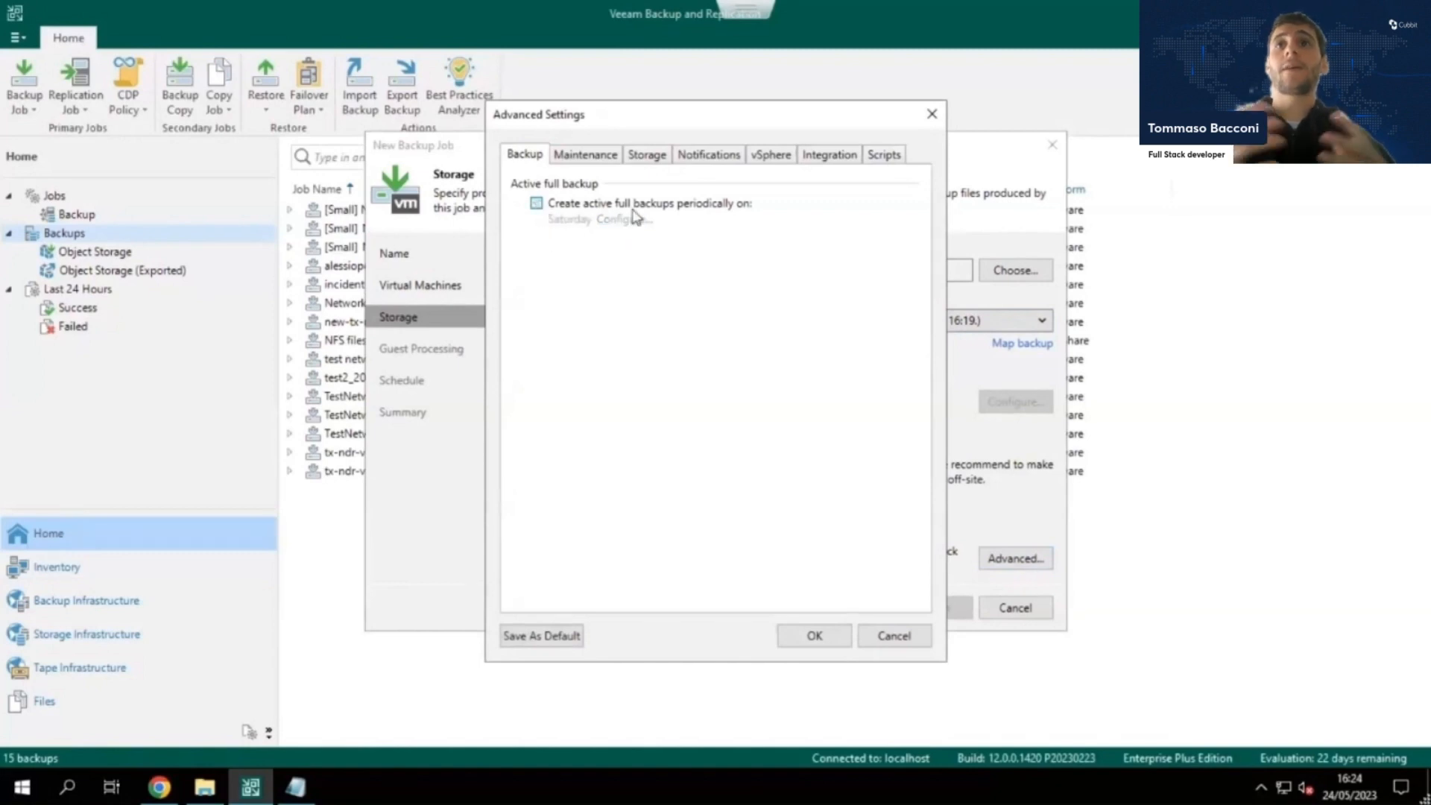
pyautogui.click(631, 158)
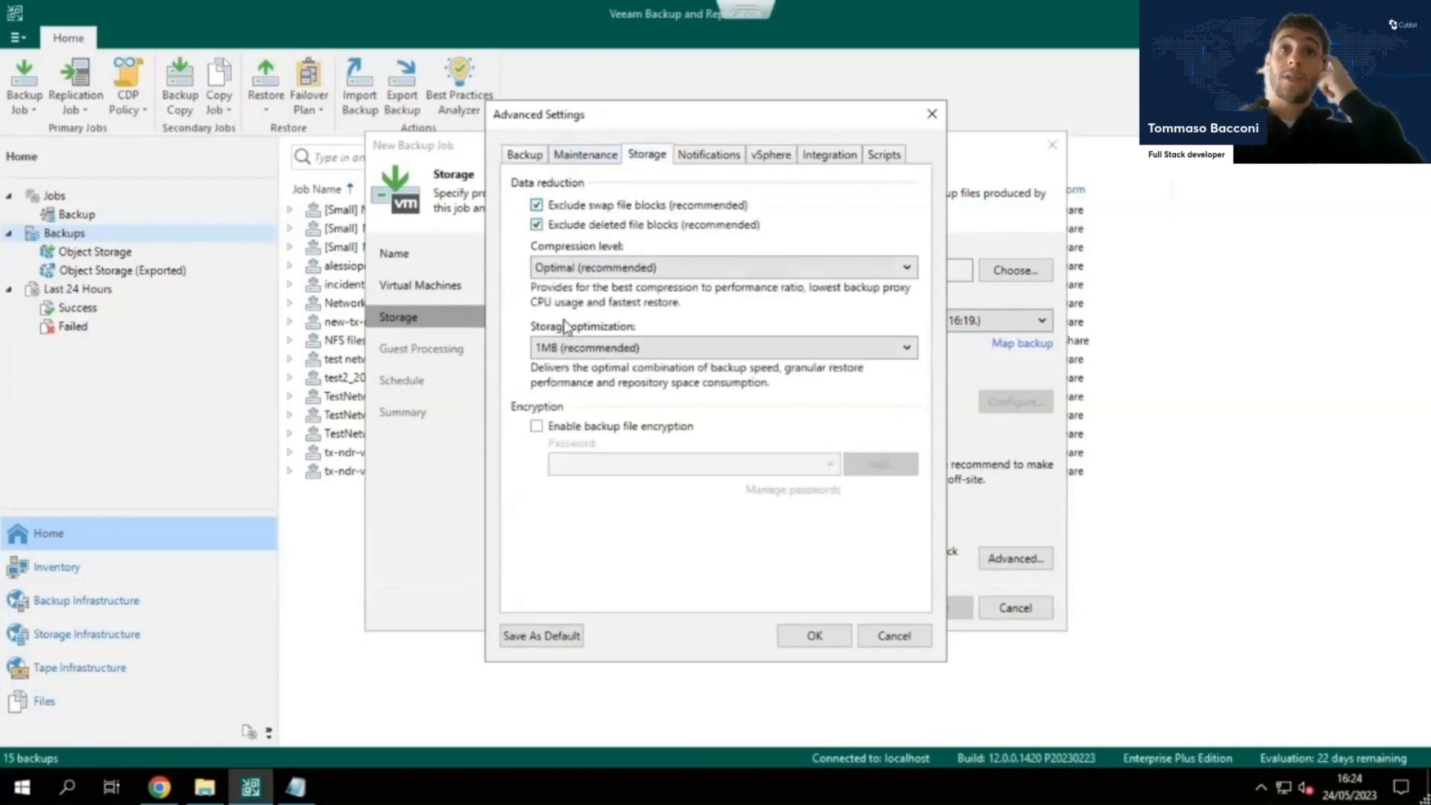
pyautogui.click(638, 346)
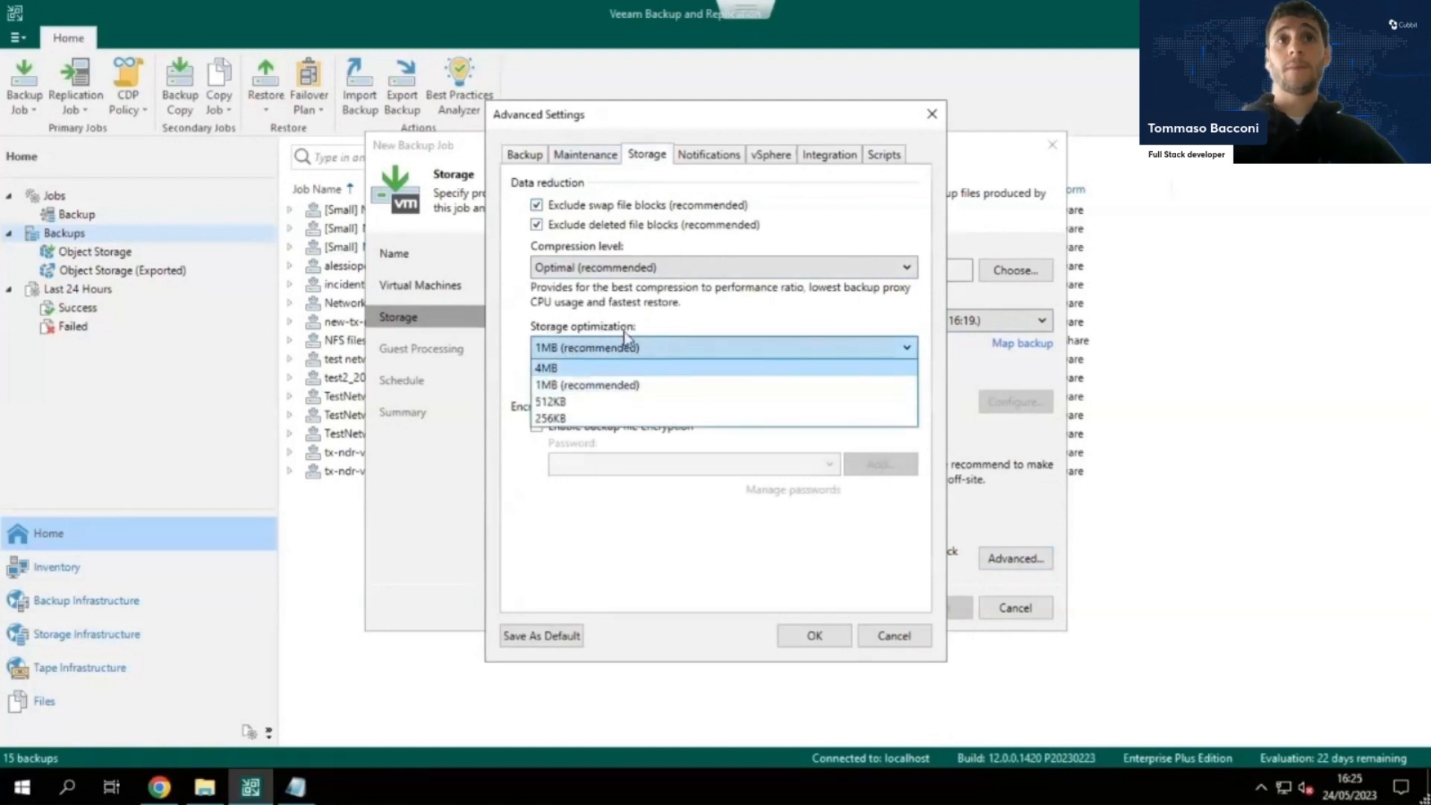
pyautogui.click(631, 388)
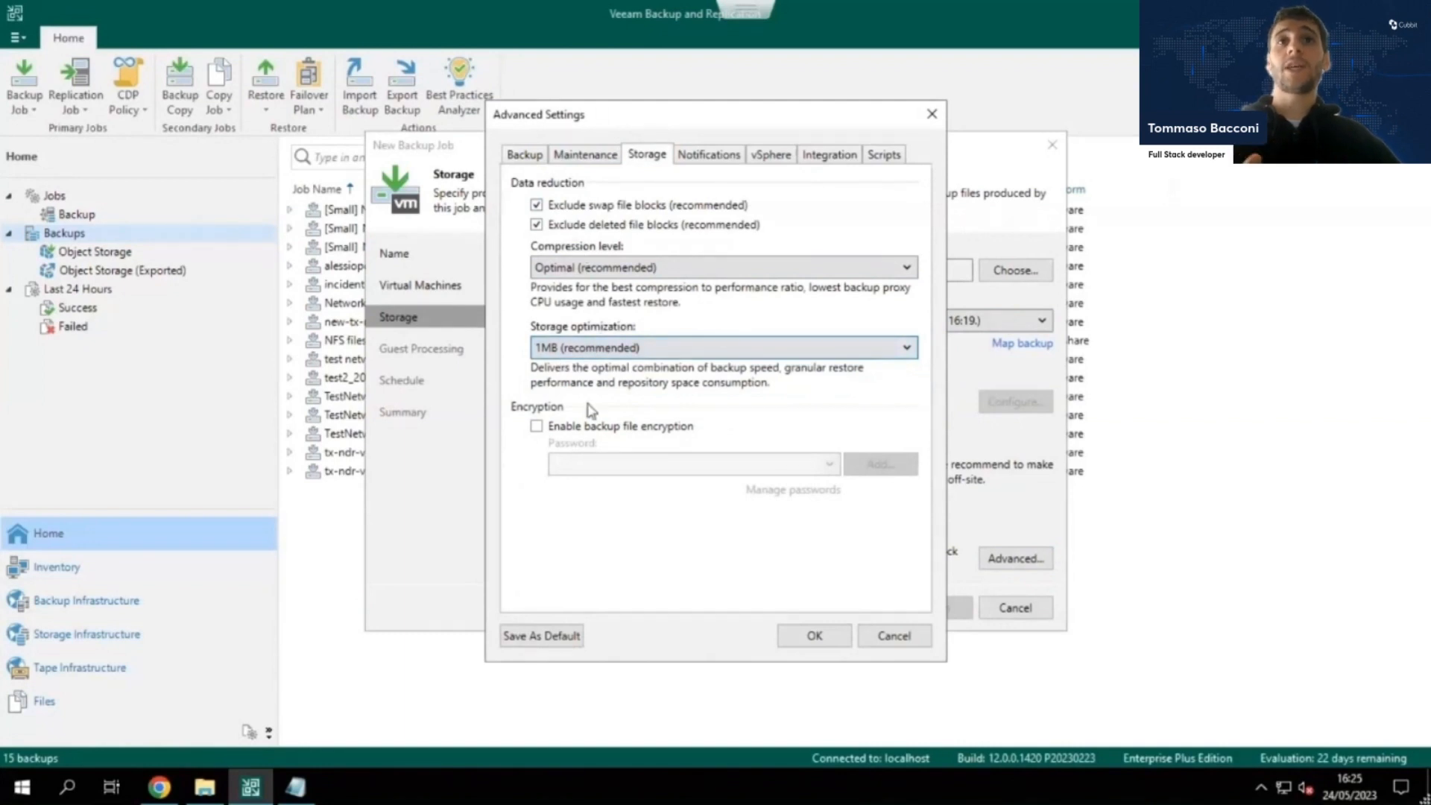
pyautogui.click(524, 155)
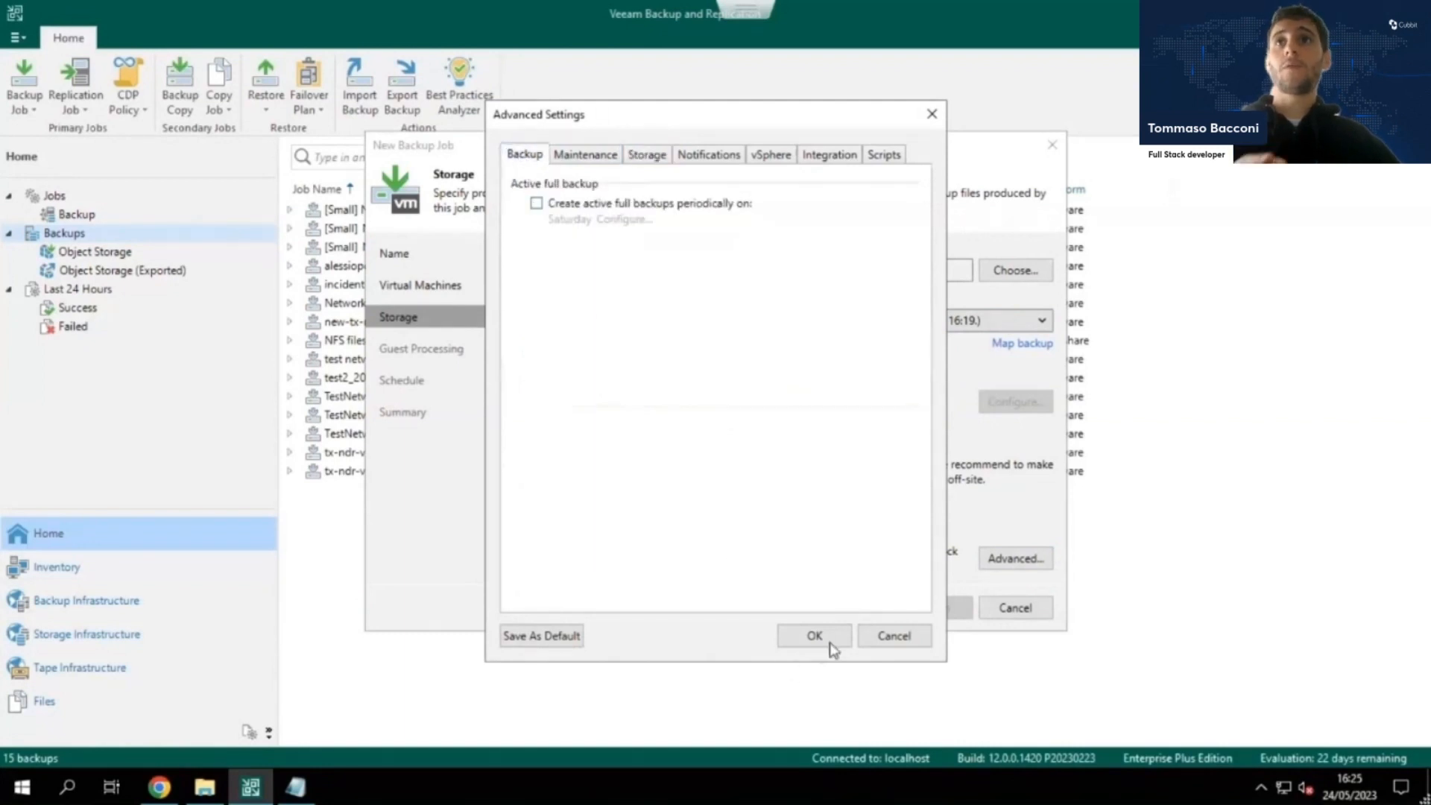
pyautogui.click(893, 635)
# Leave the guest processing options disabled and schedule the job to run automatically every day at 22:00.
pyautogui.click(881, 606)
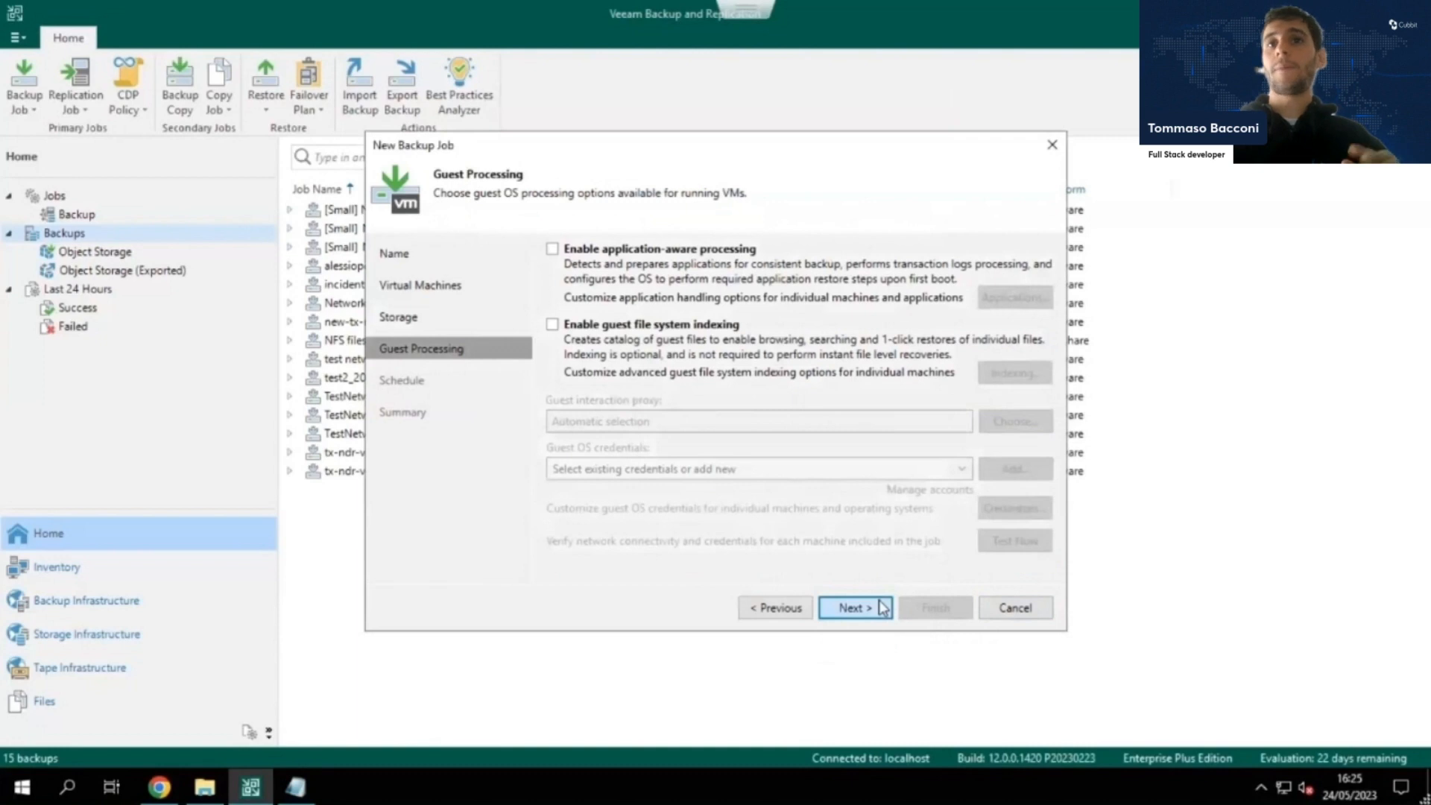
pyautogui.click(882, 607)
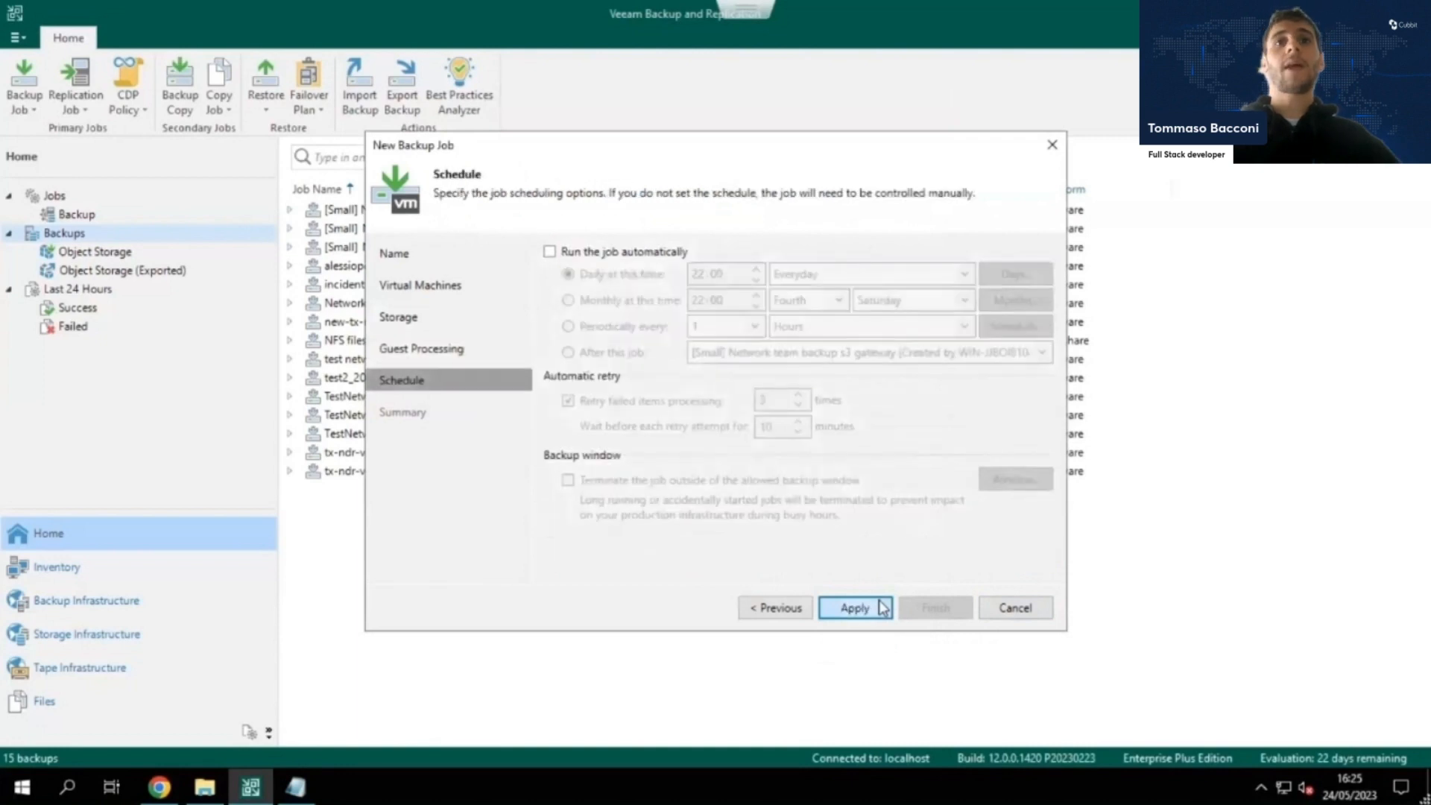
pyautogui.click(550, 253)
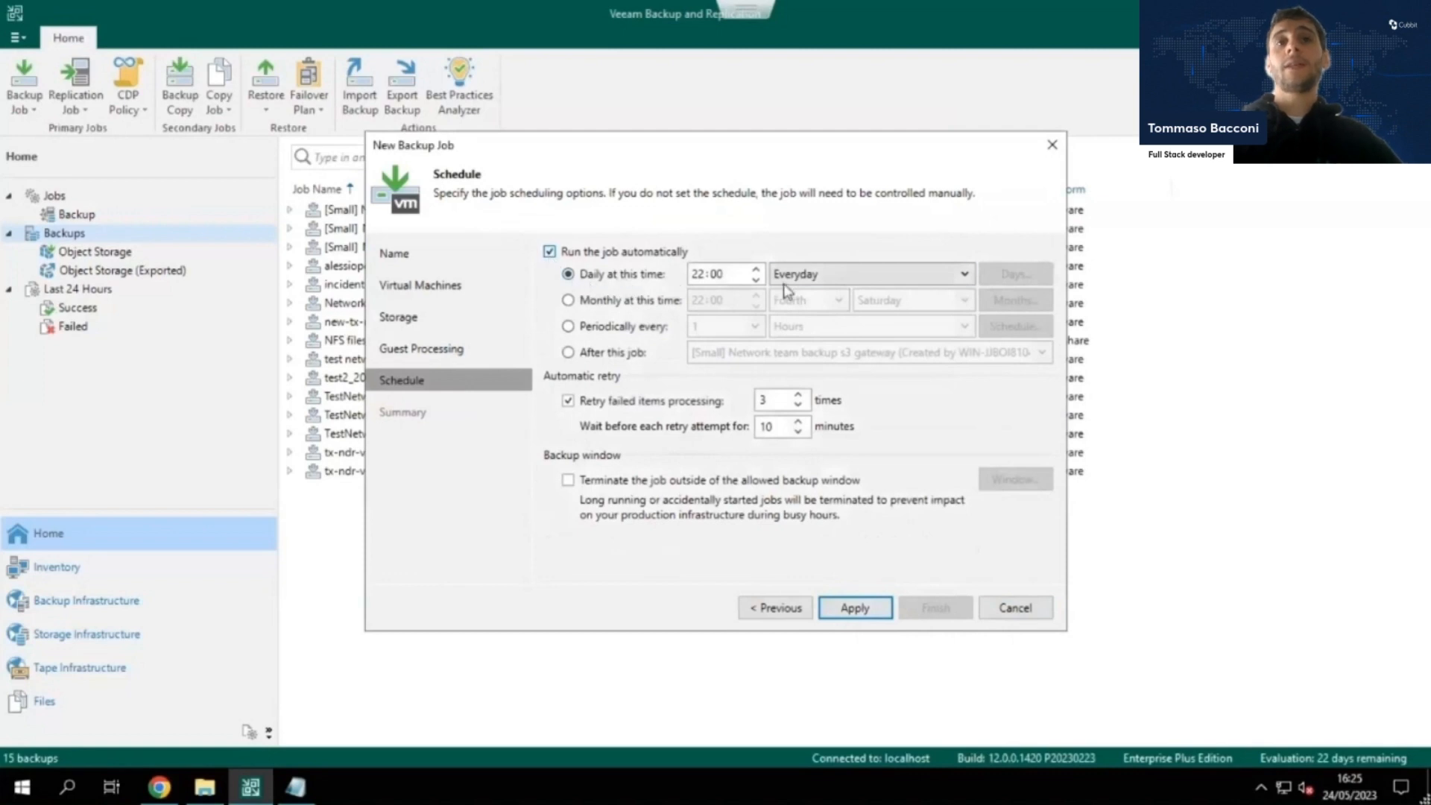
# Try the monthly, periodic and after-this-job scheduling options for the new backup job.
pyautogui.click(603, 301)
pyautogui.click(618, 333)
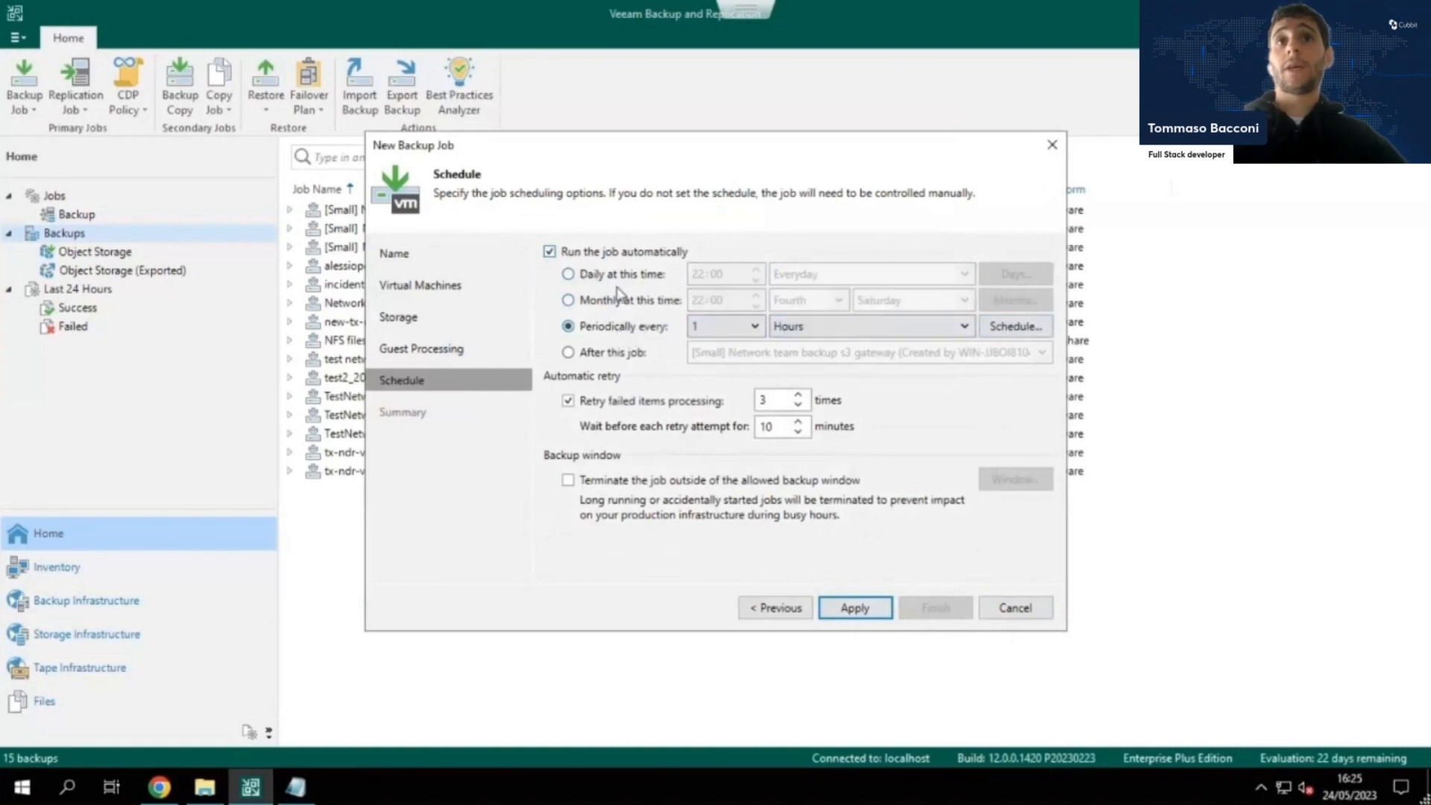
pyautogui.click(625, 357)
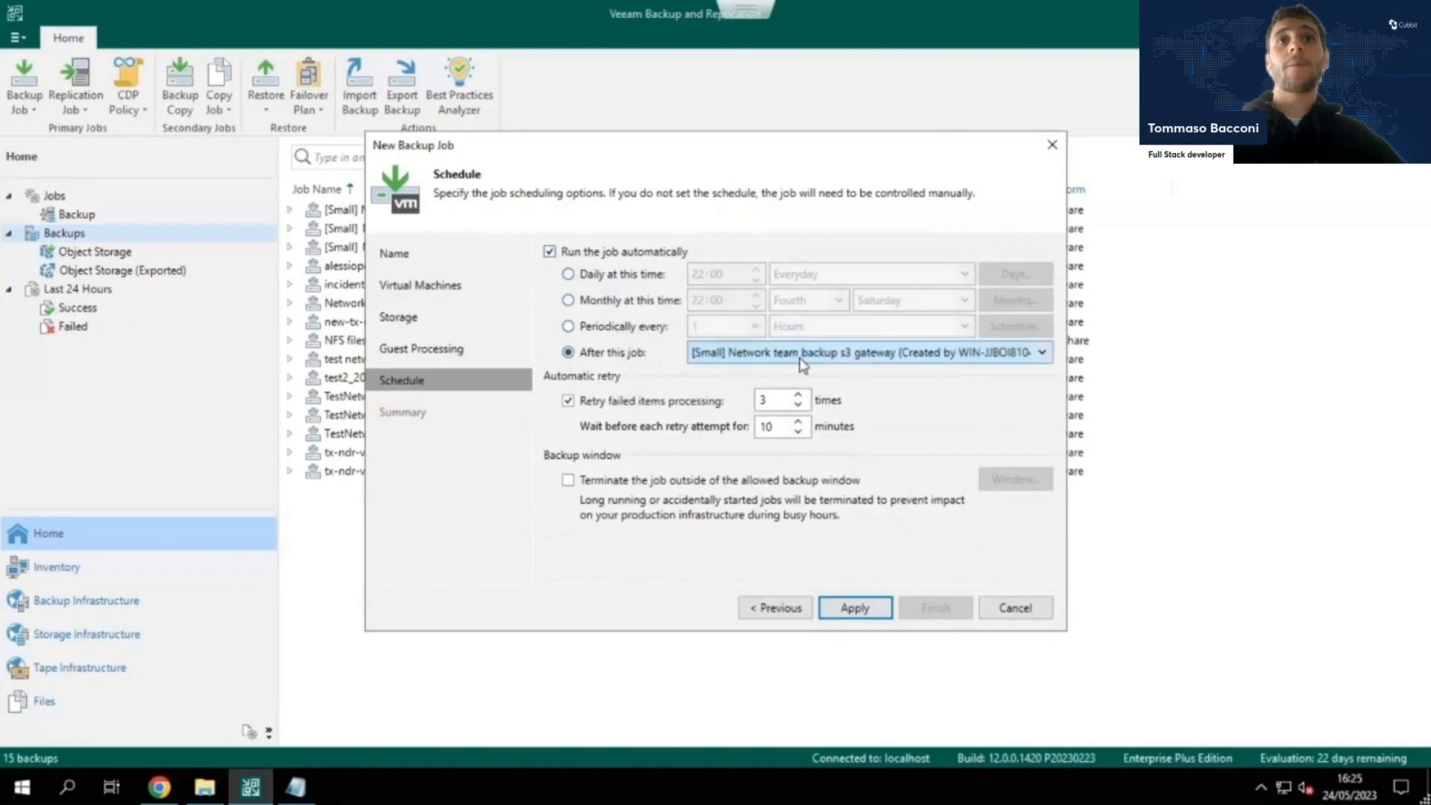
pyautogui.click(633, 328)
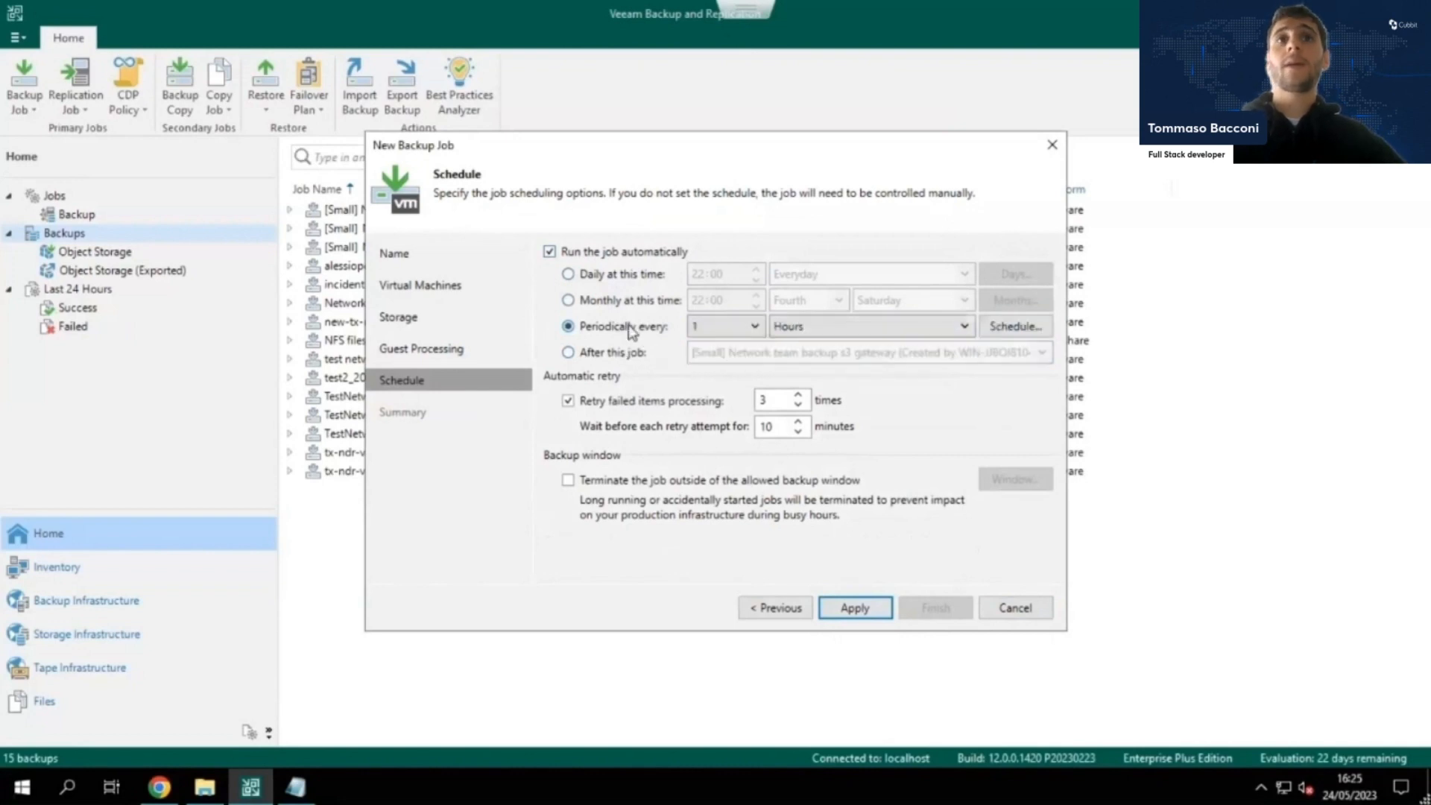
pyautogui.click(632, 303)
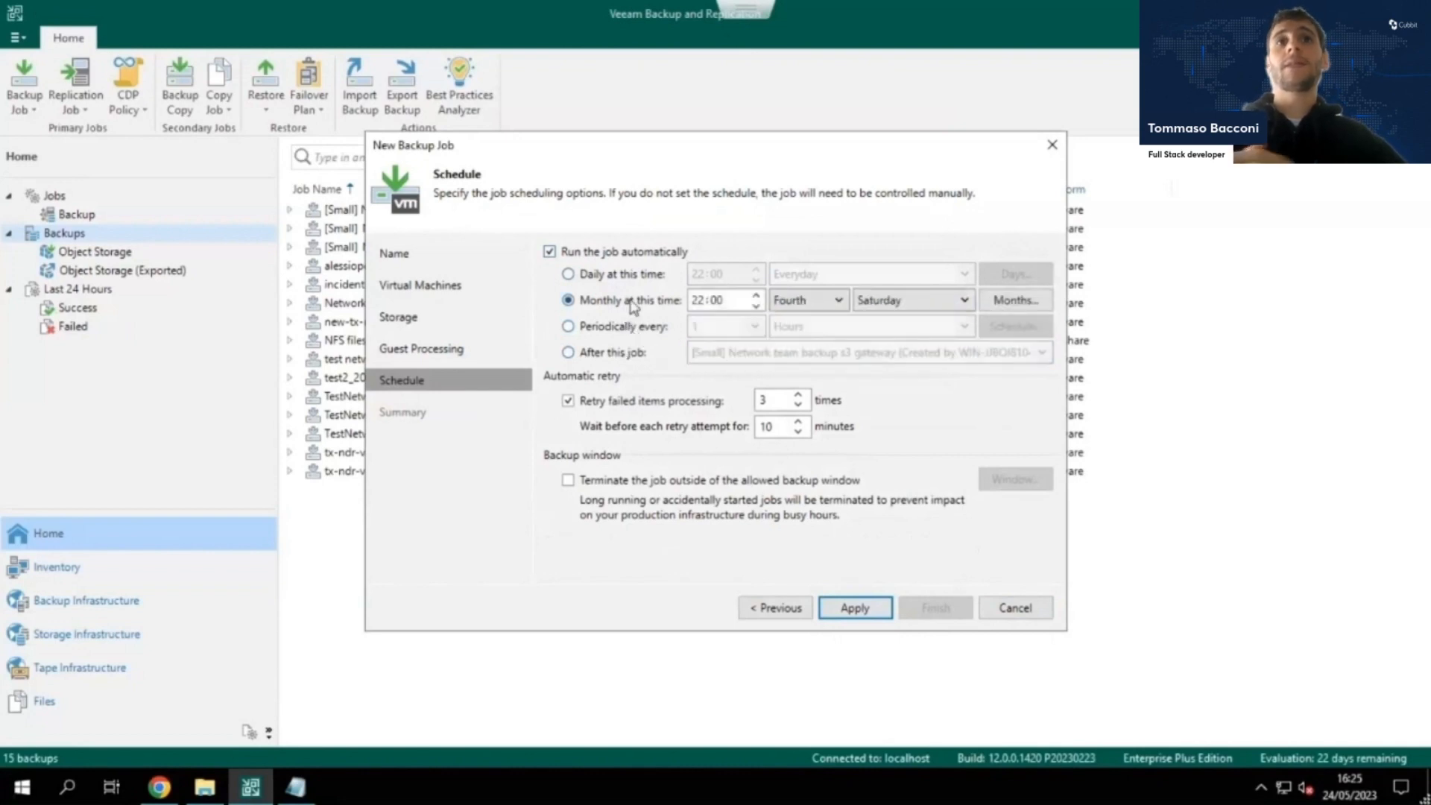
# Turn off automatic running for the backup job, apply the schedule and finish creating the job without running it immediately.
pyautogui.click(550, 252)
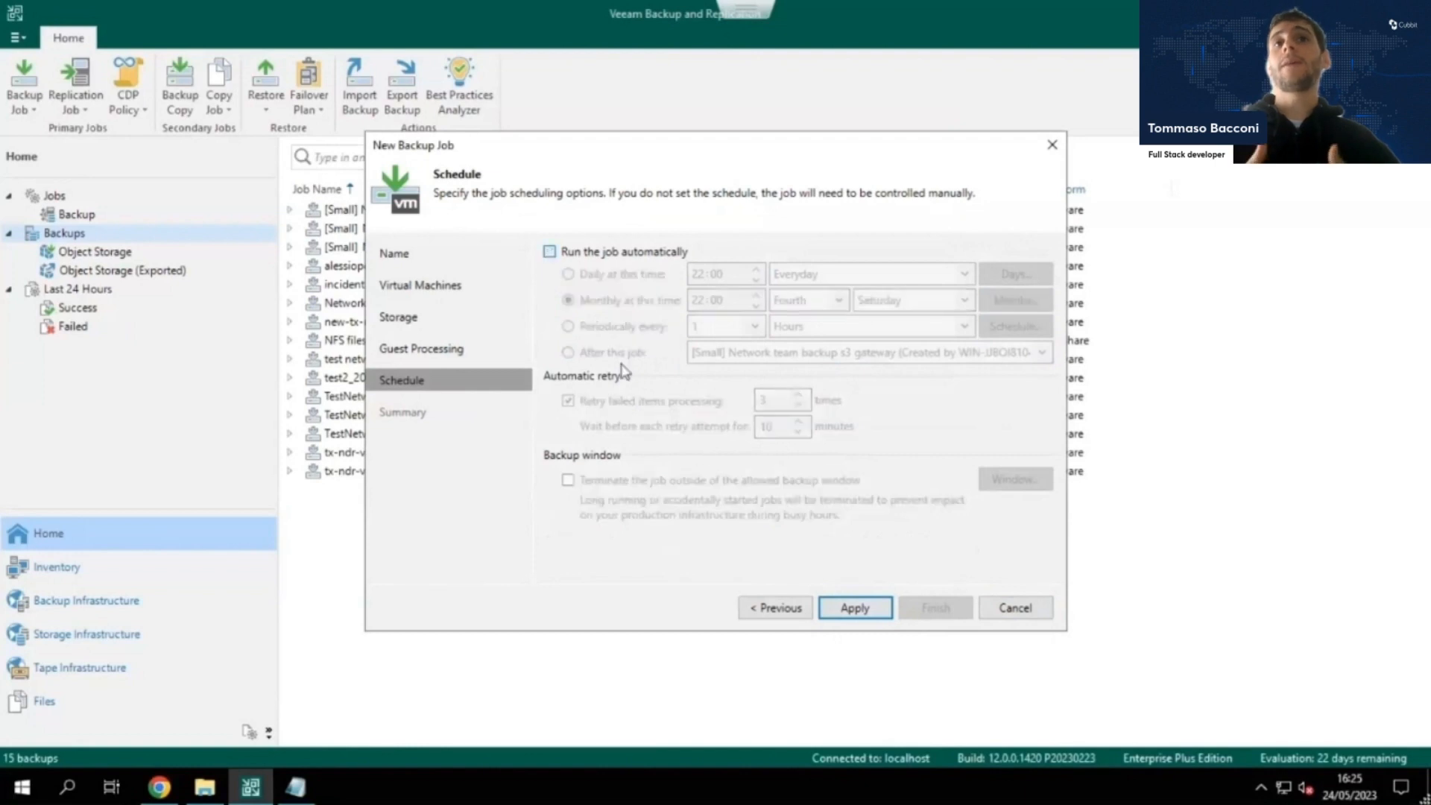
pyautogui.click(855, 609)
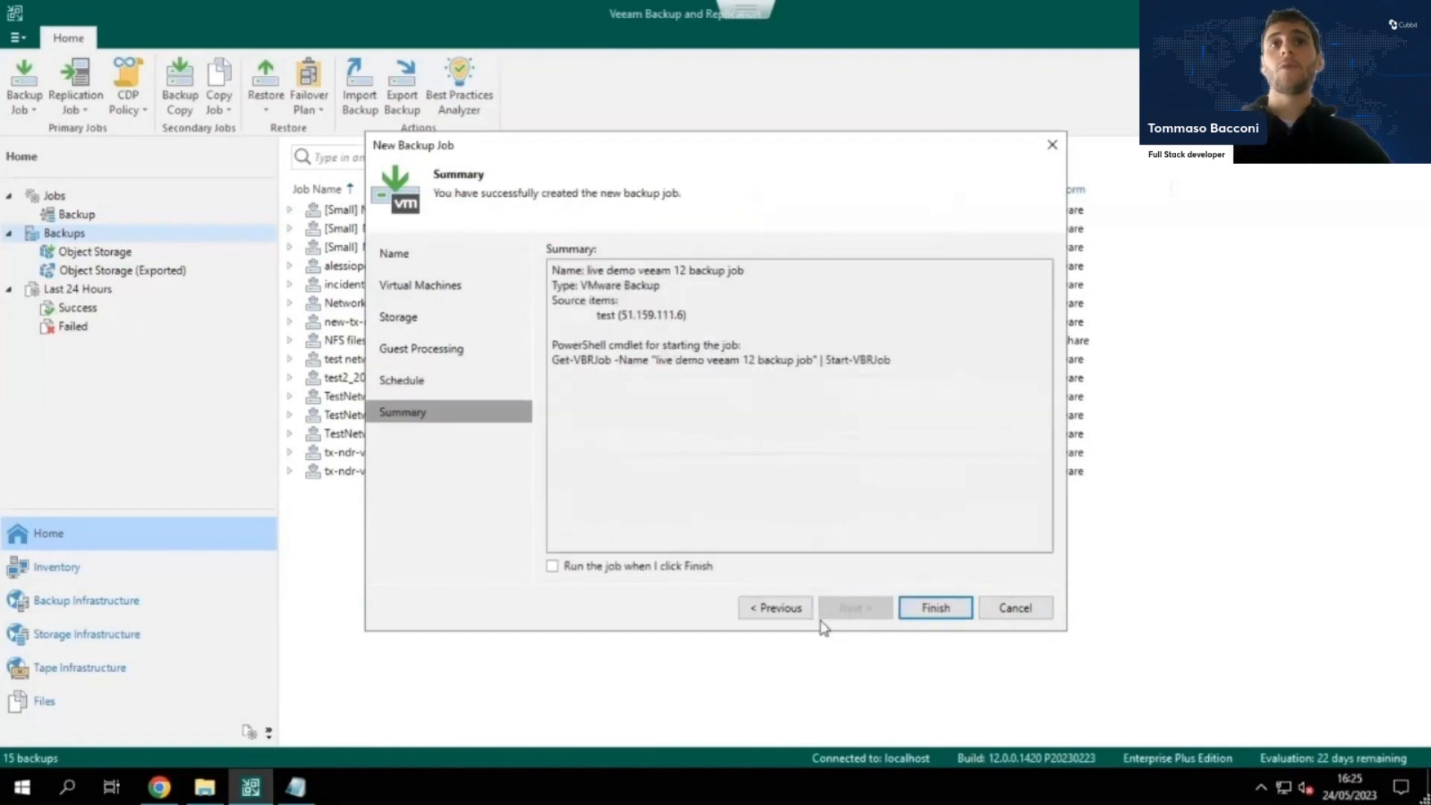
pyautogui.click(938, 608)
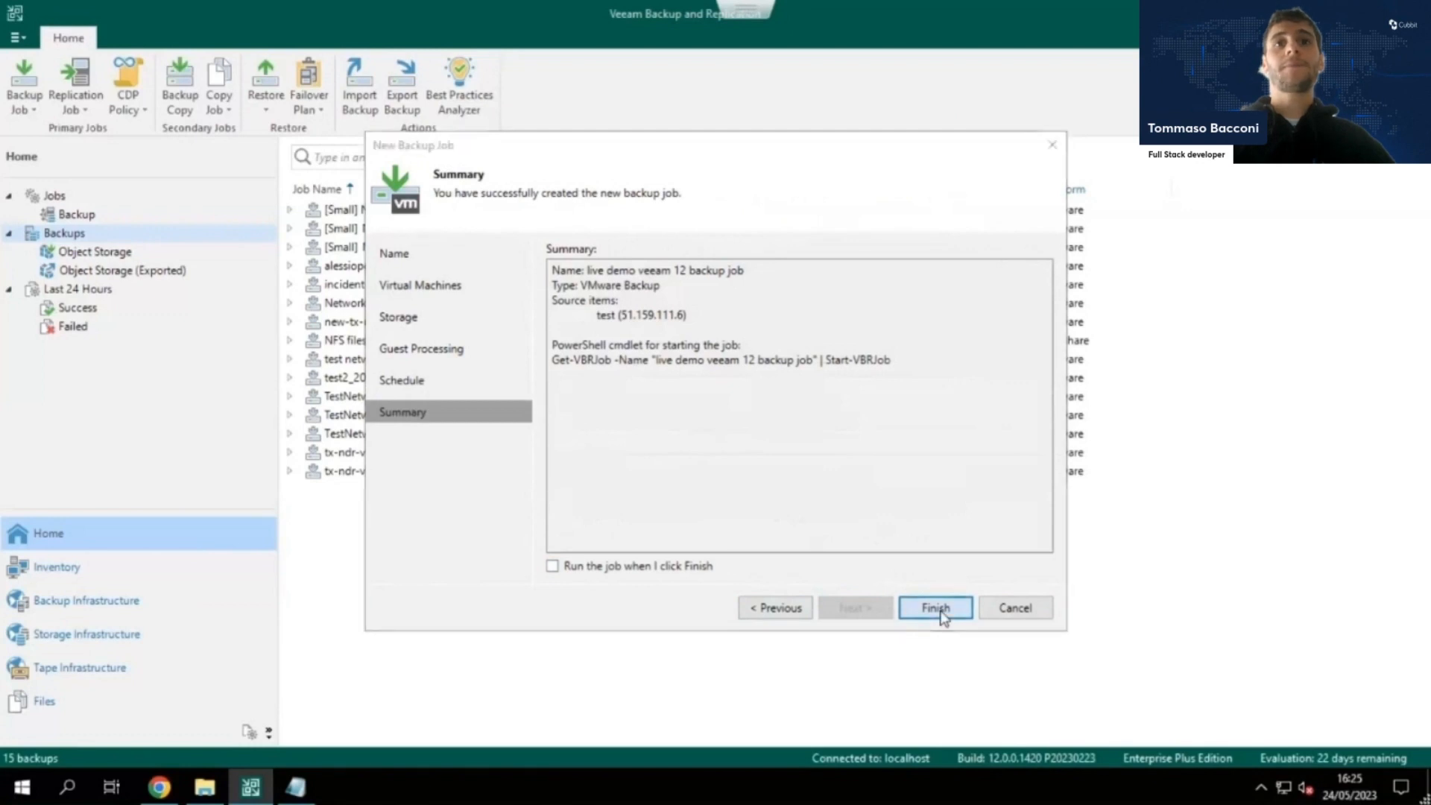
# Start the live demo veeam 12 backup job from the backup jobs list and review its run statistics.
pyautogui.click(77, 214)
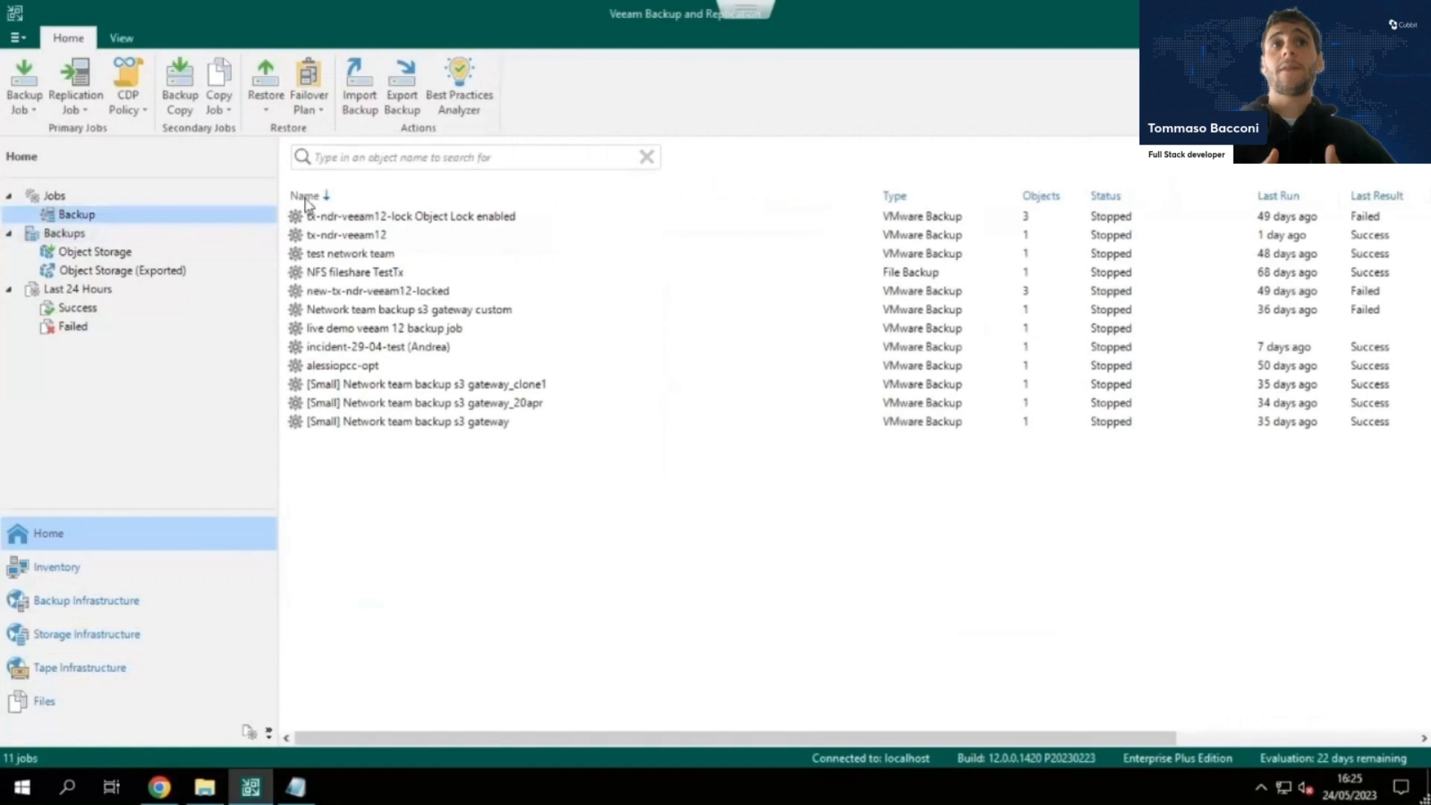
pyautogui.click(354, 330)
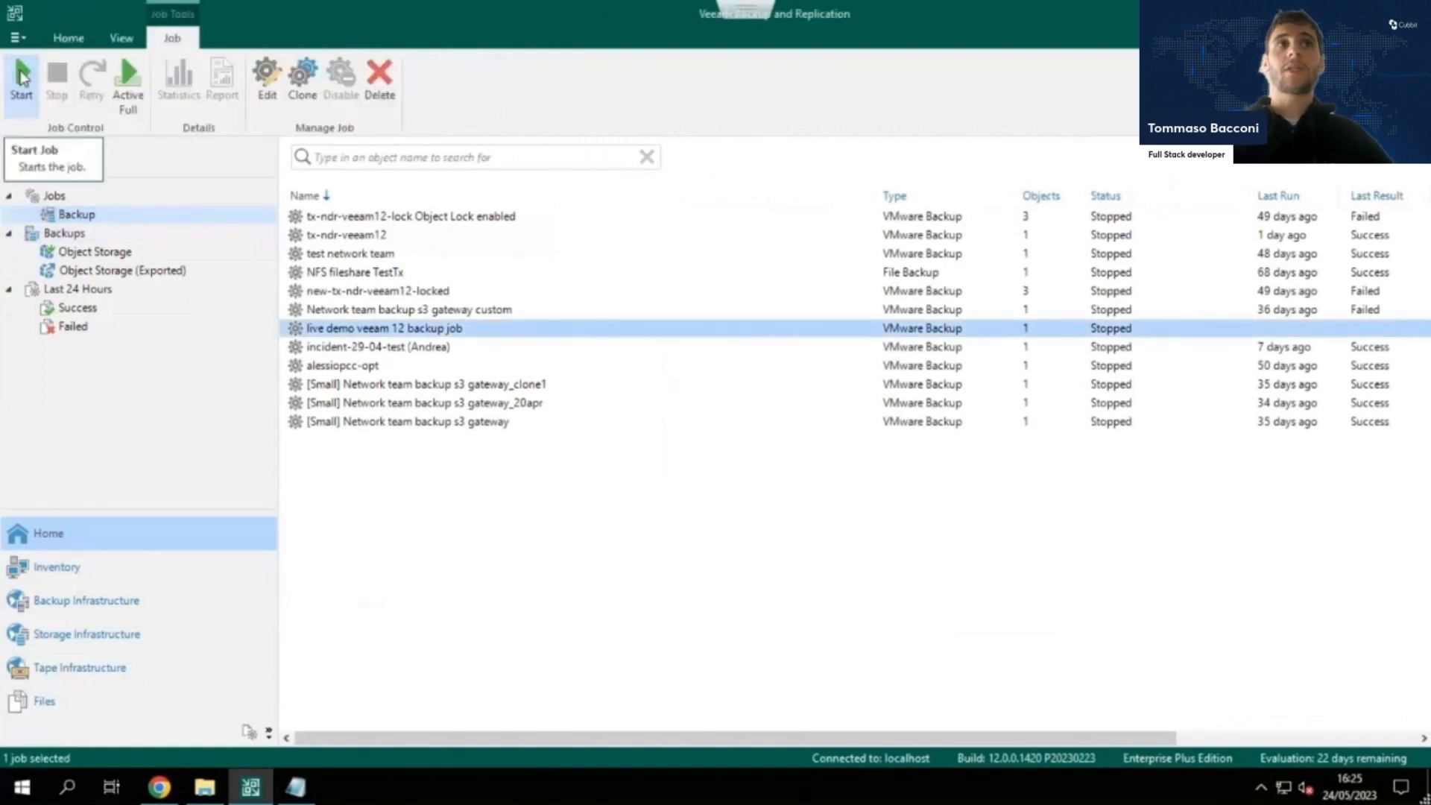
pyautogui.click(22, 78)
pyautogui.rightClick(373, 330)
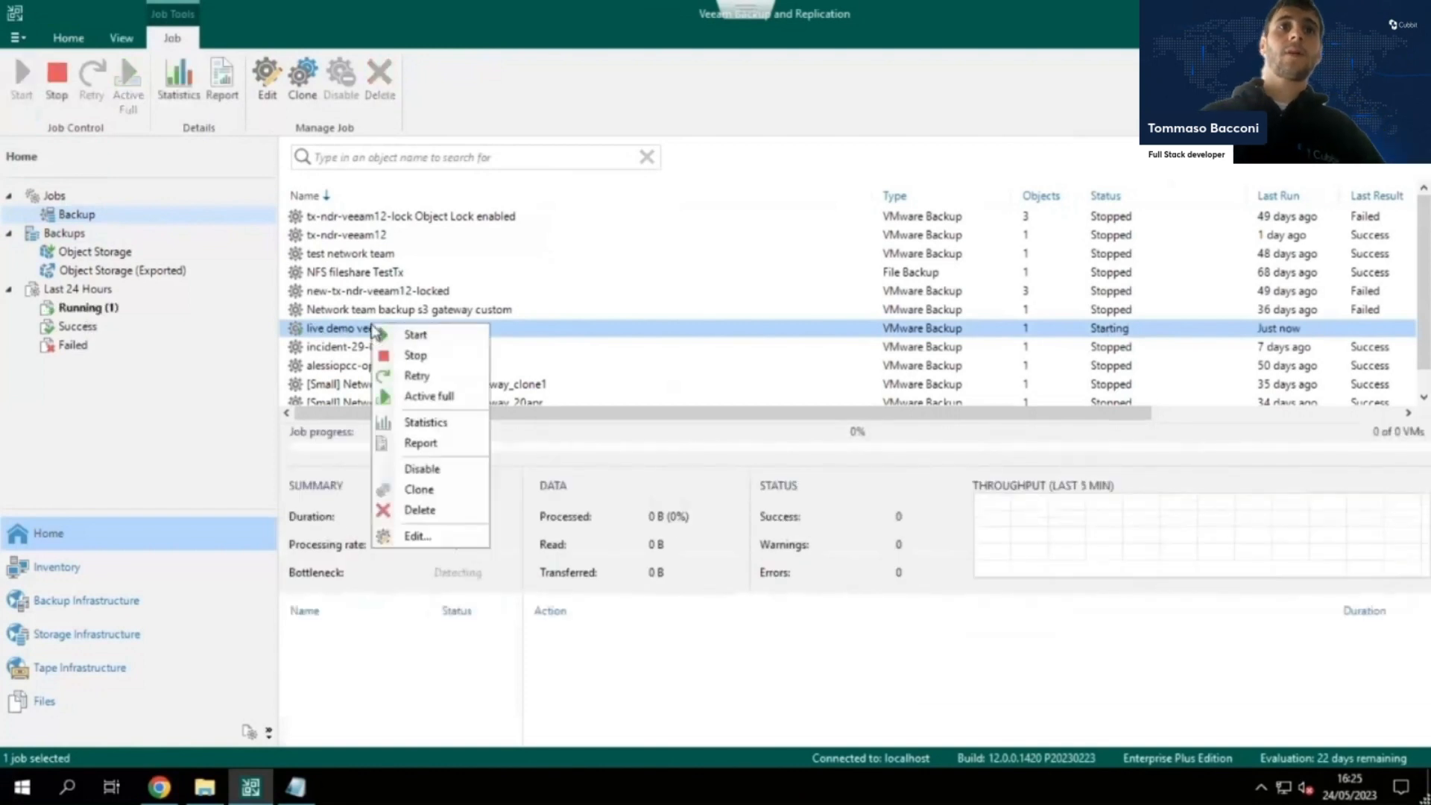
pyautogui.click(417, 427)
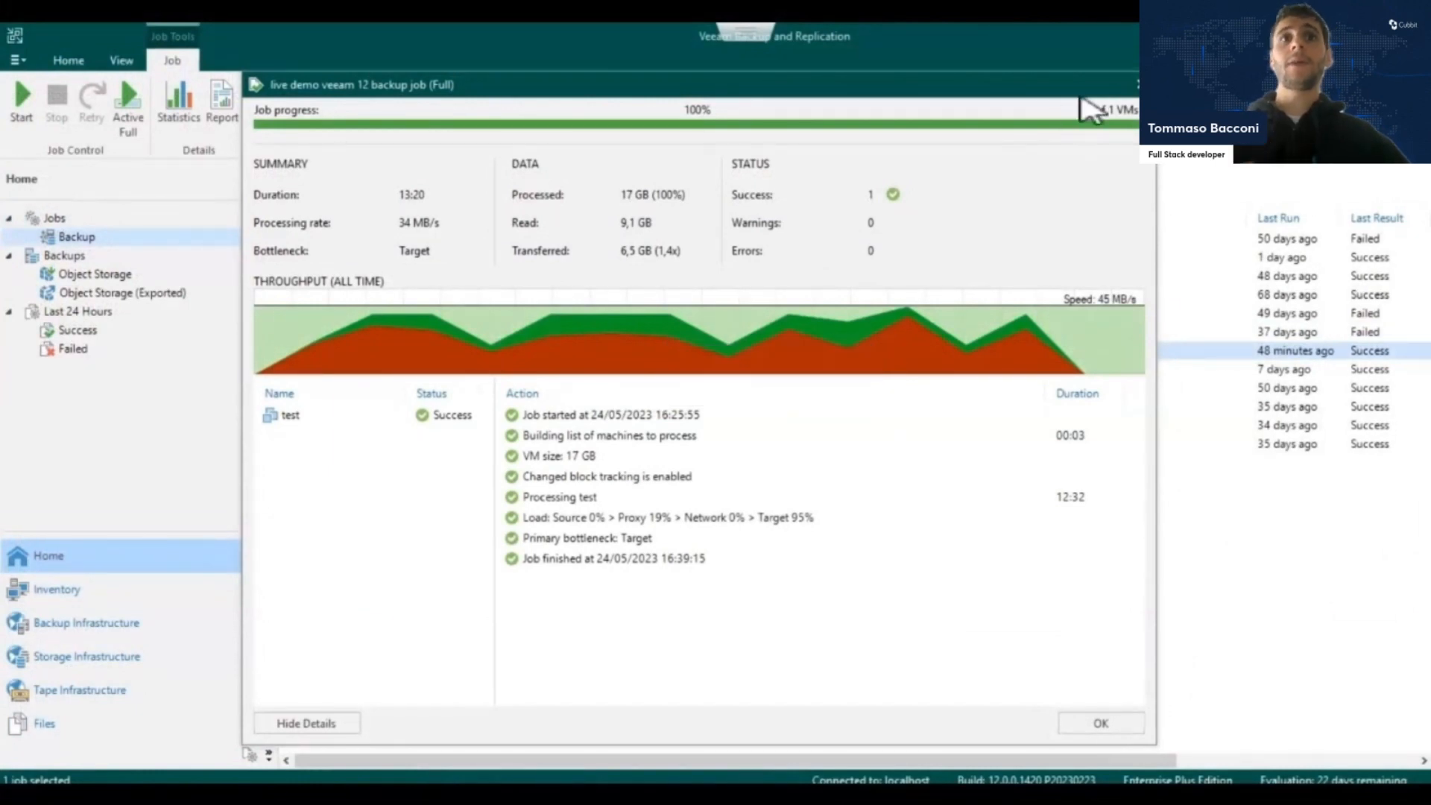
pyautogui.click(1138, 84)
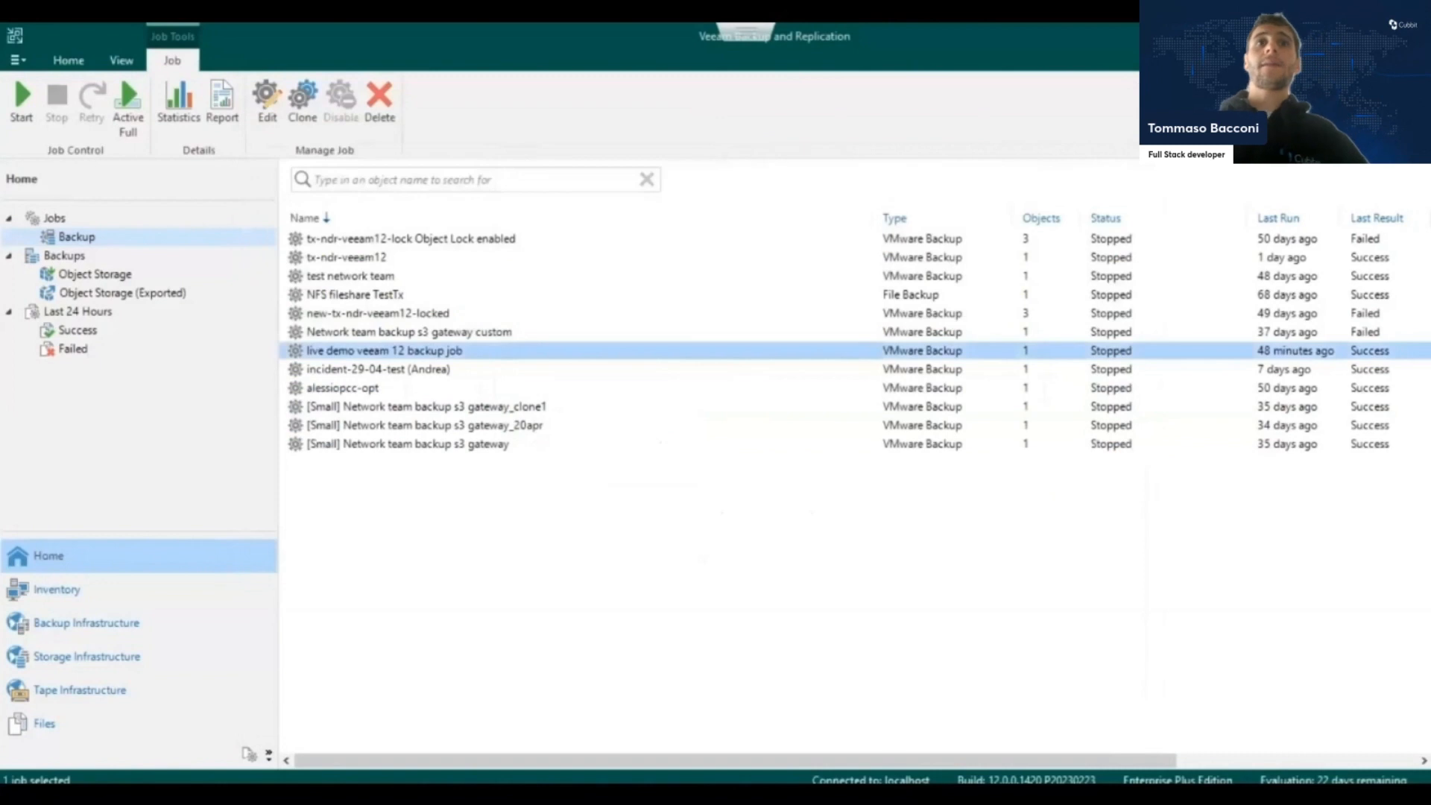
# Switch to the Cubbit console and browse the live-demo-veeam-12 bucket through Veeam/Backup/backup-vm/Clients and CloudStg/Data to a stored backup object.
pyautogui.click(350, 43)
pyautogui.click(437, 252)
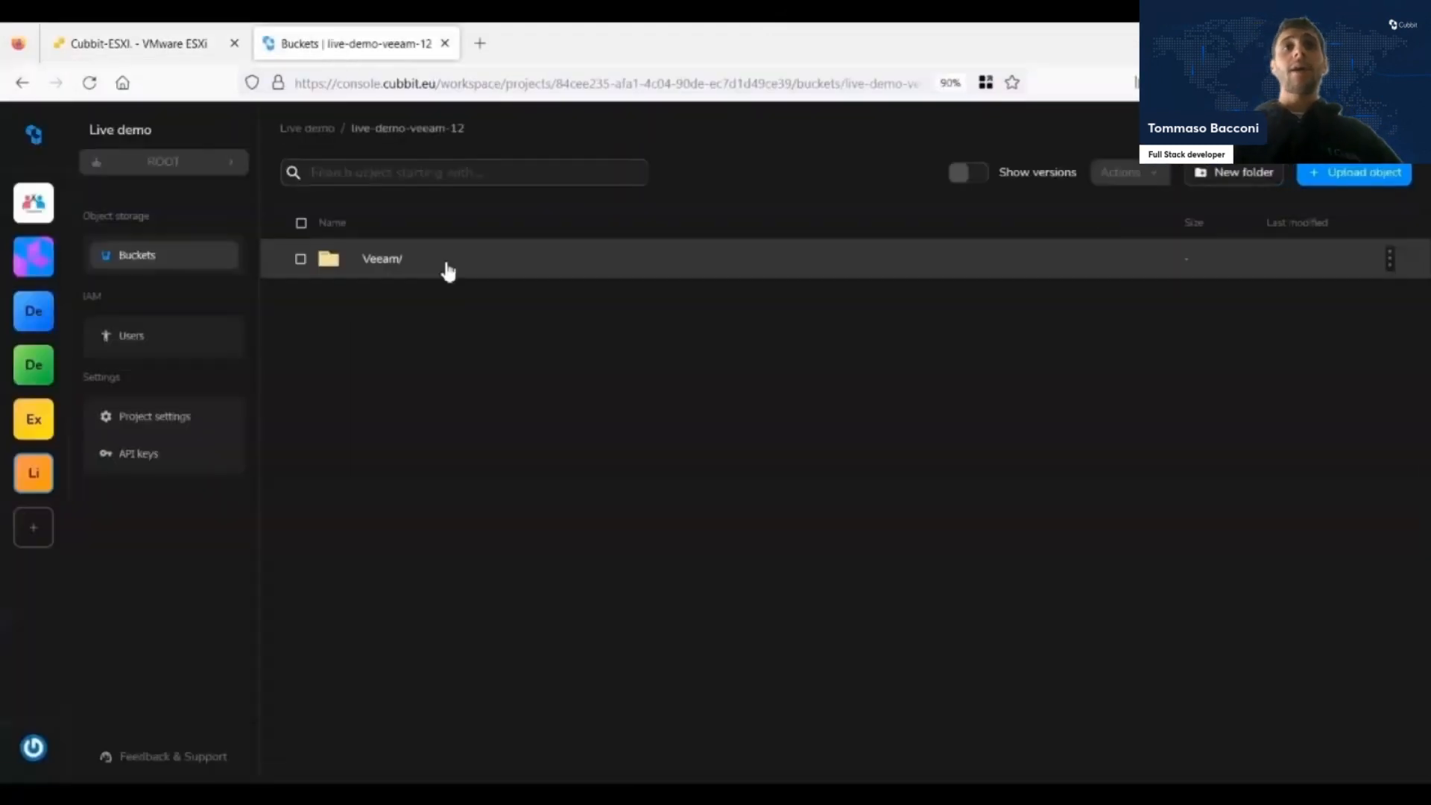
pyautogui.click(444, 270)
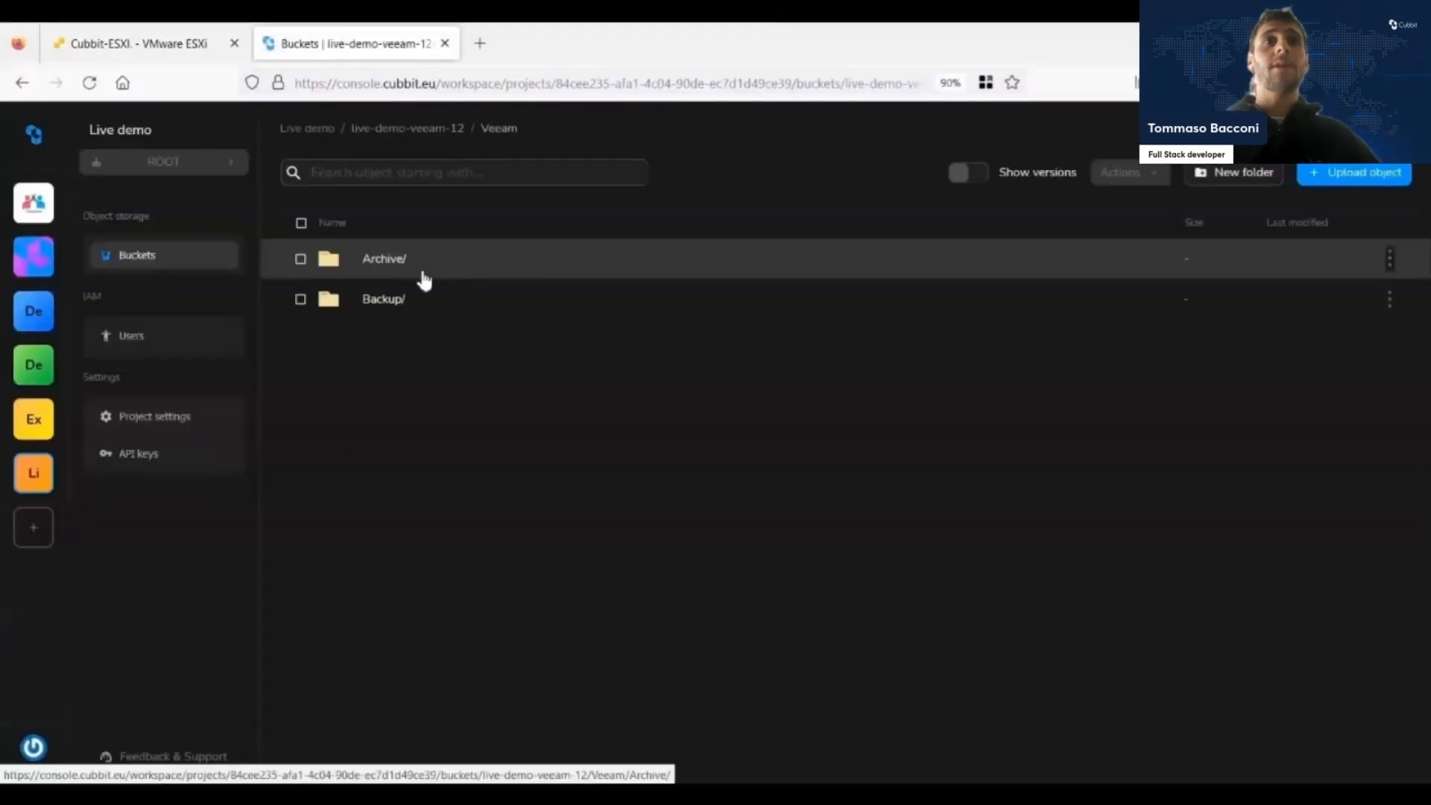
pyautogui.click(414, 295)
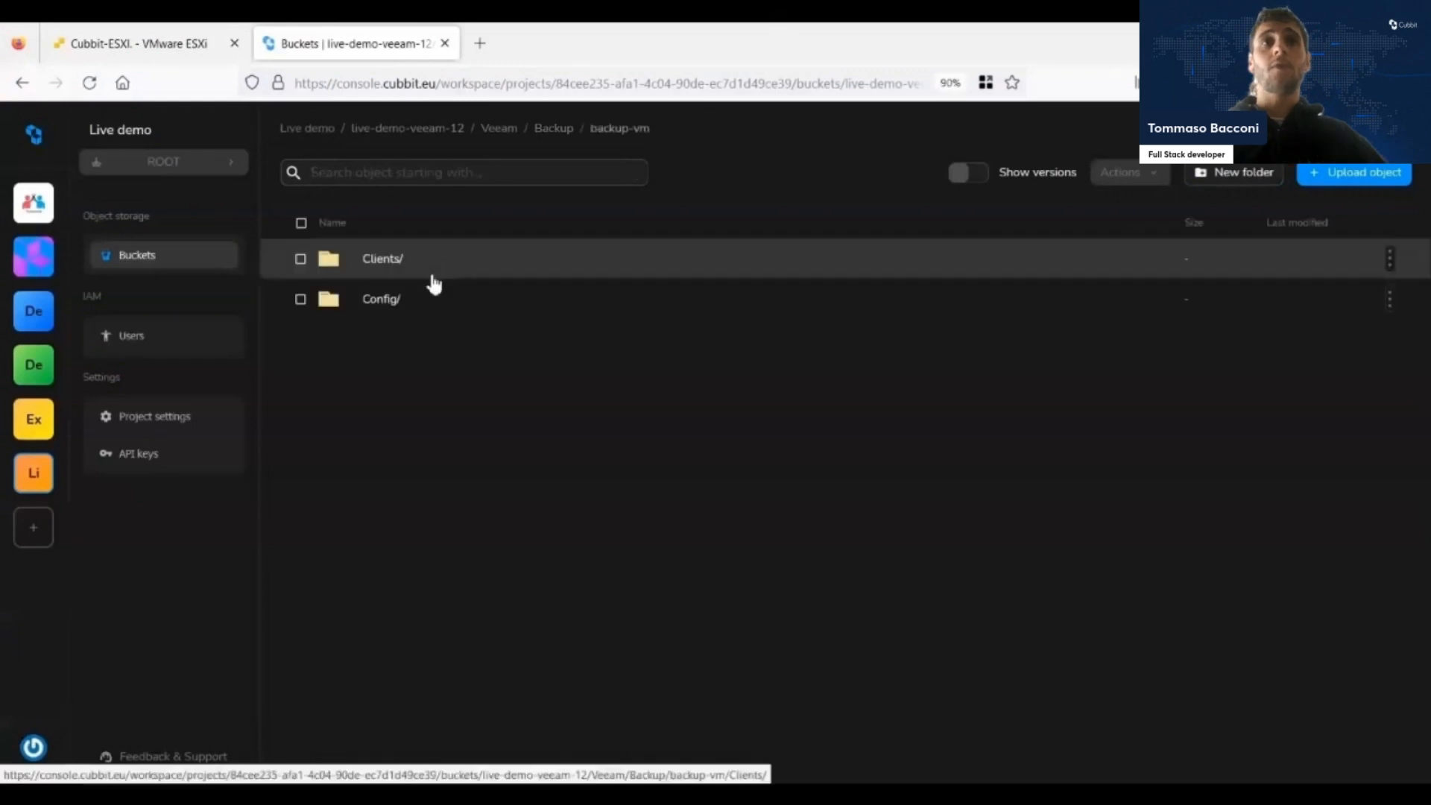
pyautogui.click(449, 271)
pyautogui.click(482, 250)
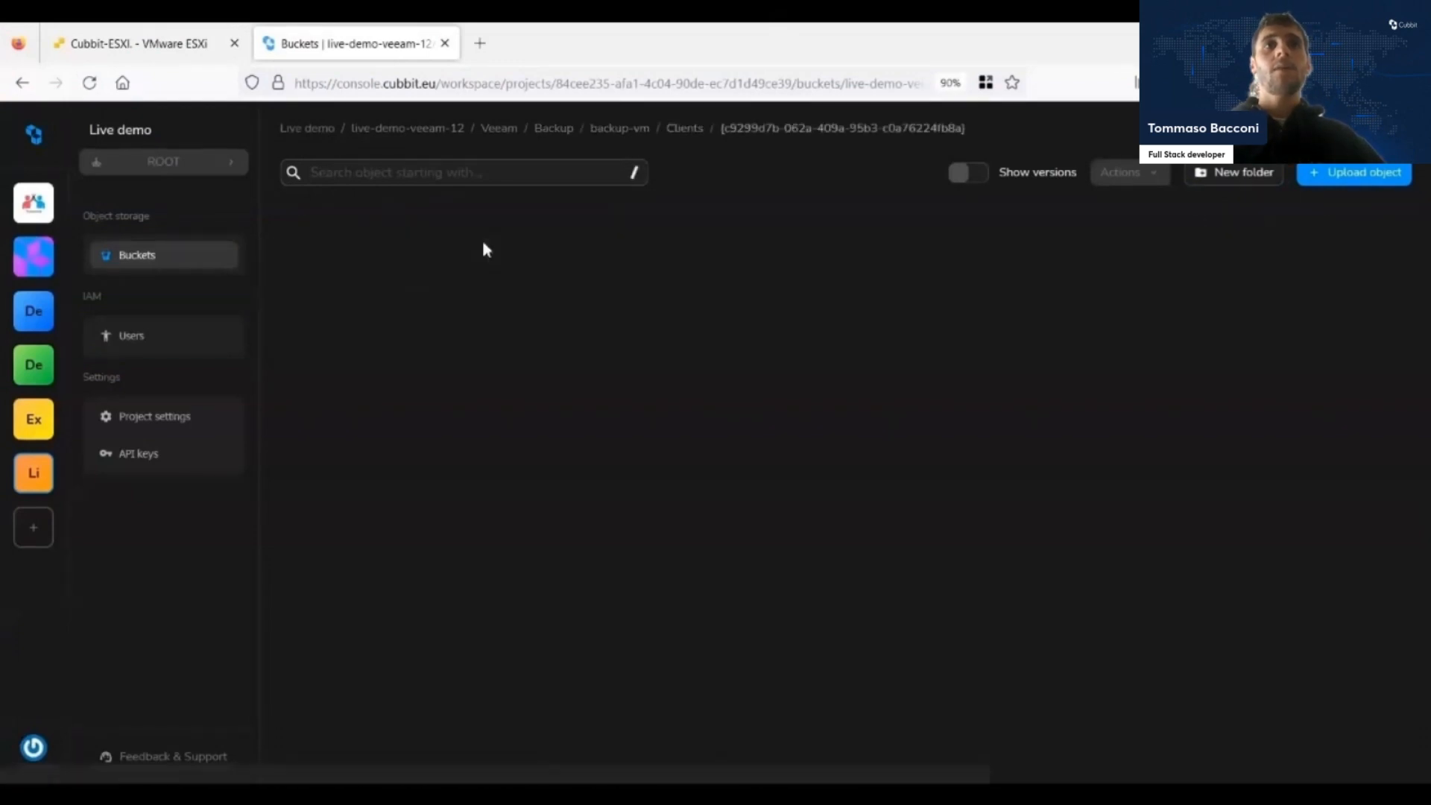
pyautogui.click(544, 258)
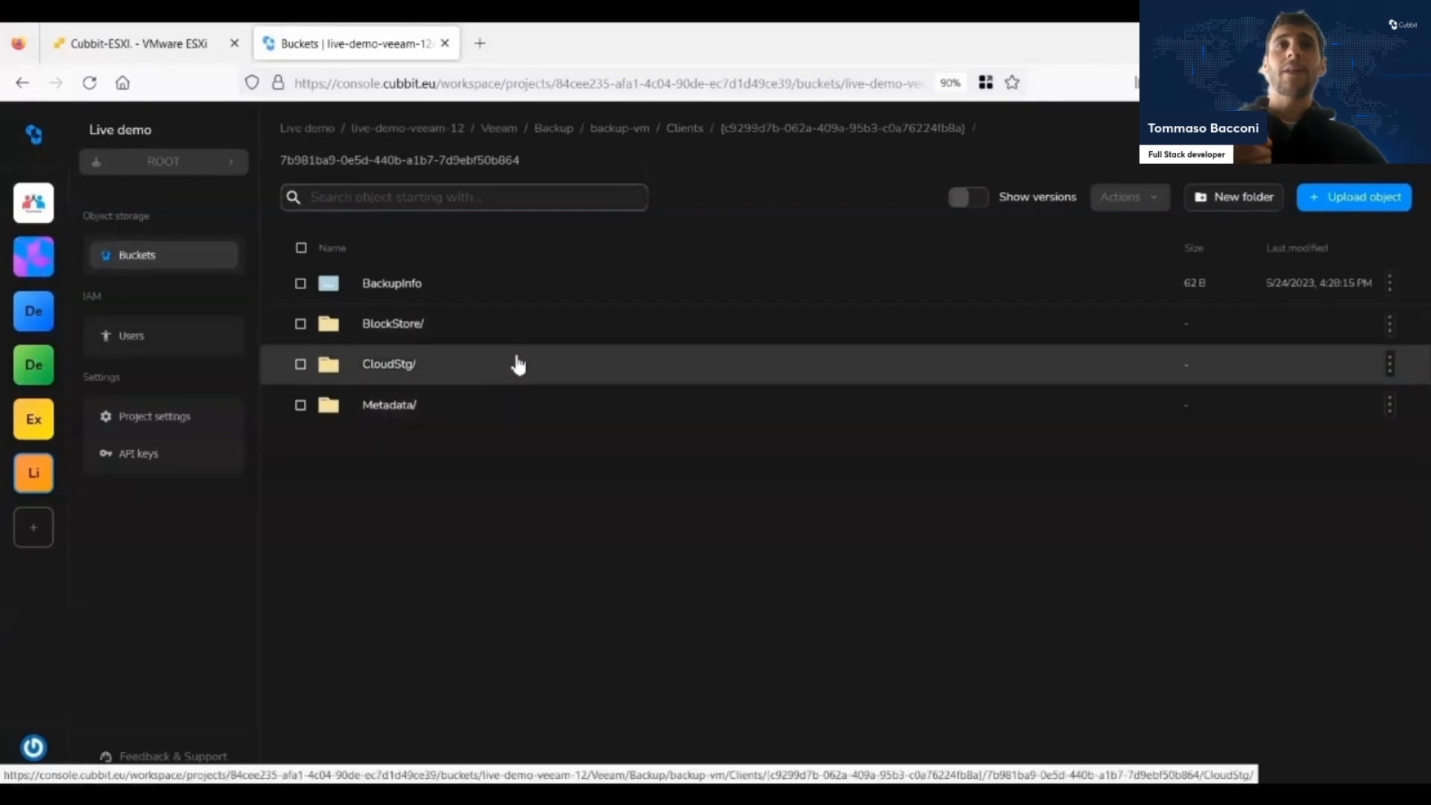
pyautogui.click(518, 364)
pyautogui.click(517, 286)
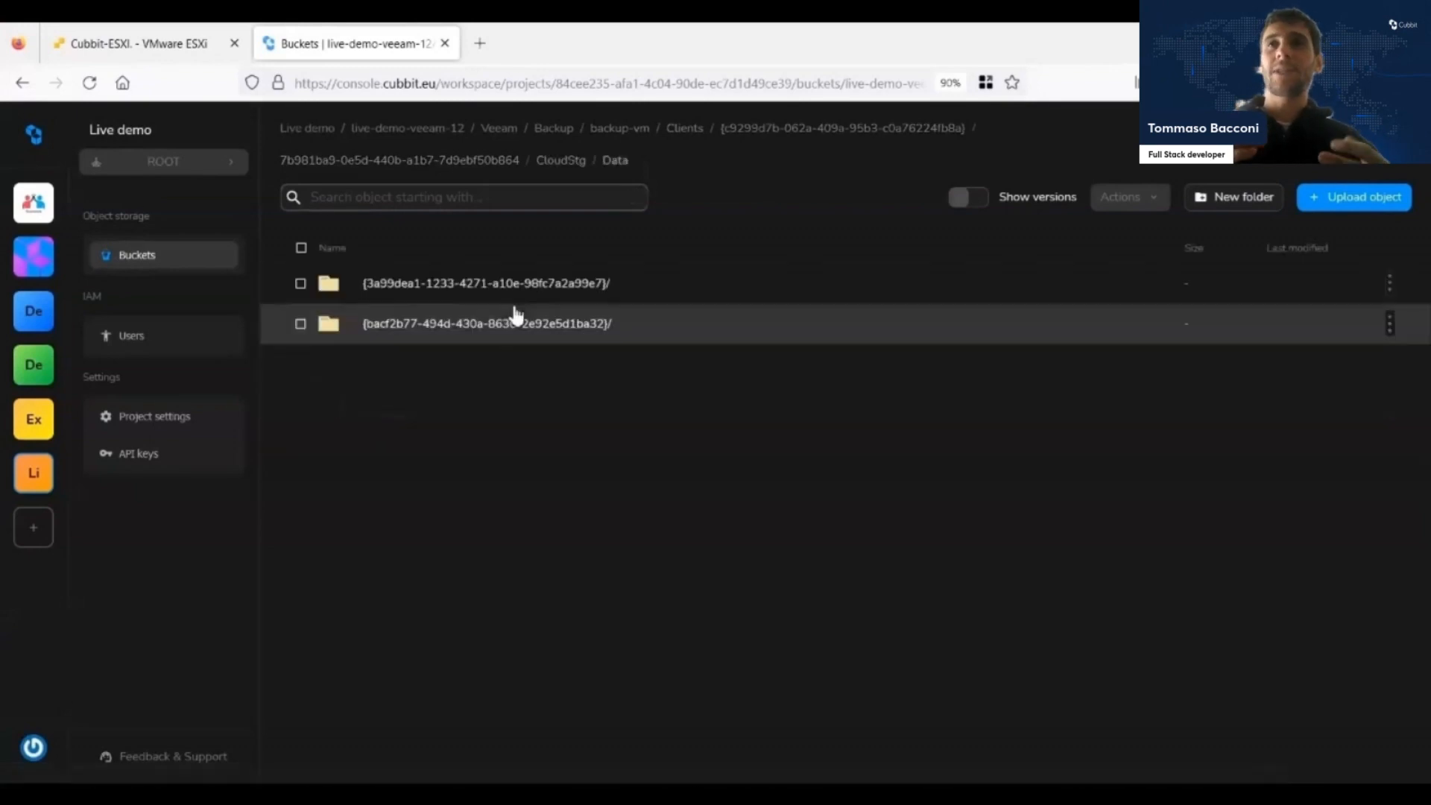
pyautogui.click(514, 321)
pyautogui.click(480, 566)
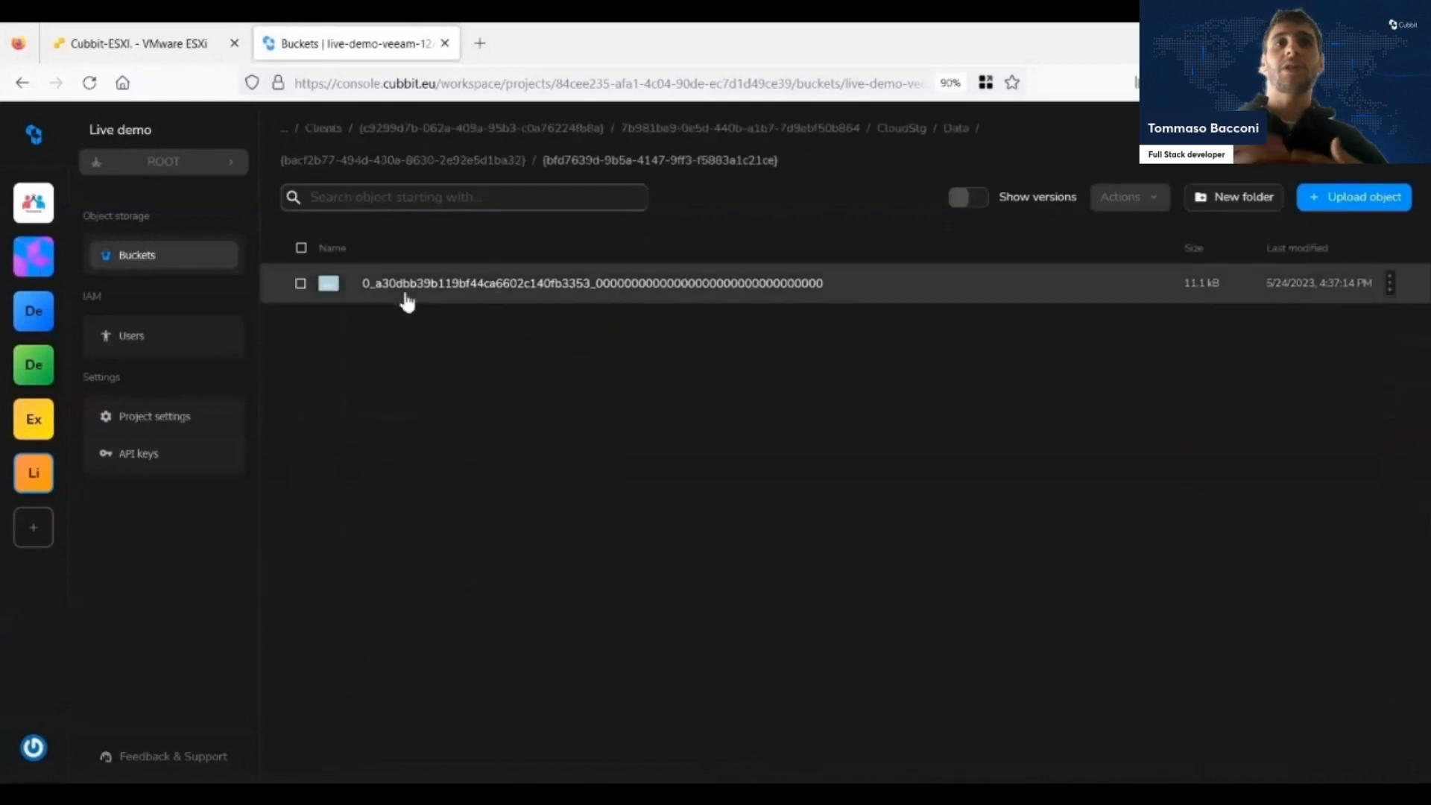
# Examine the backup object's Object Lock legal hold, retention and retain-until date settings, then return to its folder.
pyautogui.click(550, 296)
pyautogui.scroll(-5, 639, 422)
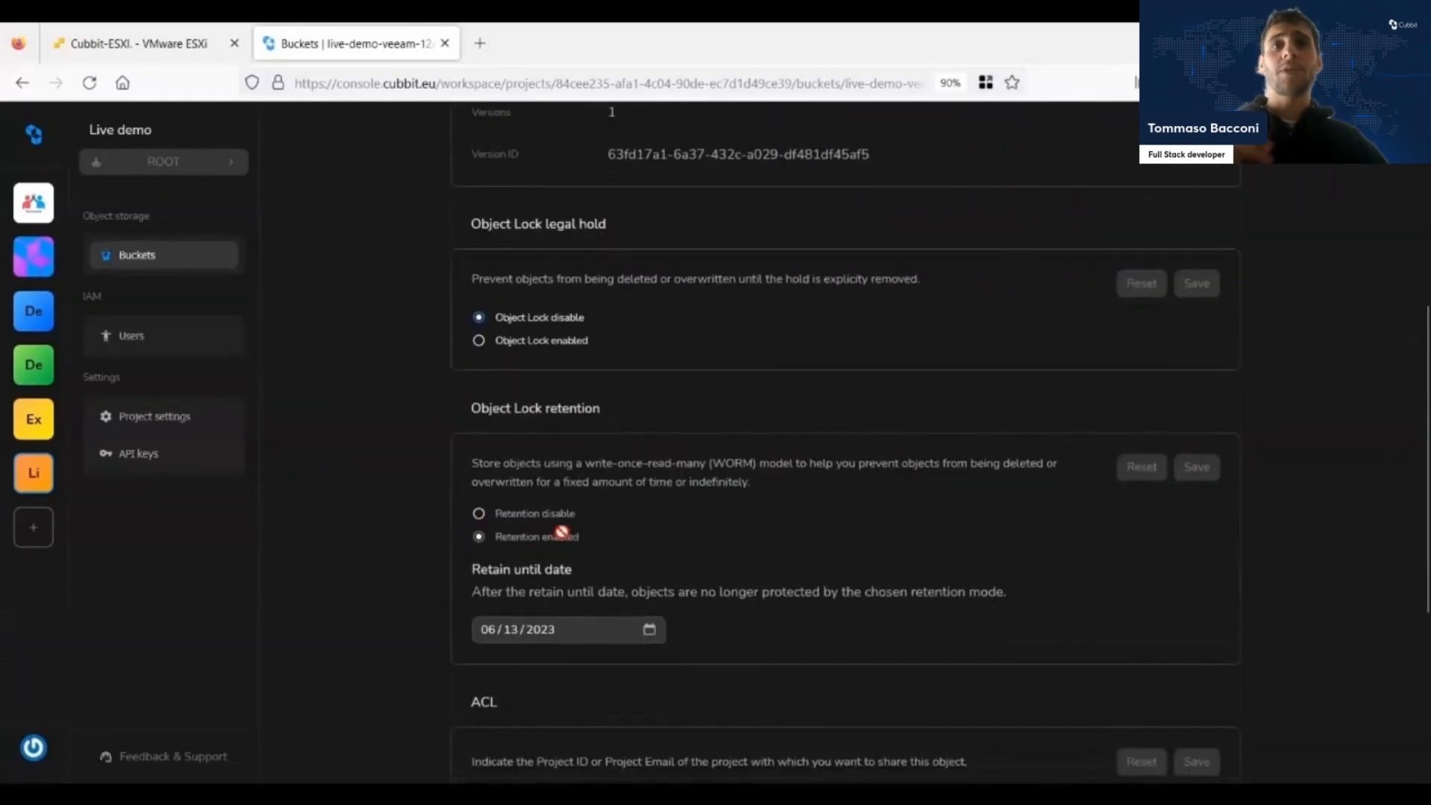
pyautogui.scroll(-1, 562, 532)
pyautogui.click(648, 609)
pyautogui.click(659, 601)
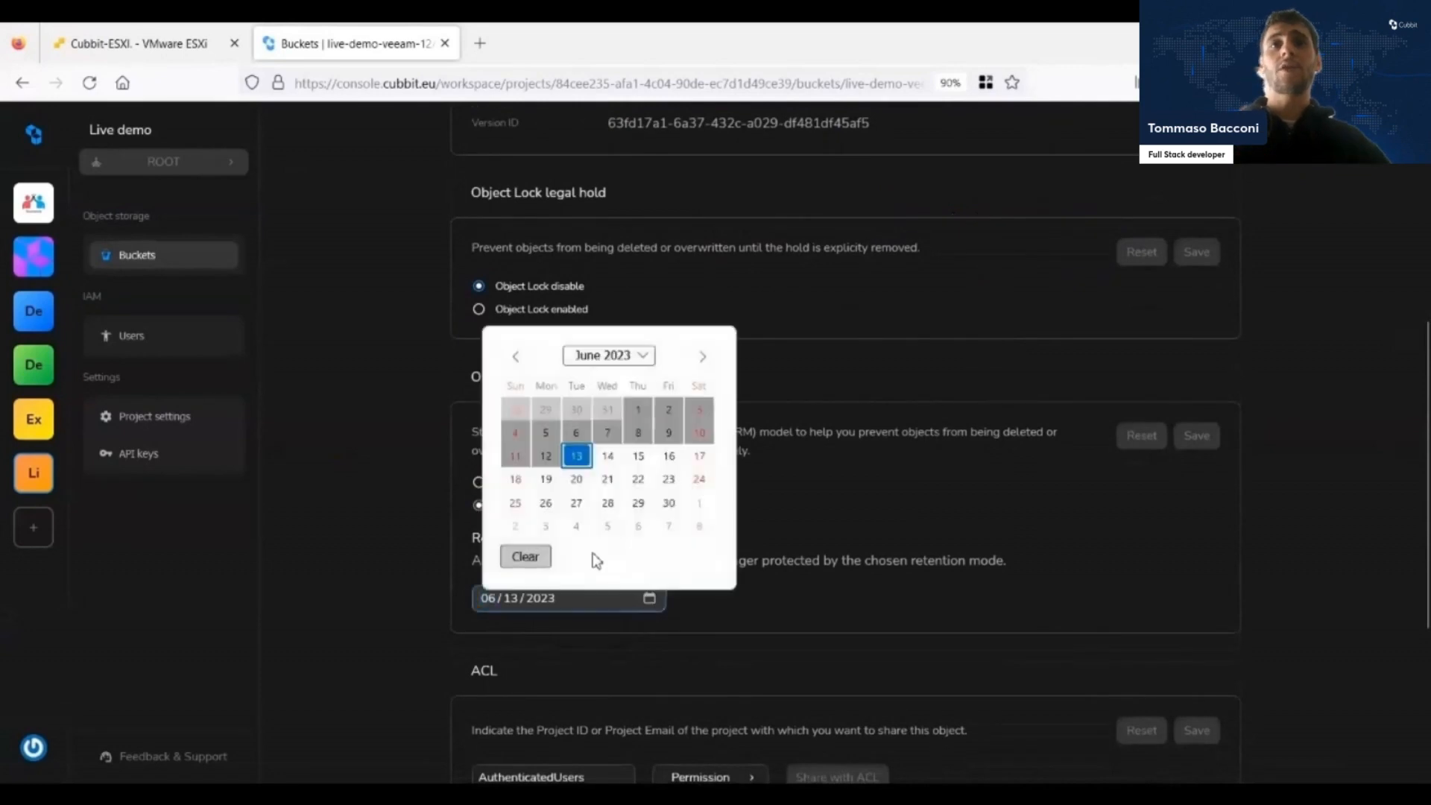
pyautogui.click(820, 325)
pyautogui.scroll(-2, 655, 411)
pyautogui.scroll(8, 655, 403)
pyautogui.click(22, 84)
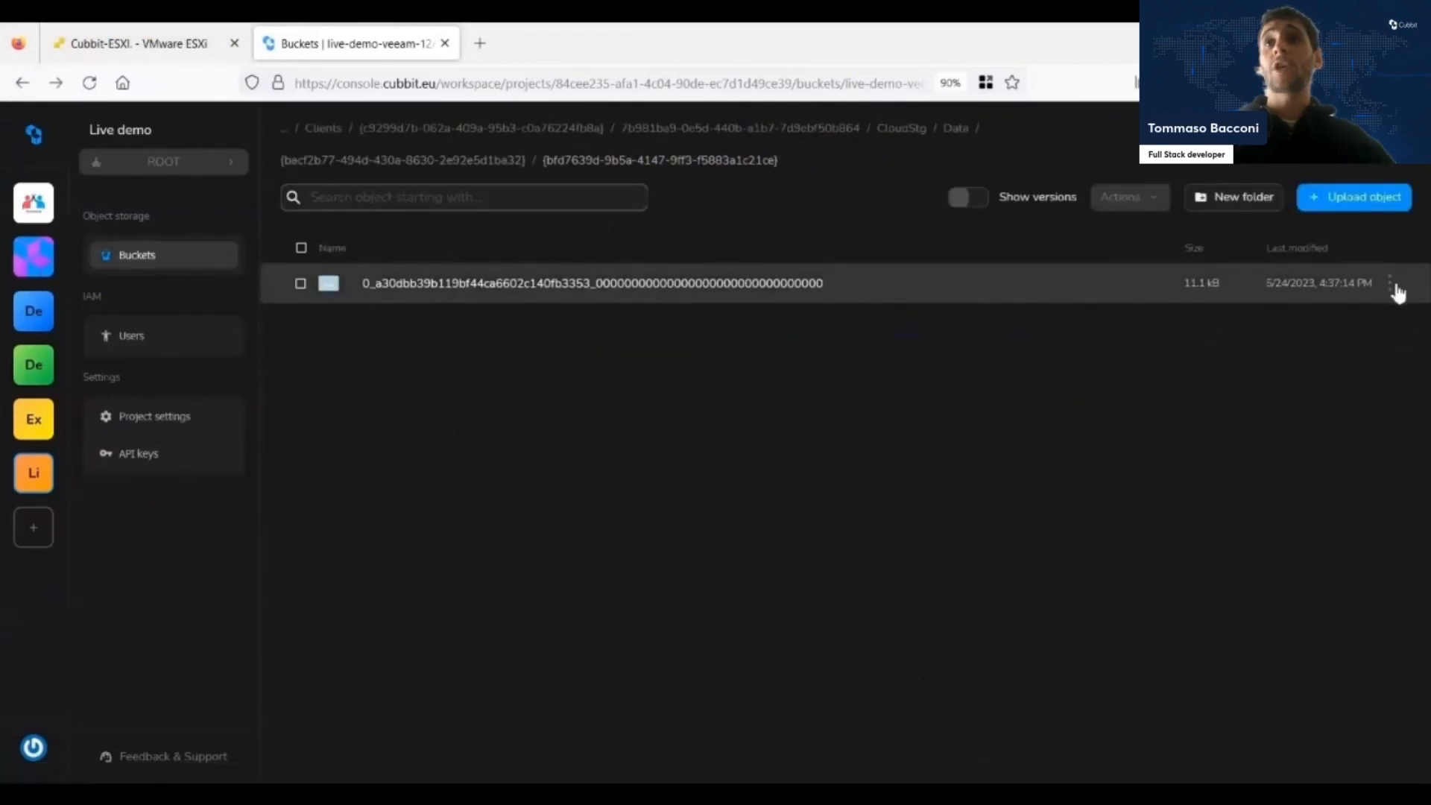
# Delete the backup object from its folder in the bucket and confirm the deletion.
pyautogui.click(1394, 287)
pyautogui.click(1277, 519)
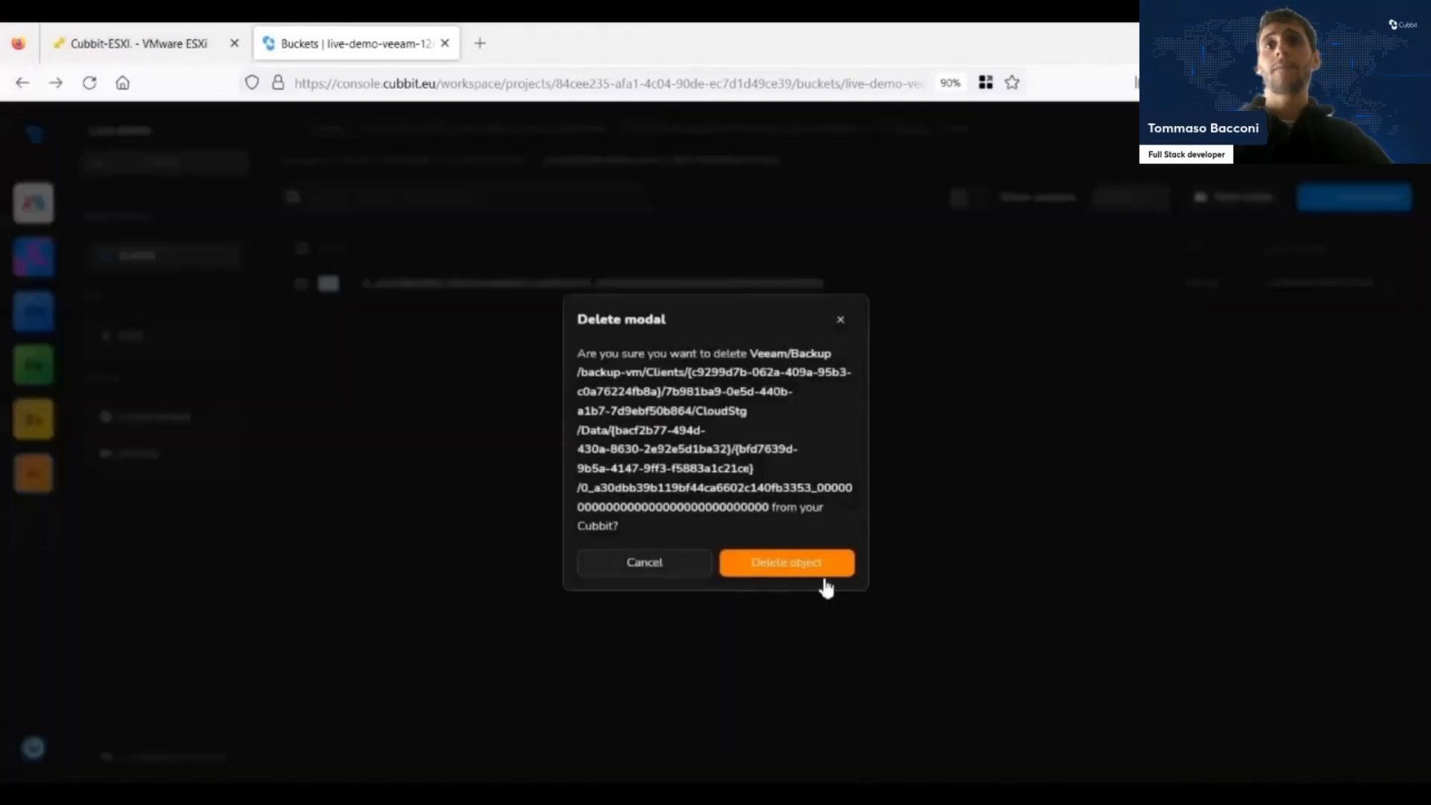
pyautogui.click(787, 565)
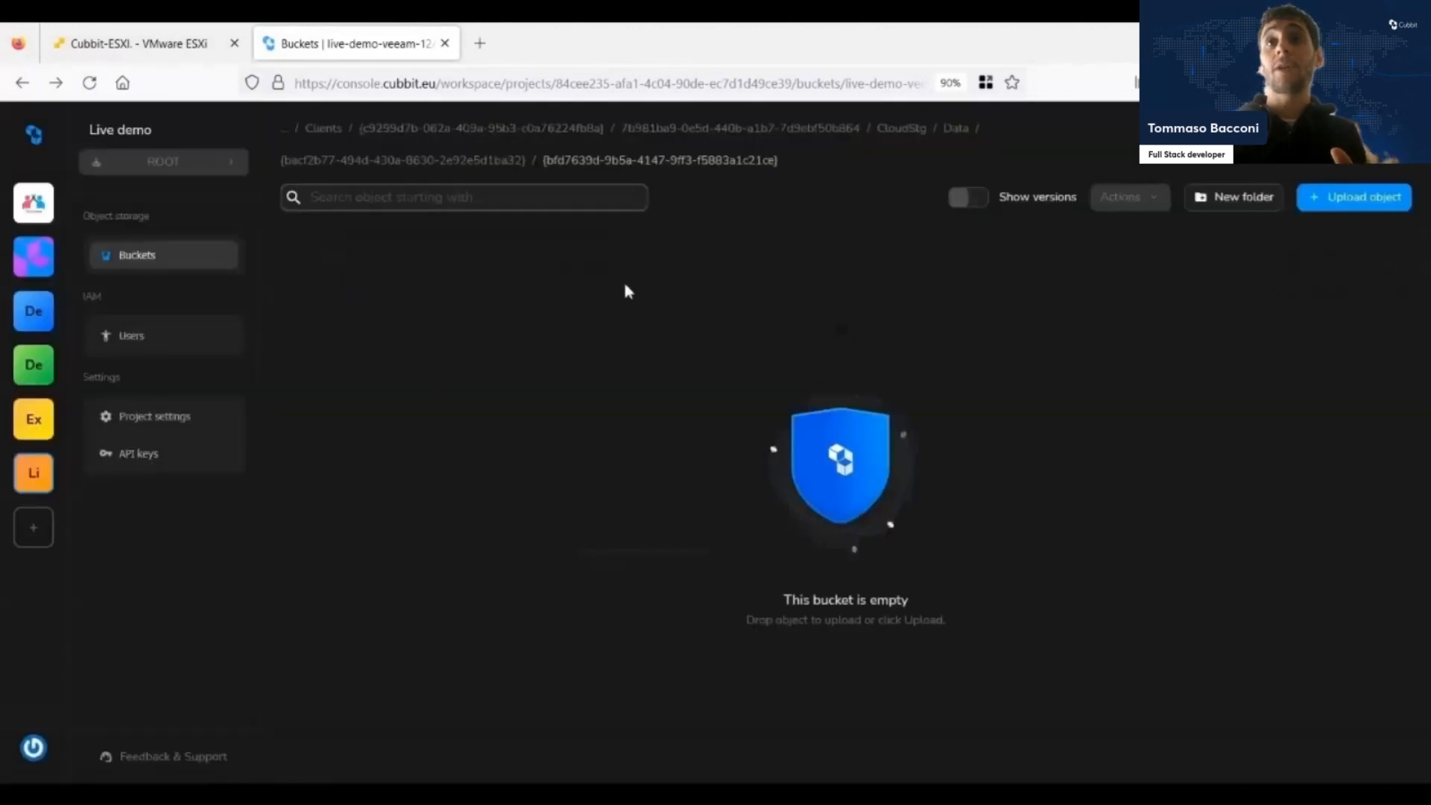
# Show object versions and try to permanently delete the original 11.1 kB version, confirming with "permanently delete".
pyautogui.click(972, 206)
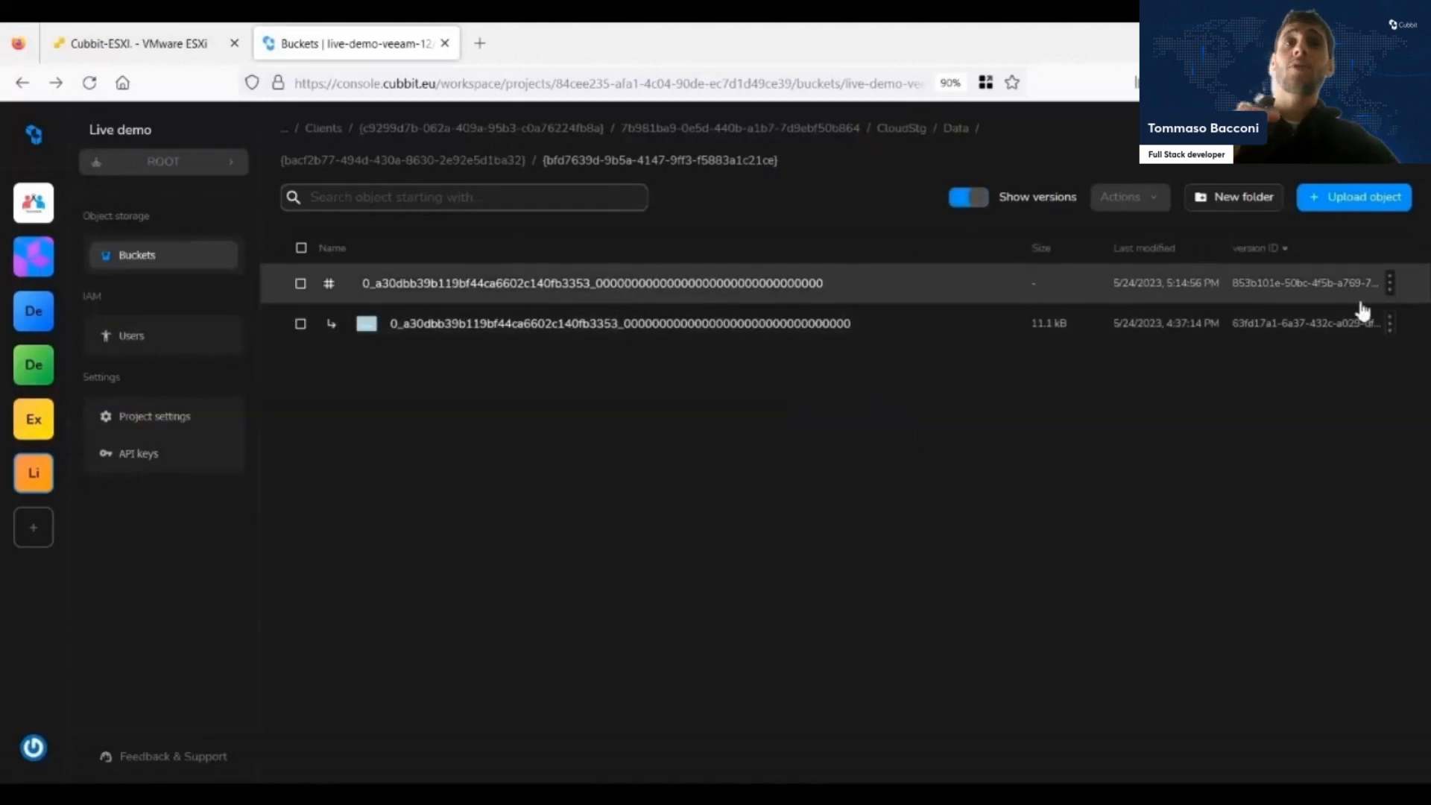
pyautogui.click(1389, 322)
pyautogui.click(1278, 534)
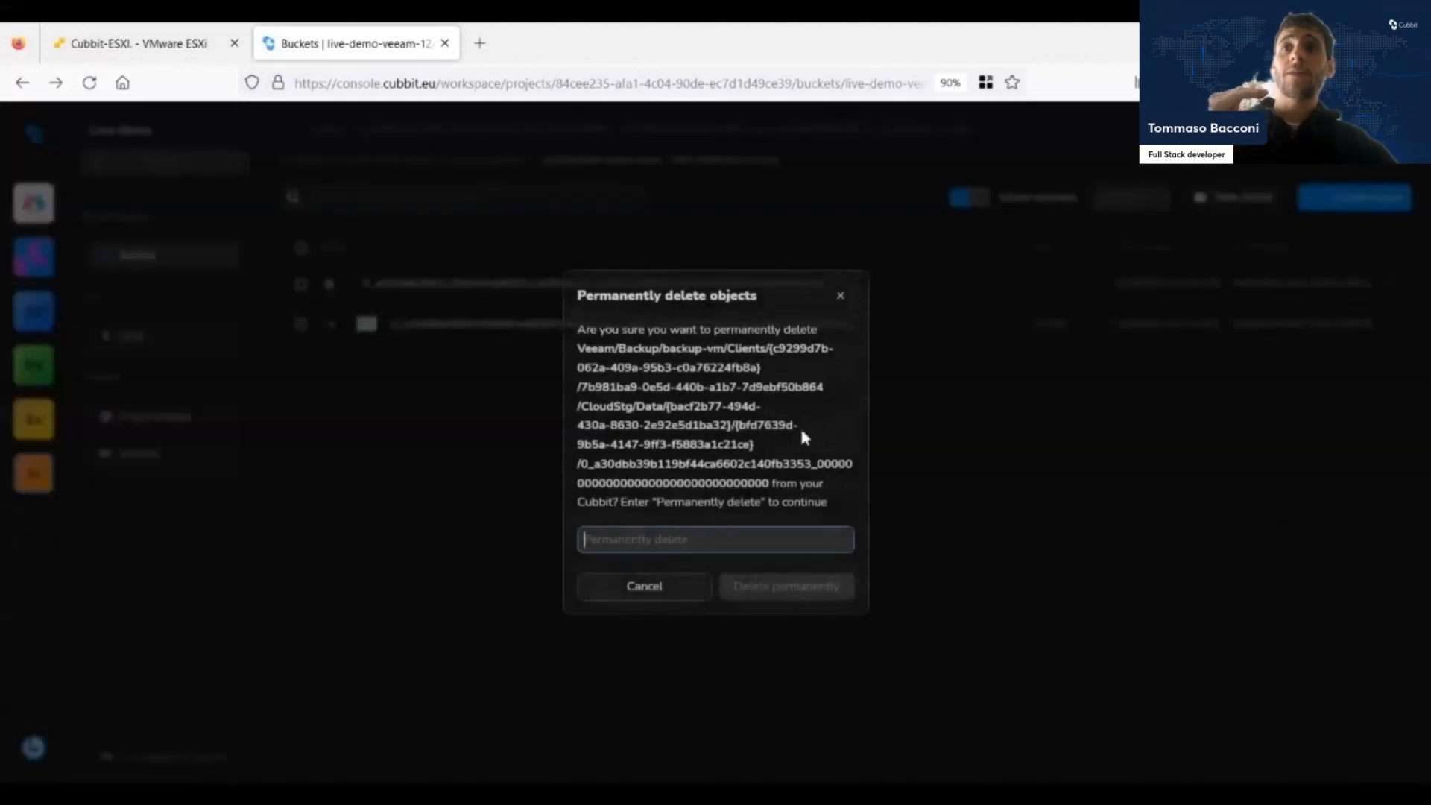
pyautogui.write('pe')
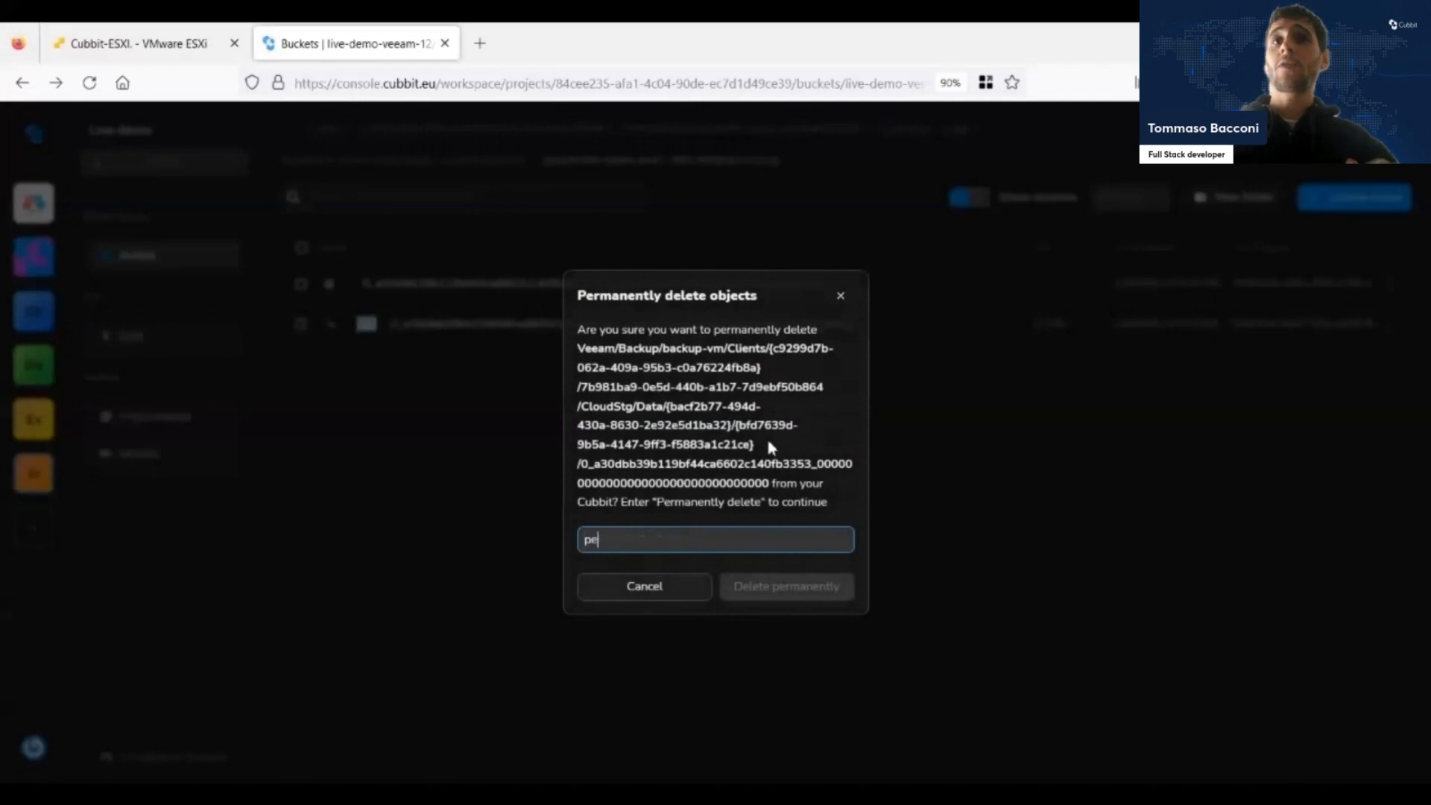
pyautogui.write('rmanently delet')
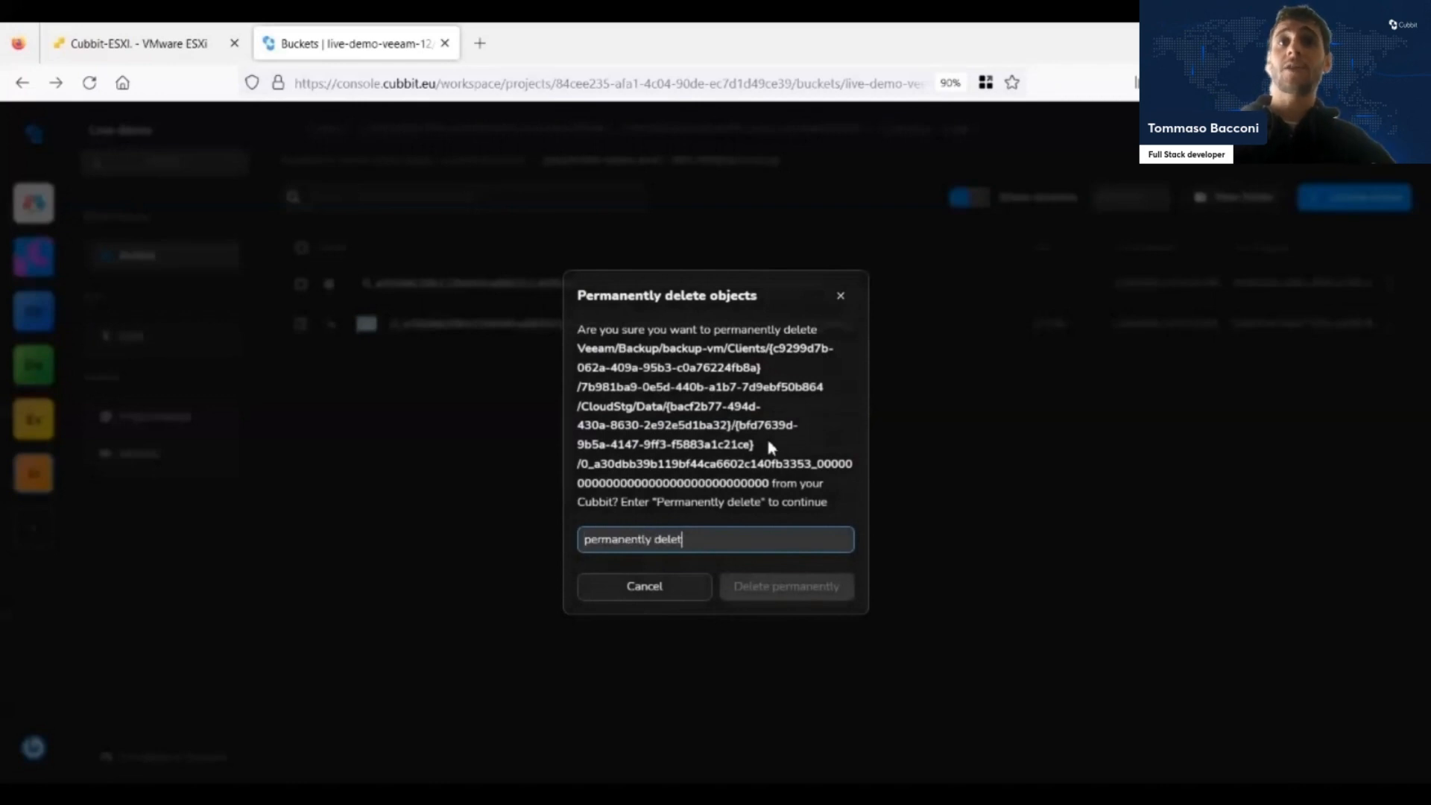
pyautogui.write('e')
pyautogui.press('Return')
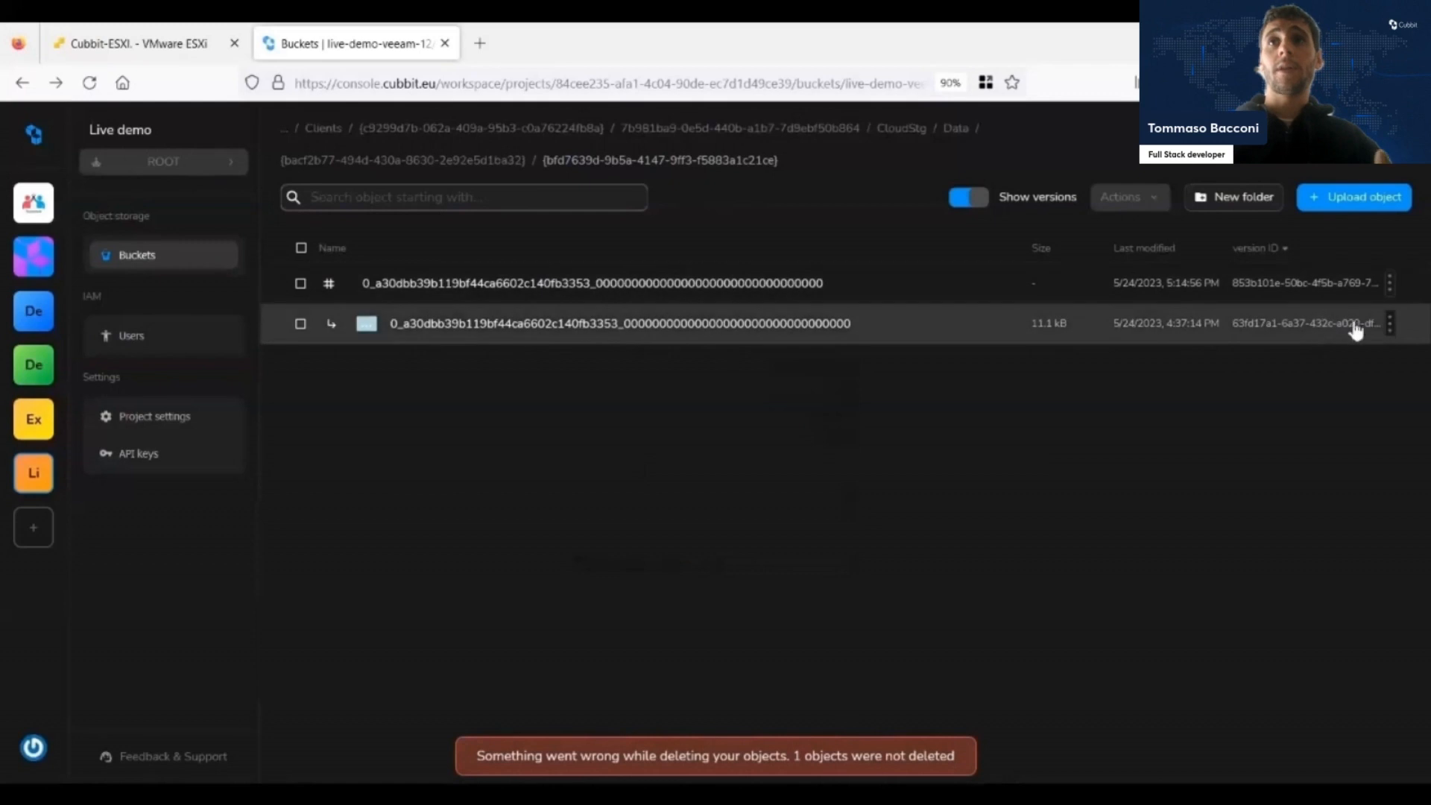
# Restore the object by permanently deleting its delete marker, confirming with "permanently delete", and hide object versions again.
pyautogui.click(1389, 283)
pyautogui.click(1282, 402)
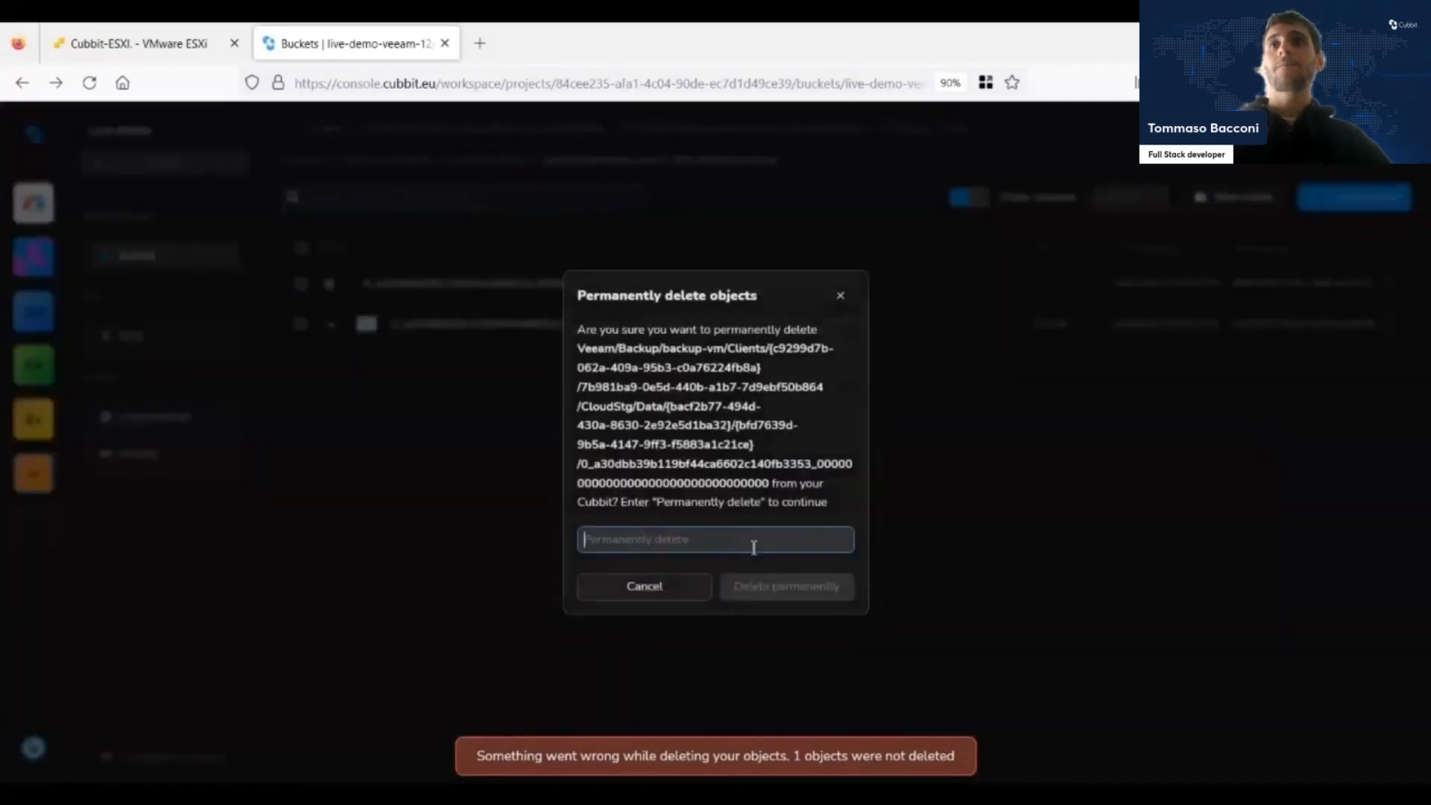
pyautogui.write('permanently delete')
pyautogui.press('Return')
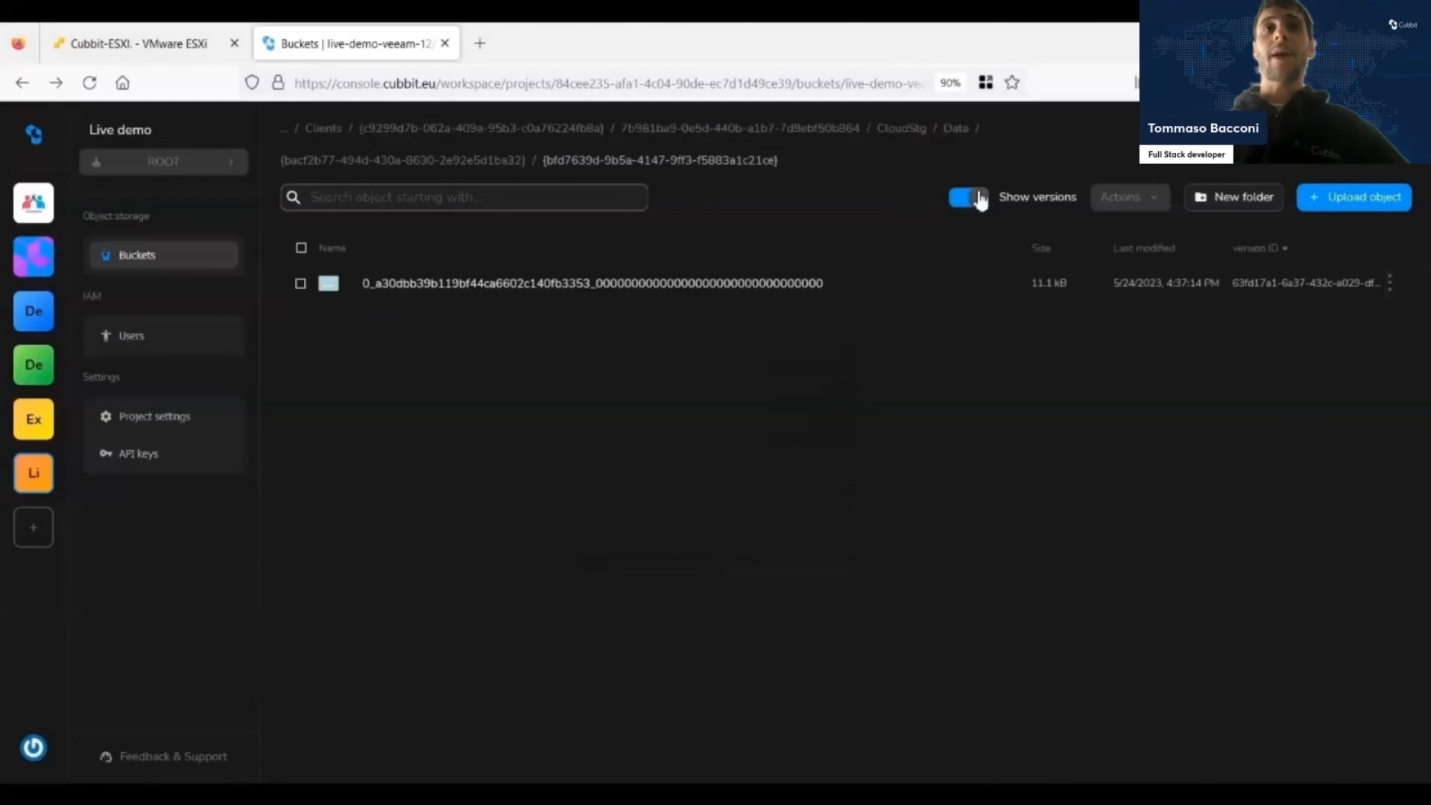
pyautogui.click(972, 198)
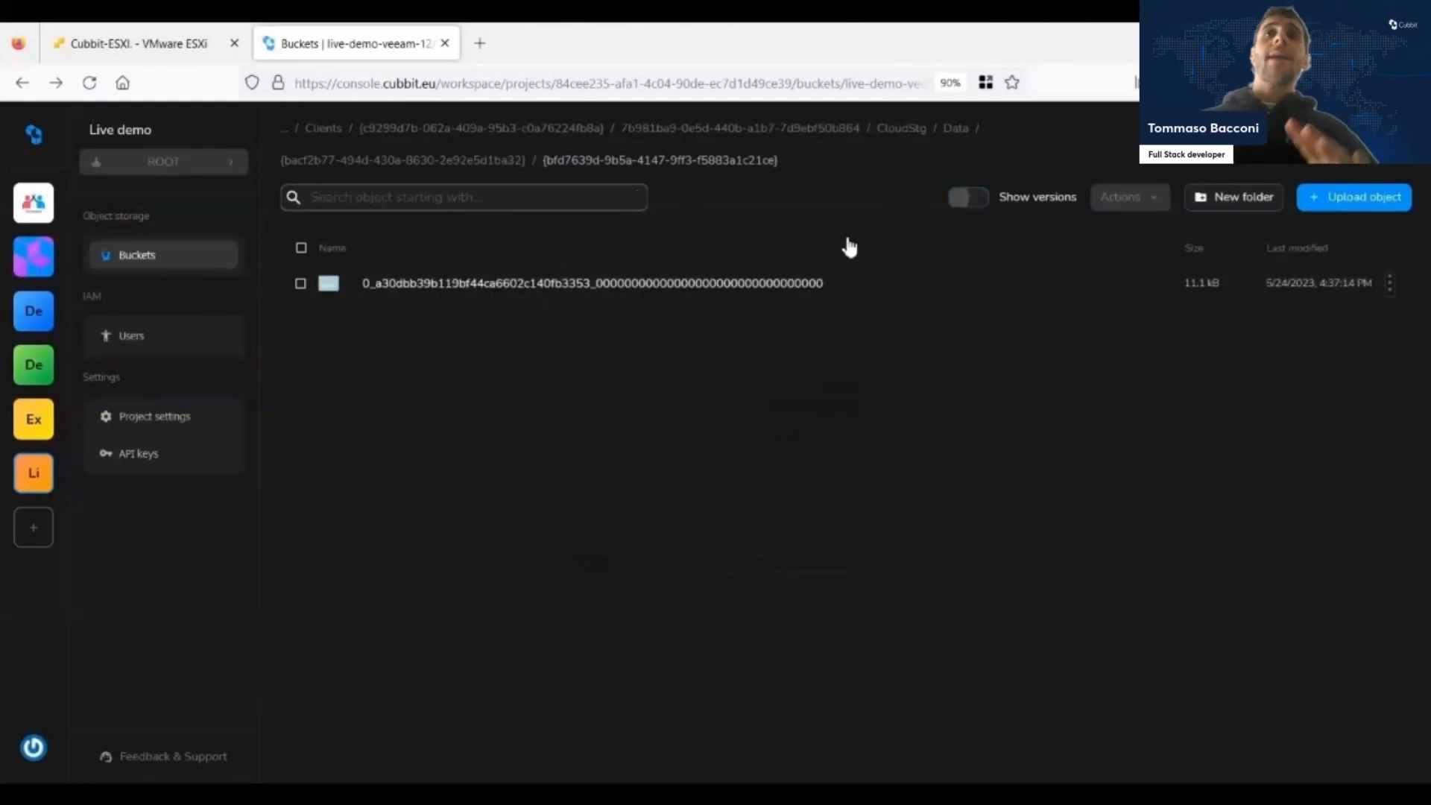
# Switch to VMware ESXi, open the test virtual machine's console and list its files with ls.
pyautogui.click(97, 31)
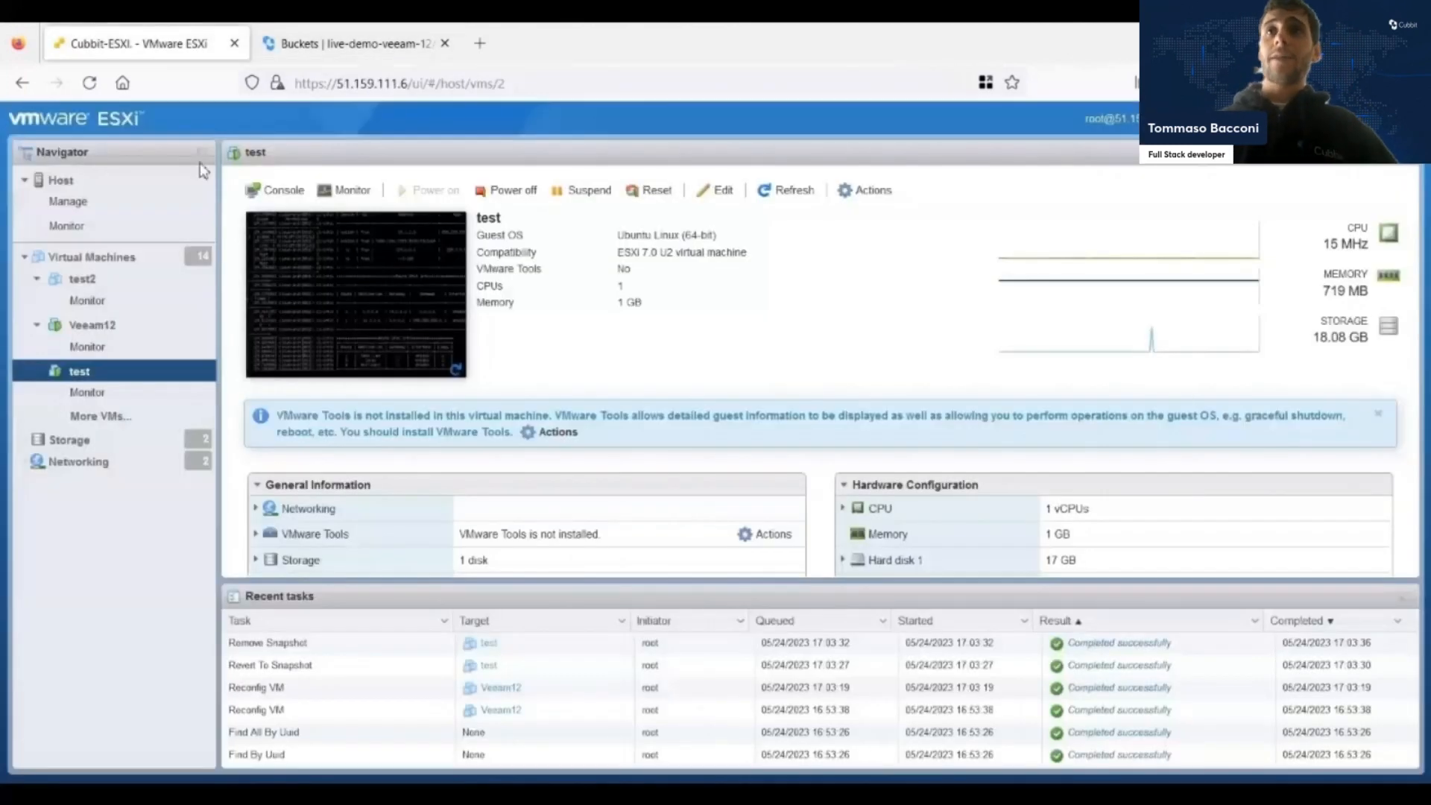
pyautogui.click(354, 304)
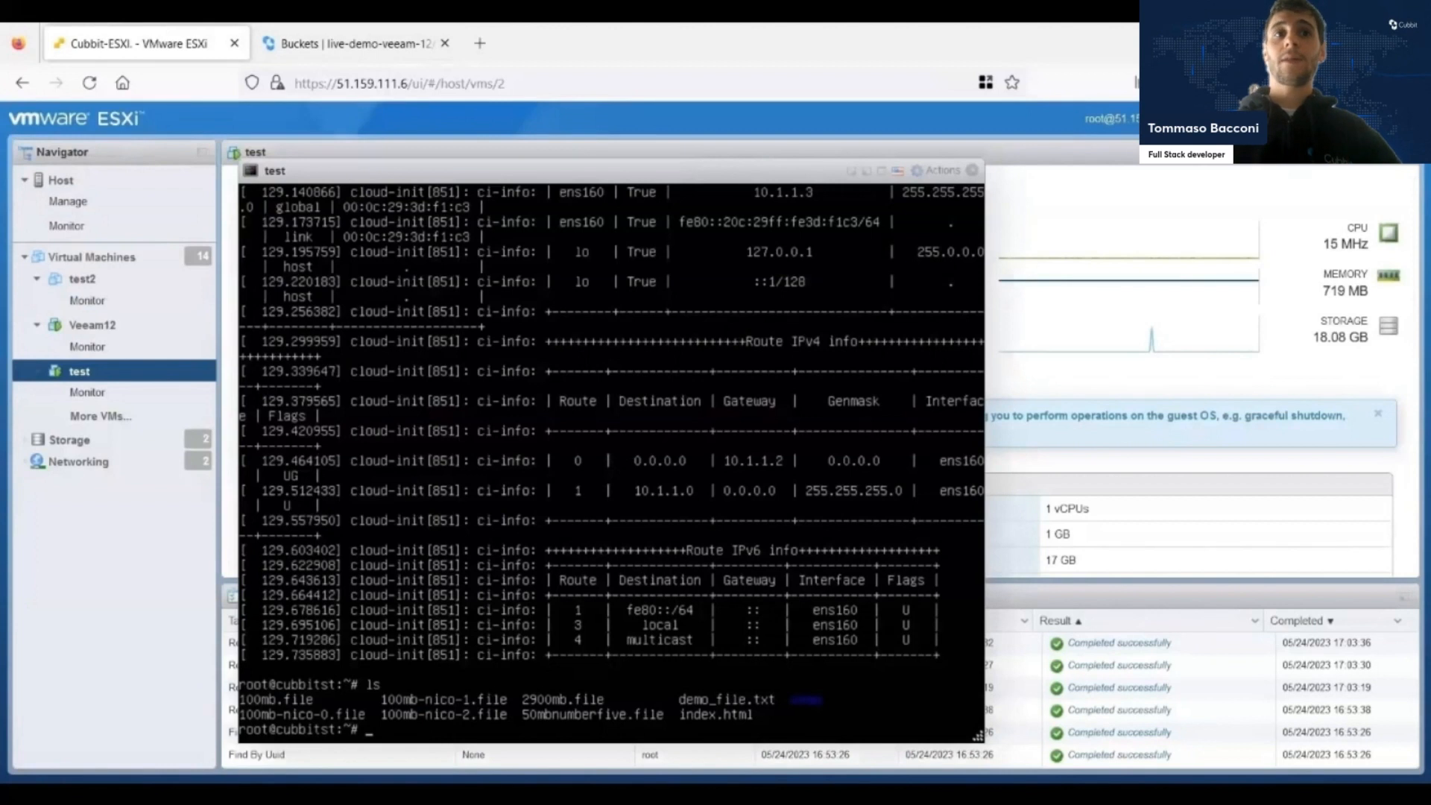
pyautogui.write('ls')
pyautogui.press('Return')
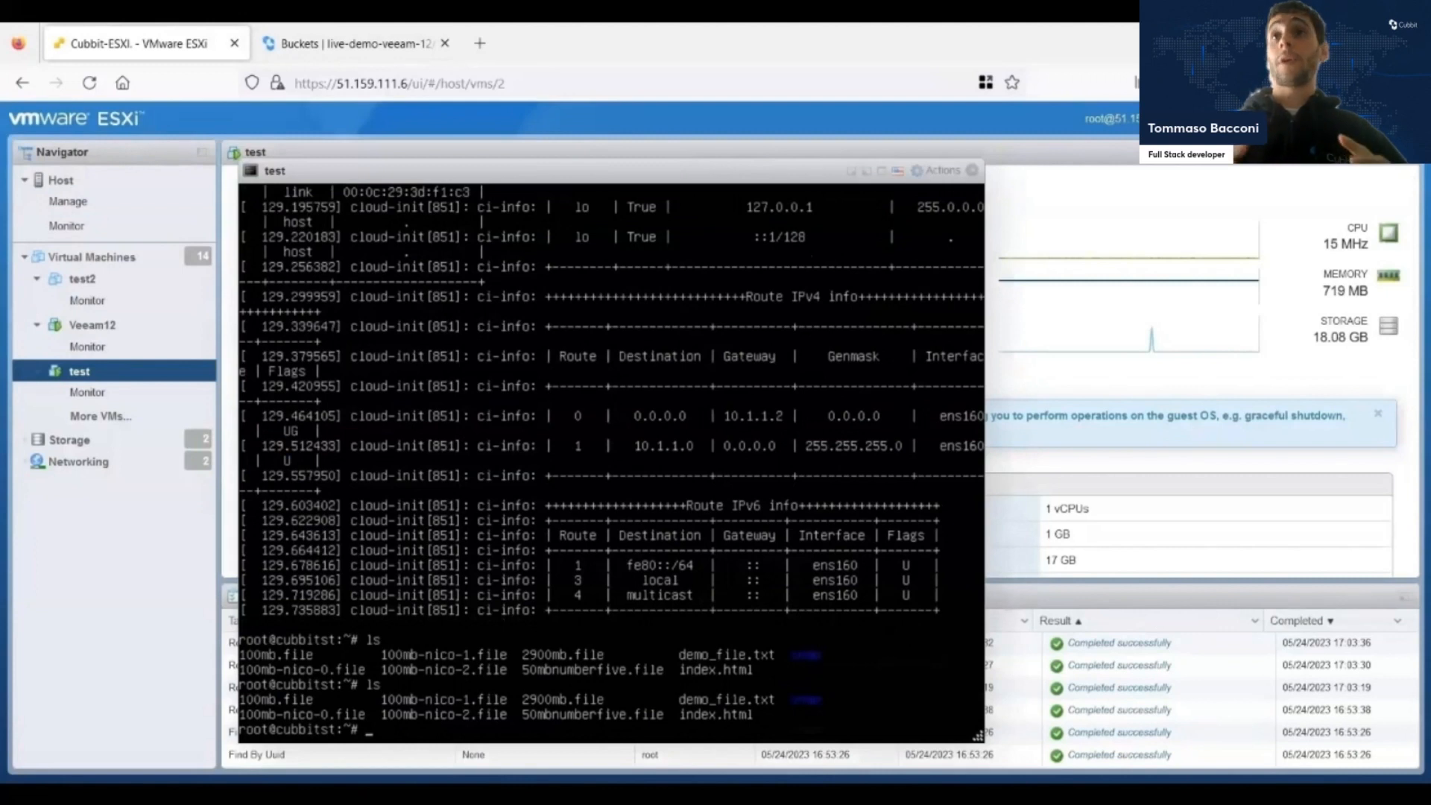
# Delete demo_file.txt in the test virtual machine with rm, list the files with ls, and close the console.
pyautogui.write('rm d')
pyautogui.press('Tab')
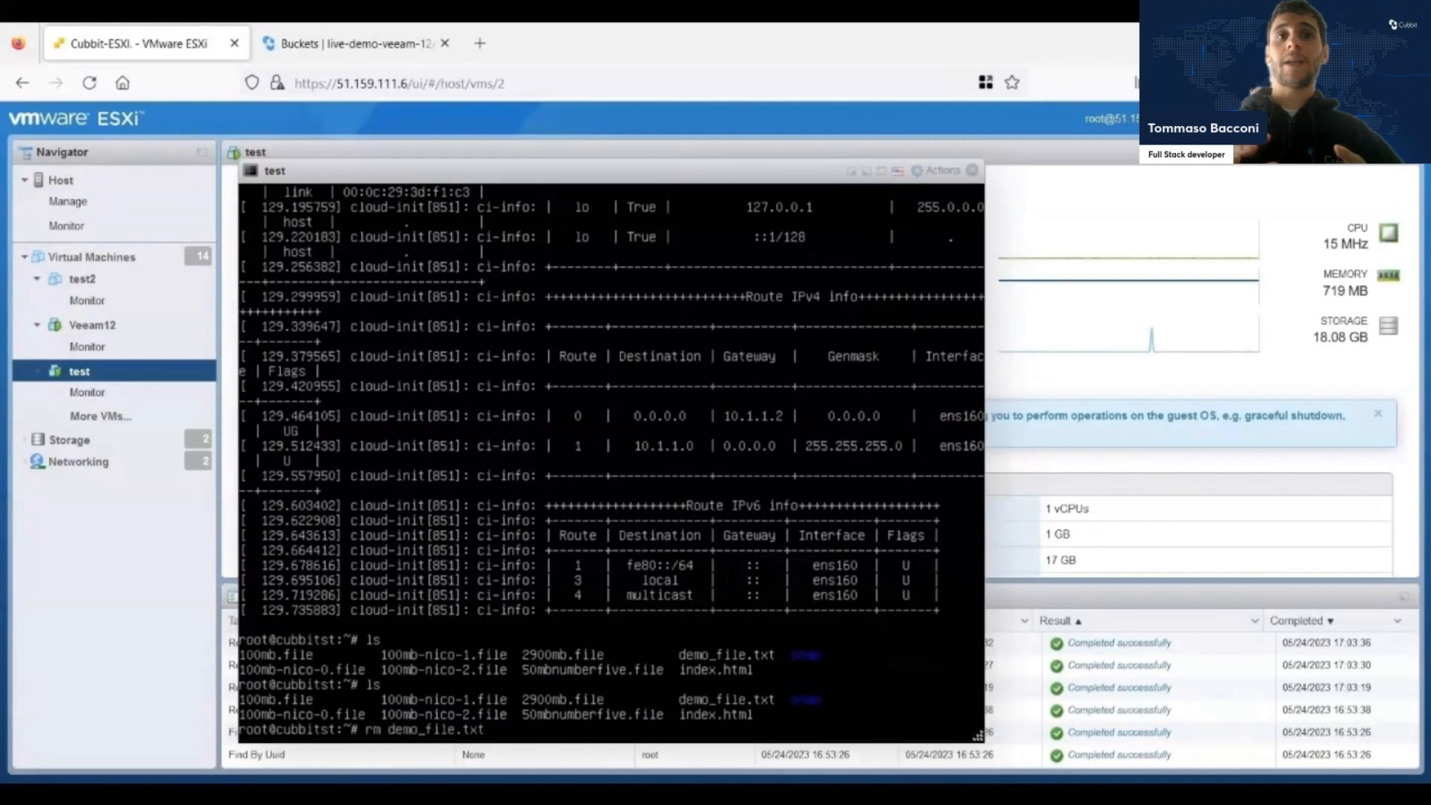
pyautogui.press('Return')
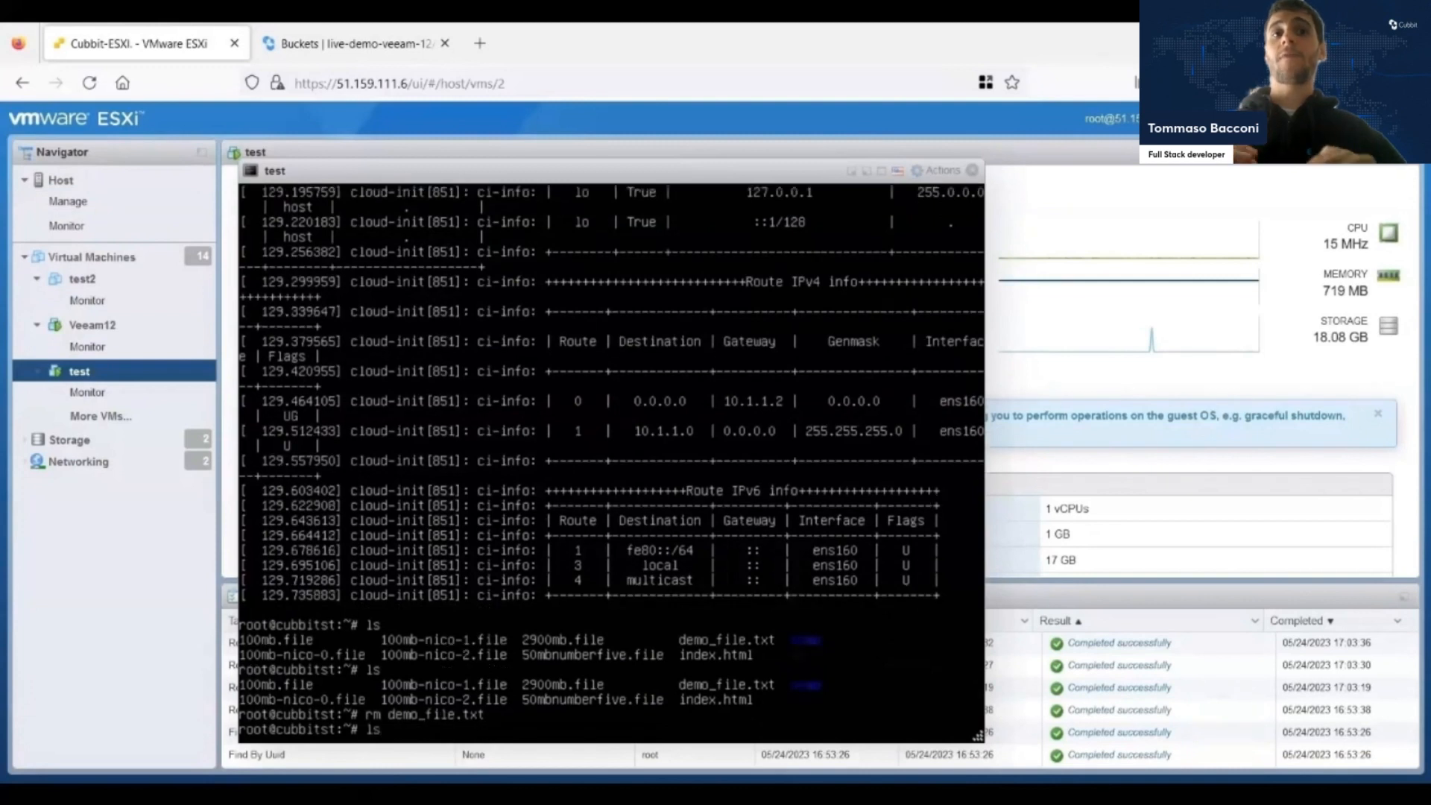
pyautogui.press('Return')
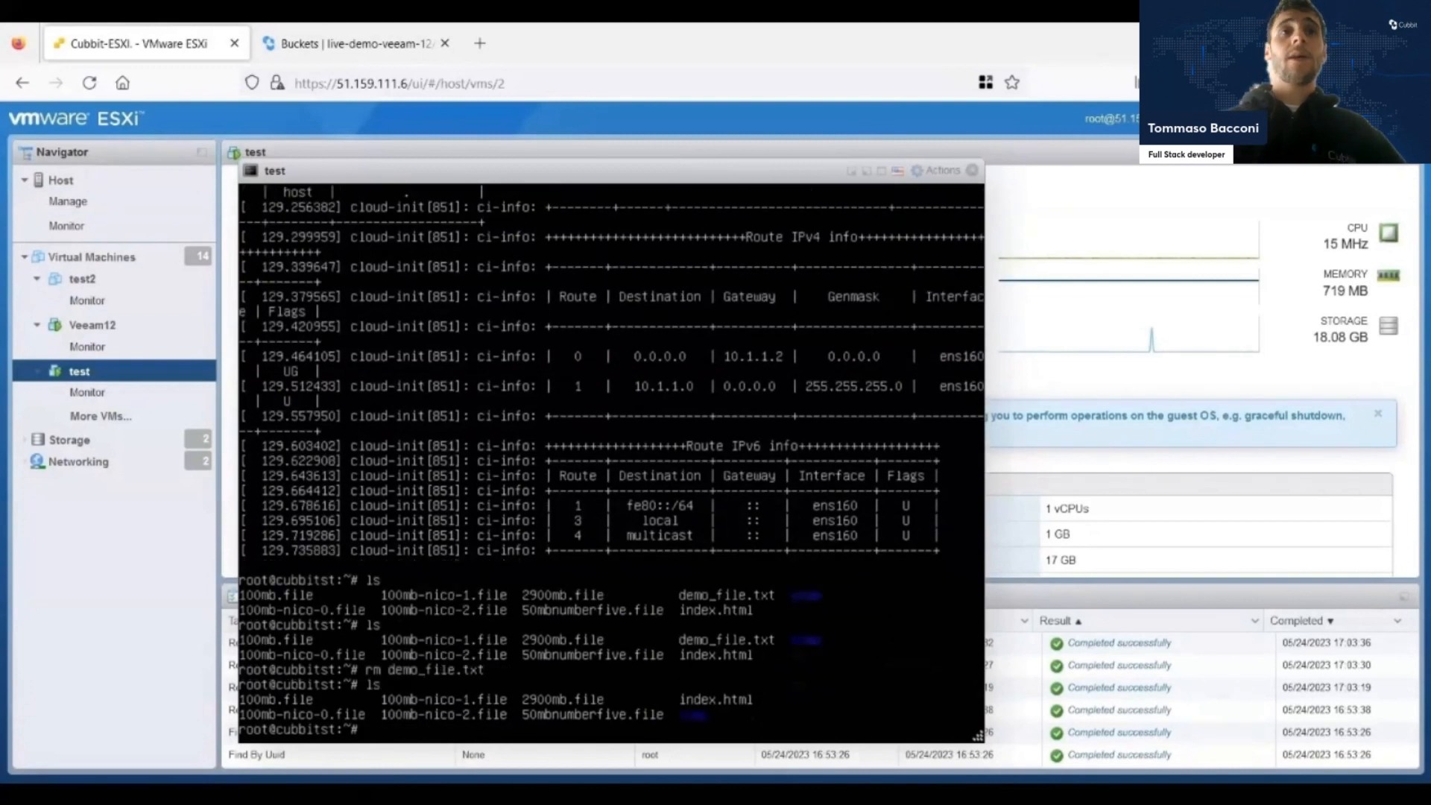
pyautogui.click(973, 172)
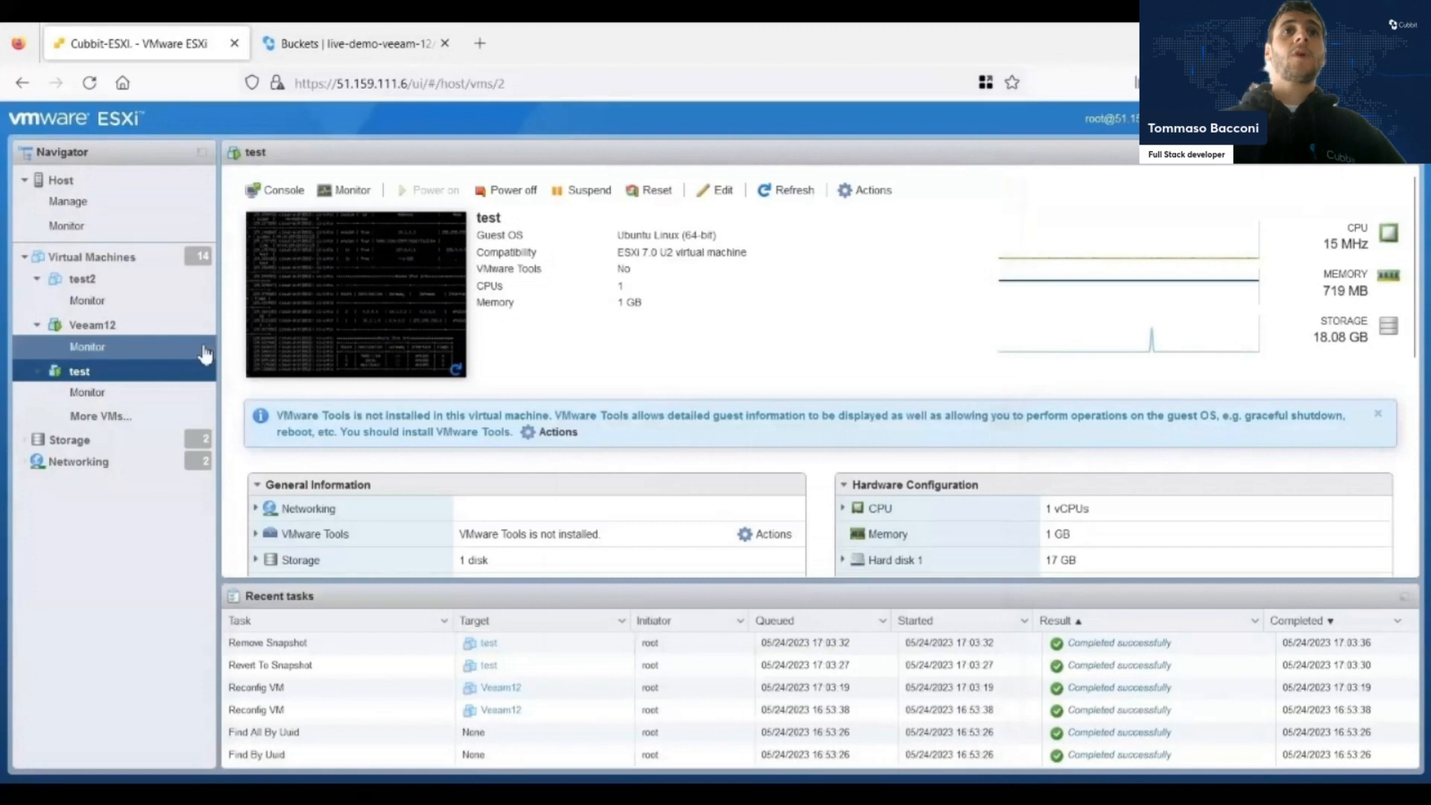
# Open the Veeam12 virtual machine's console full screen and select the test backup under "live demo veeam 12 backup job".
pyautogui.click(166, 329)
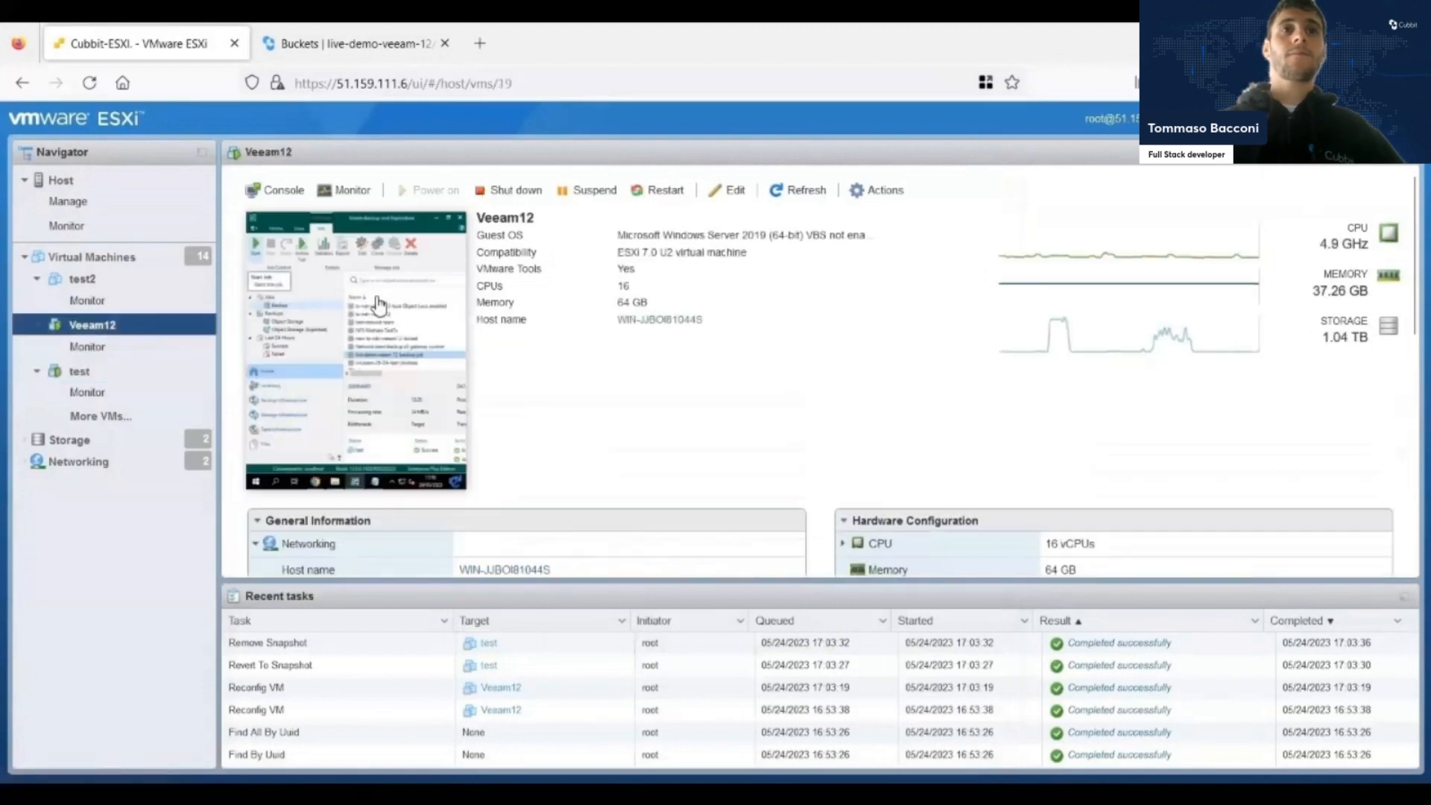
pyautogui.click(379, 304)
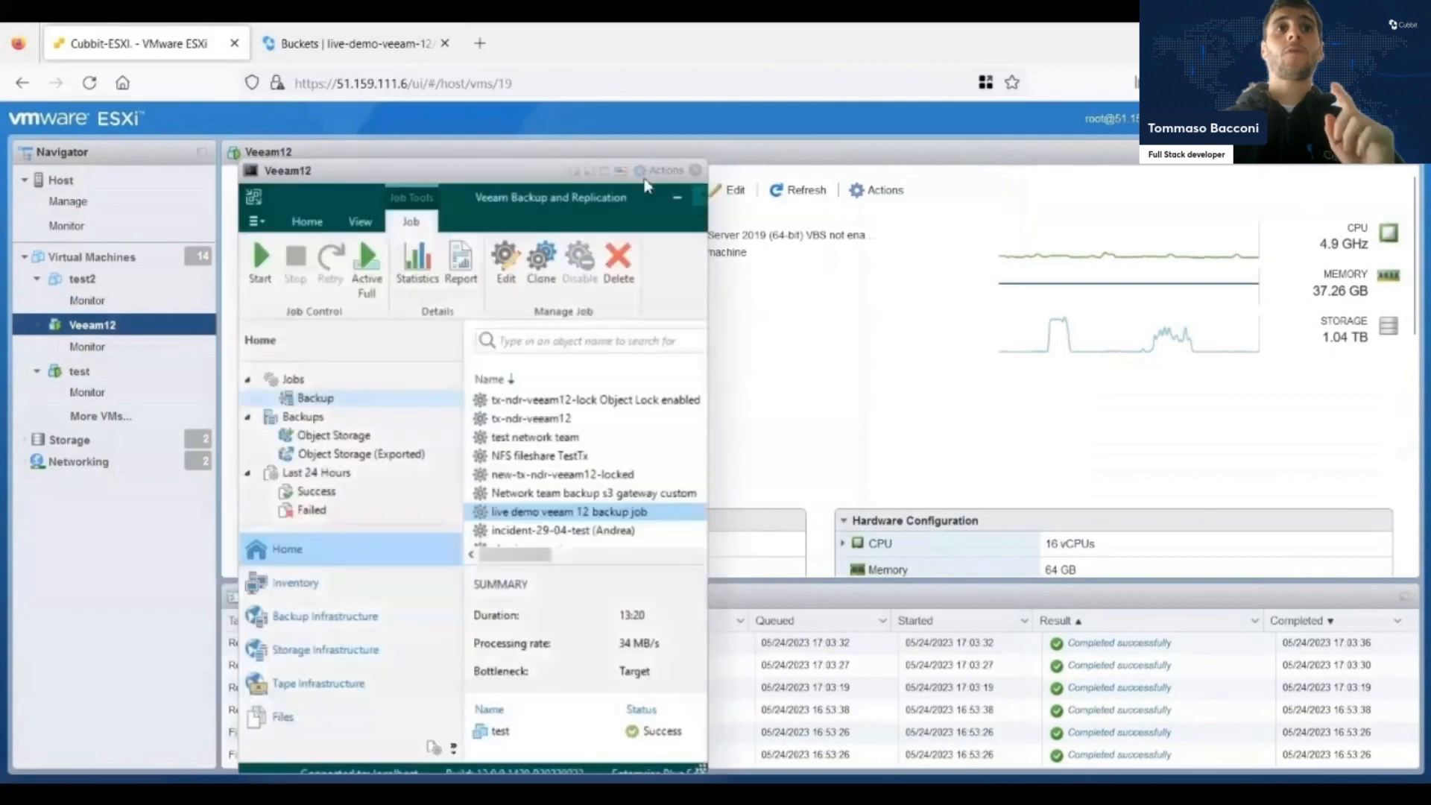
pyautogui.click(605, 170)
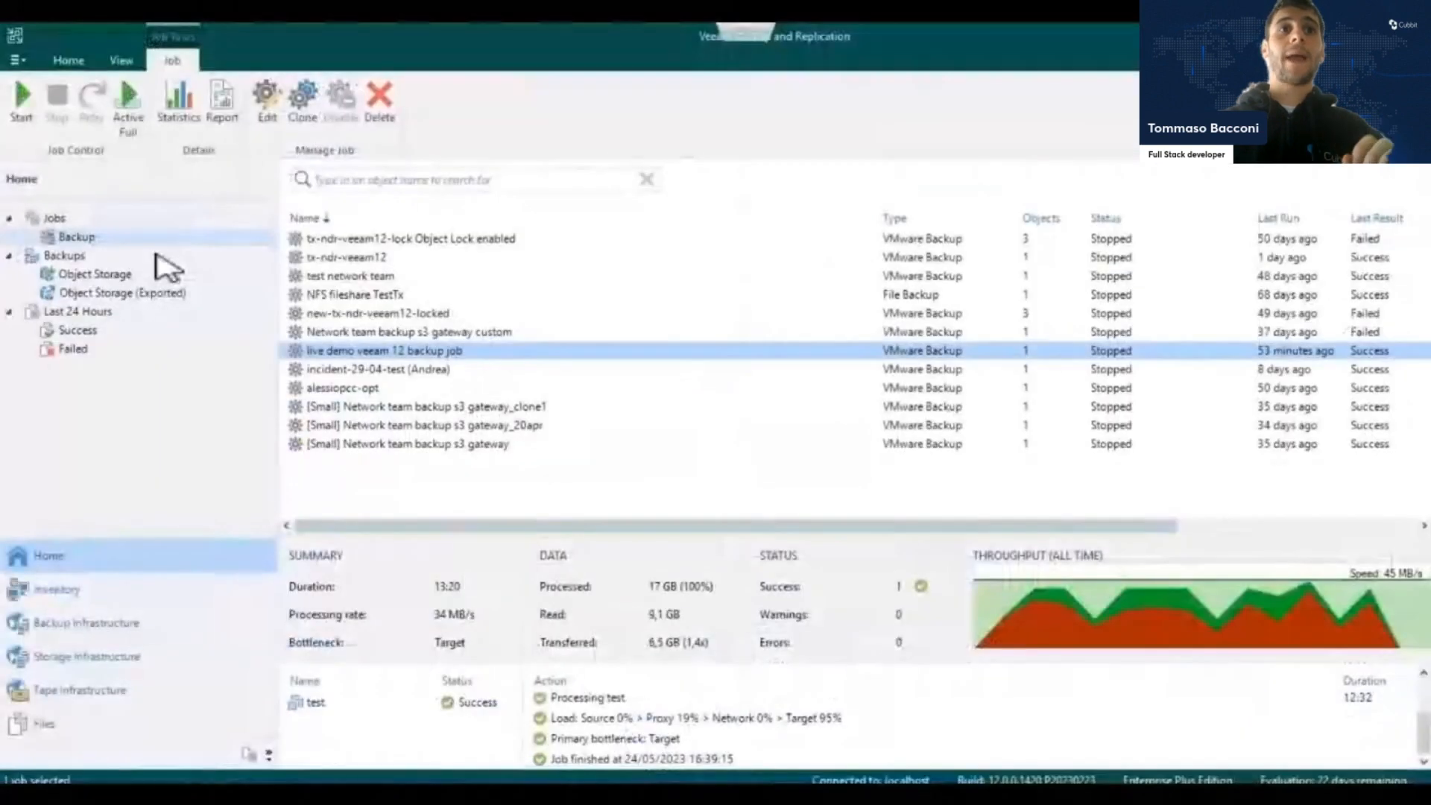
pyautogui.click(55, 255)
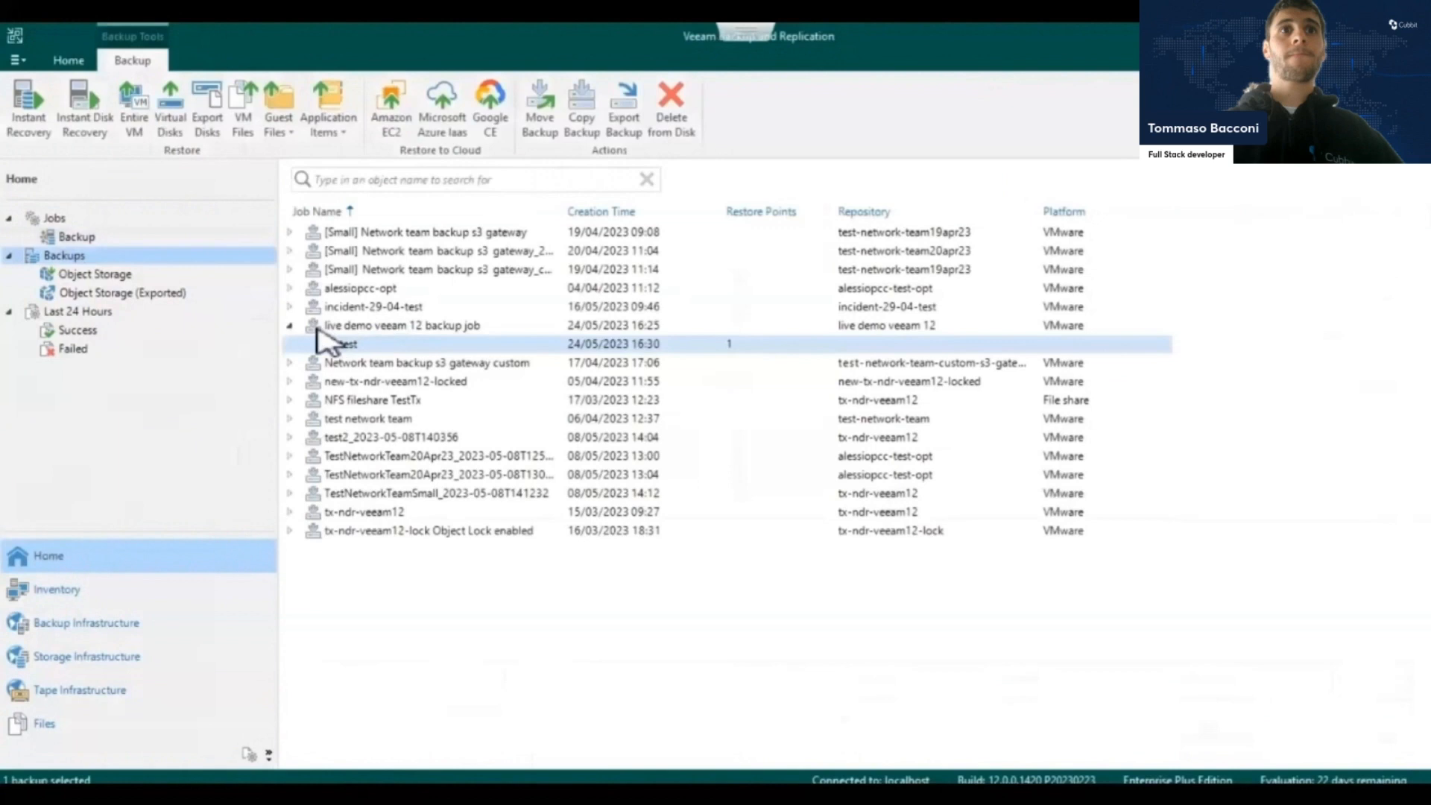
pyautogui.click(368, 328)
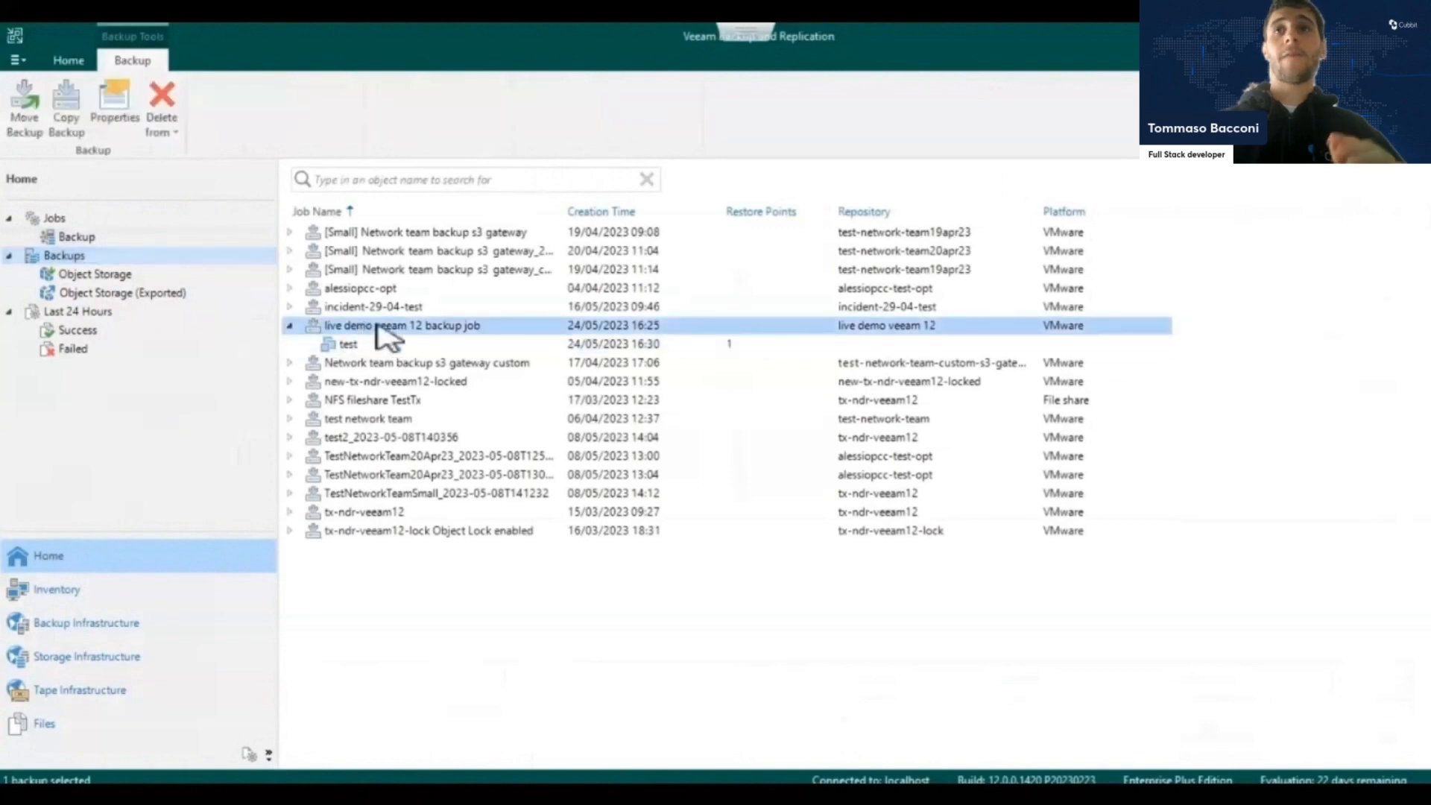
pyautogui.click(384, 344)
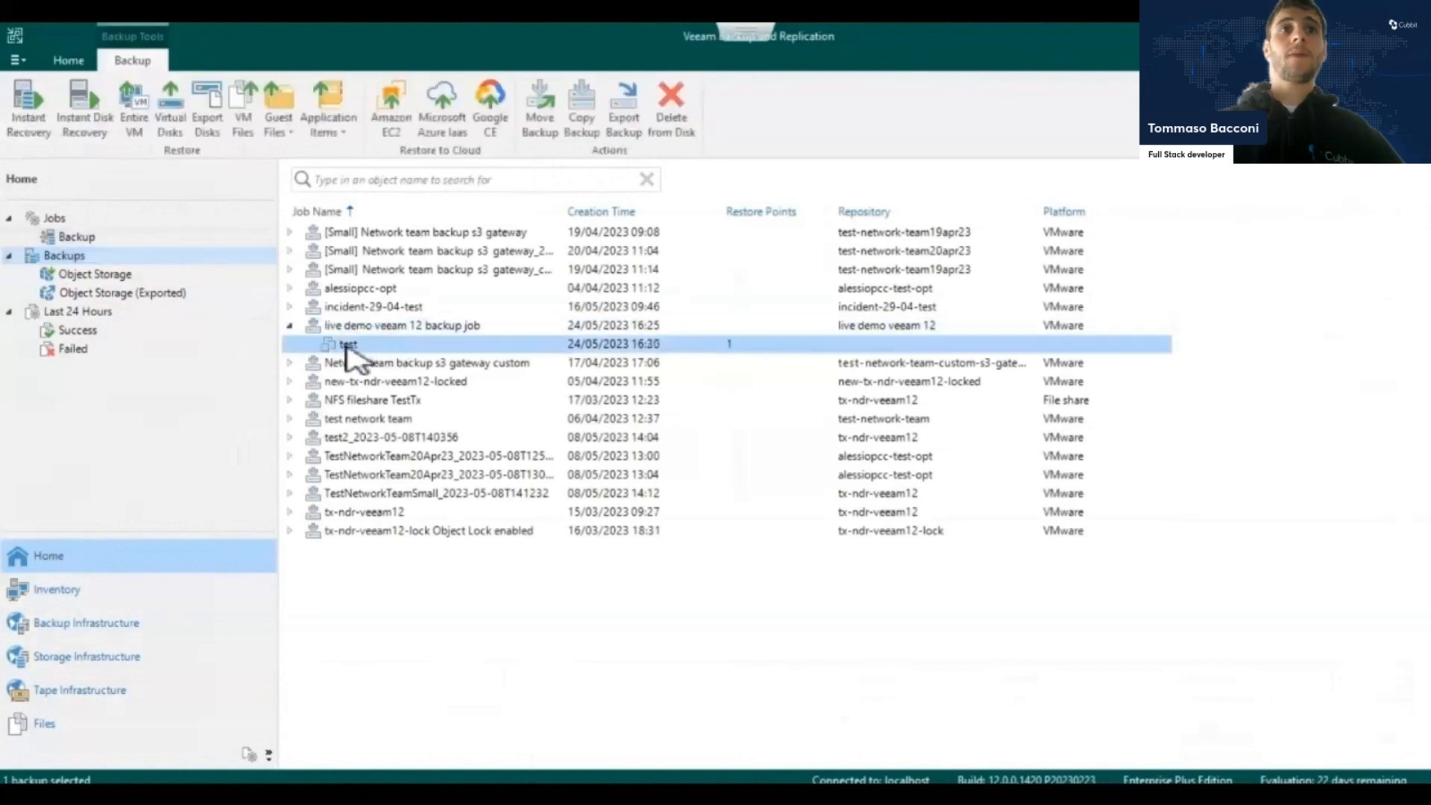
pyautogui.rightClick(379, 359)
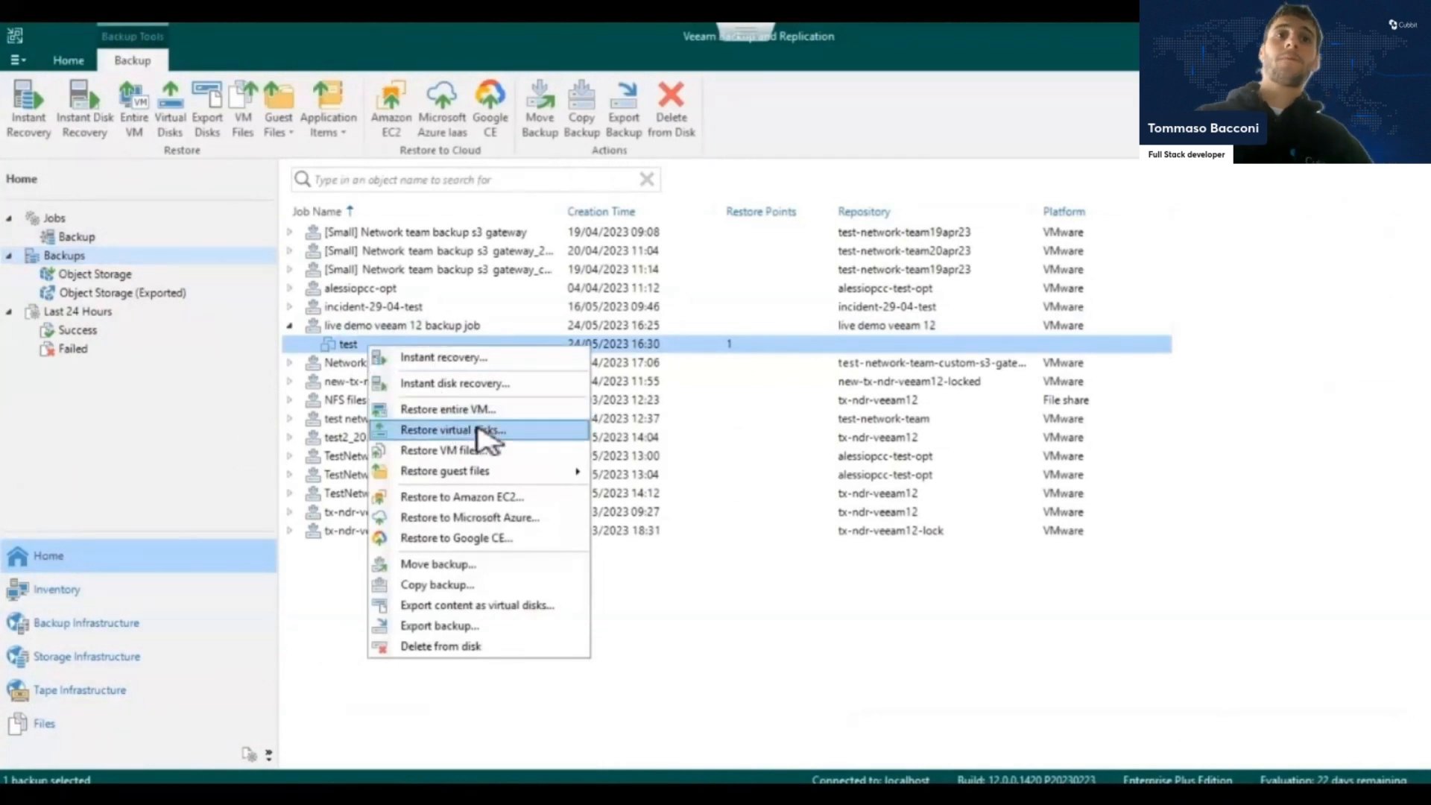
pyautogui.click(476, 455)
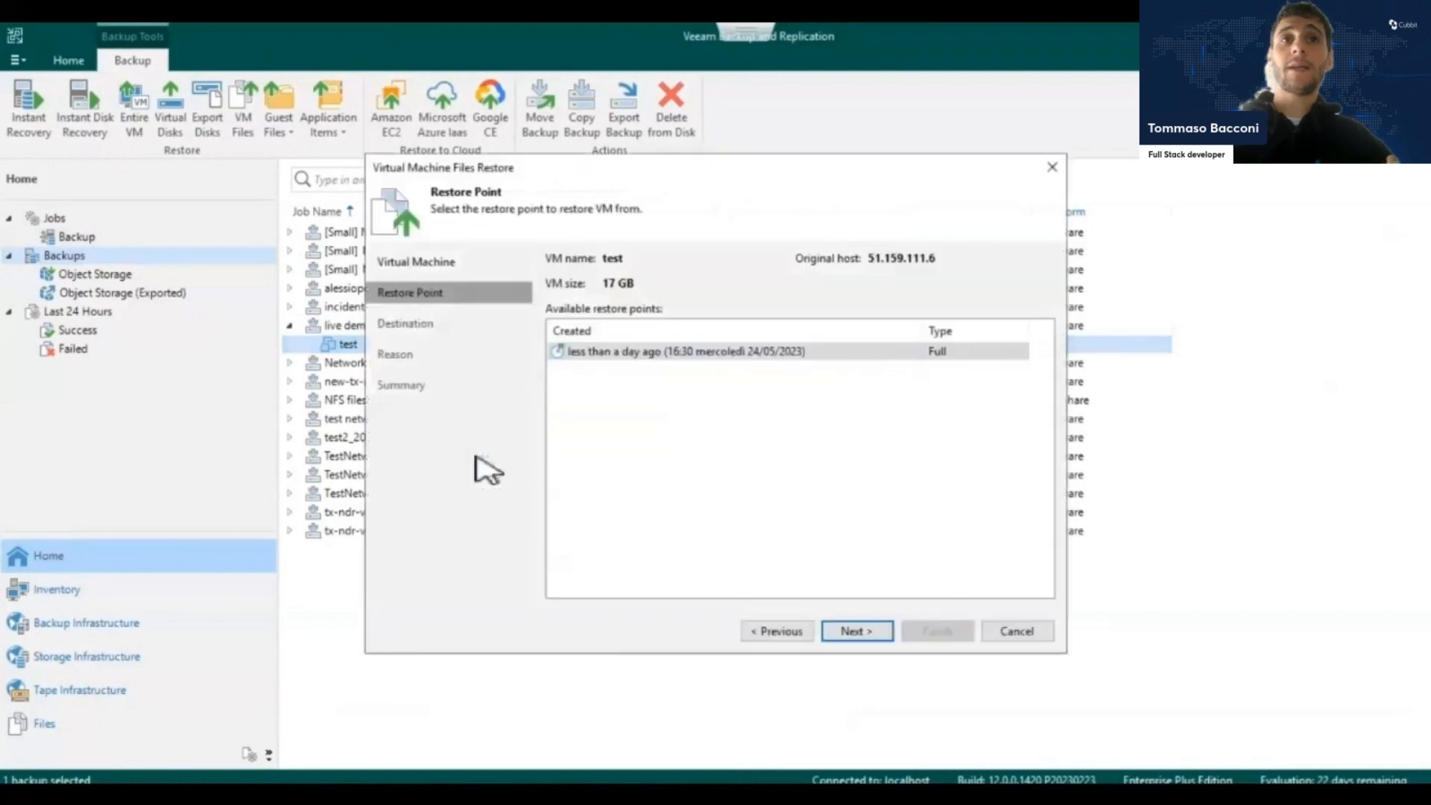
pyautogui.click(848, 631)
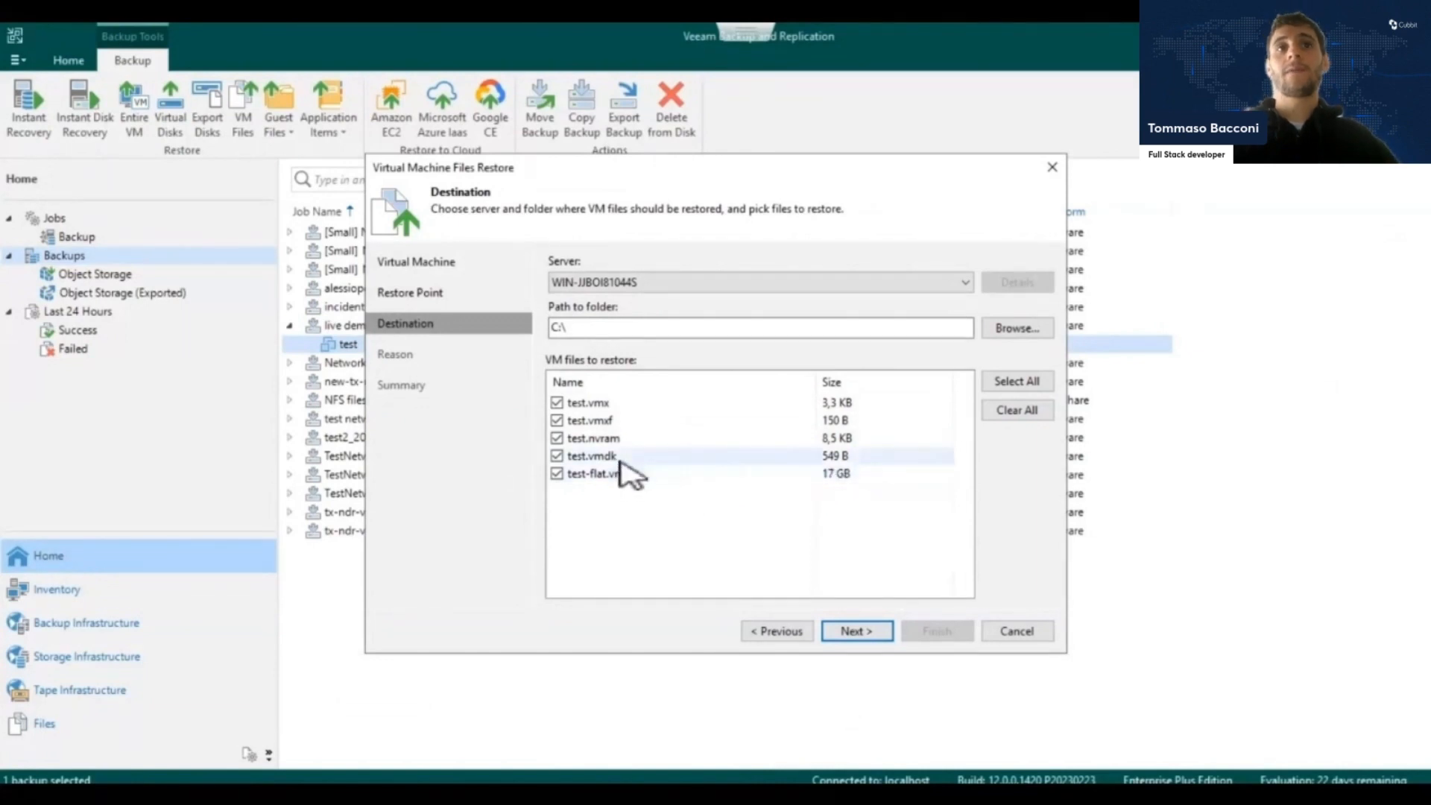
pyautogui.click(1014, 632)
pyautogui.click(745, 437)
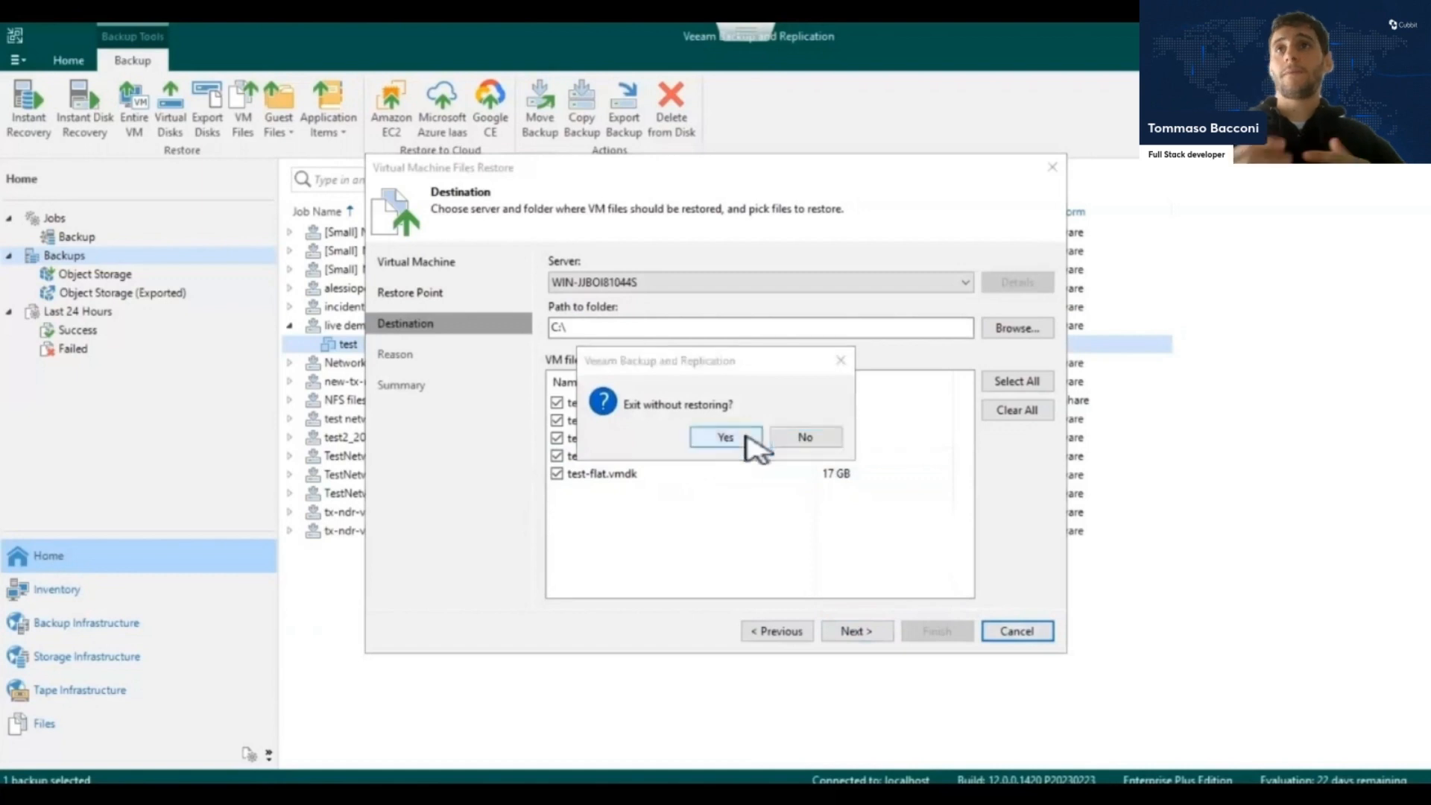
# Set up an entire VM restore of the test backup to the original location, continuing to the restore reason.
pyautogui.rightClick(442, 343)
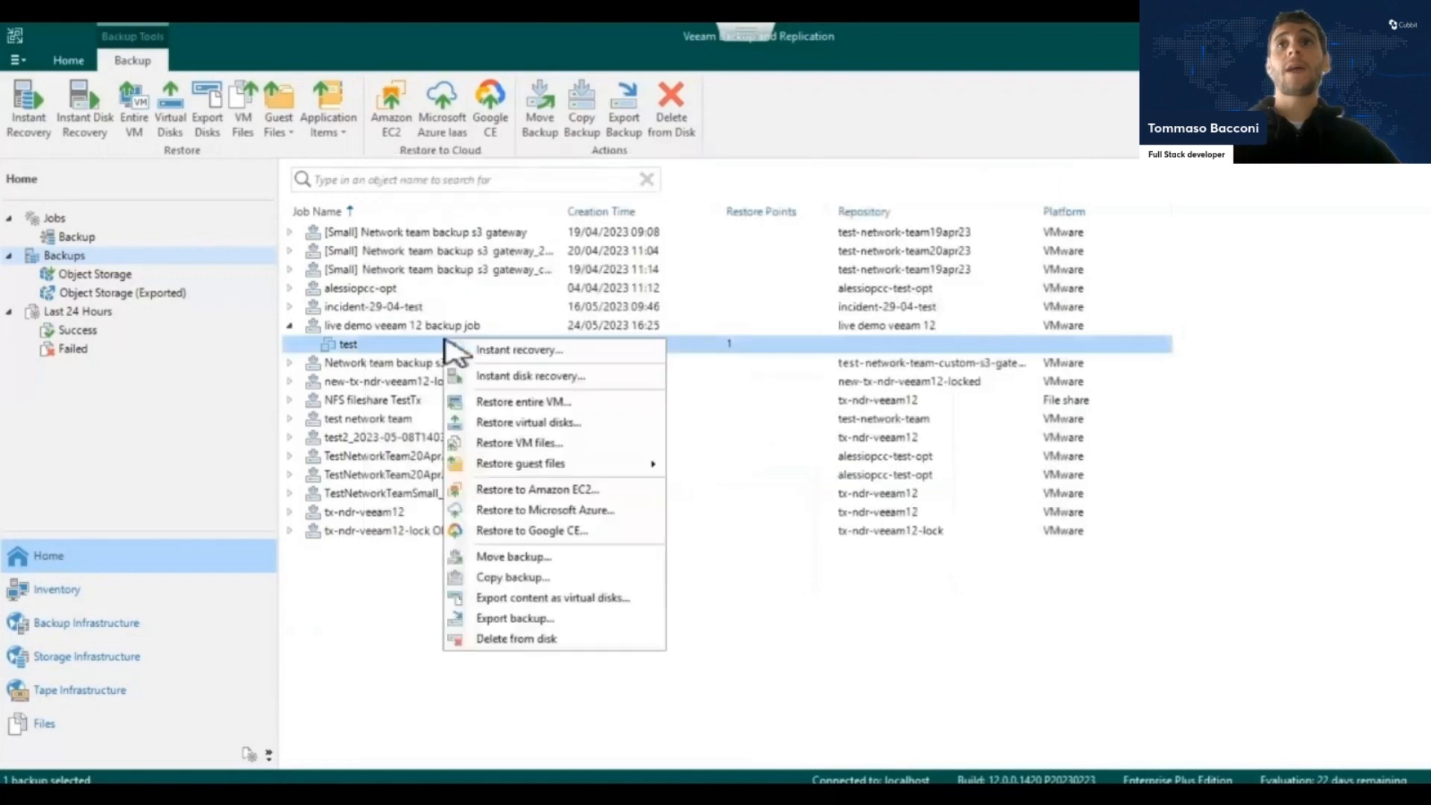
pyautogui.click(522, 403)
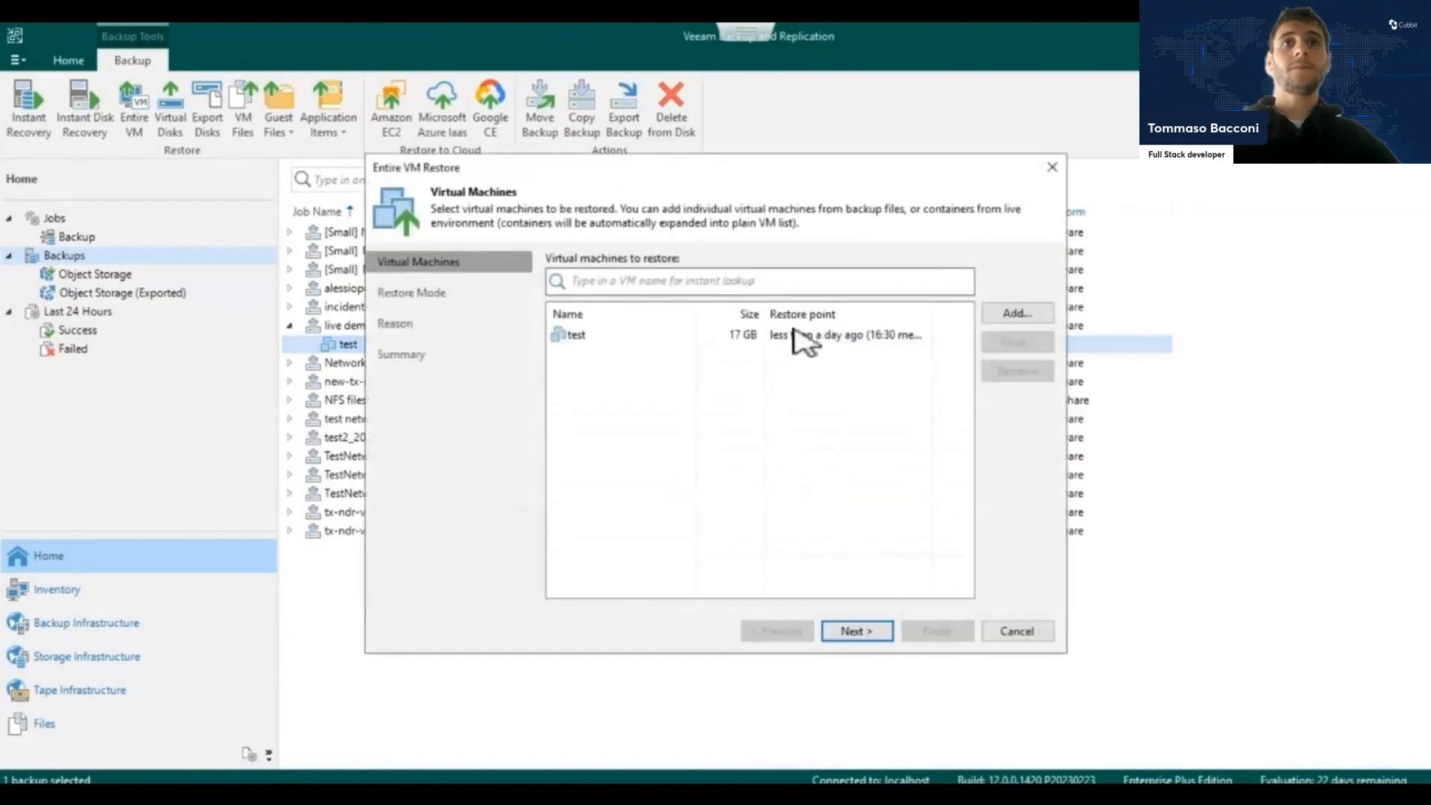
pyautogui.click(794, 331)
pyautogui.click(857, 632)
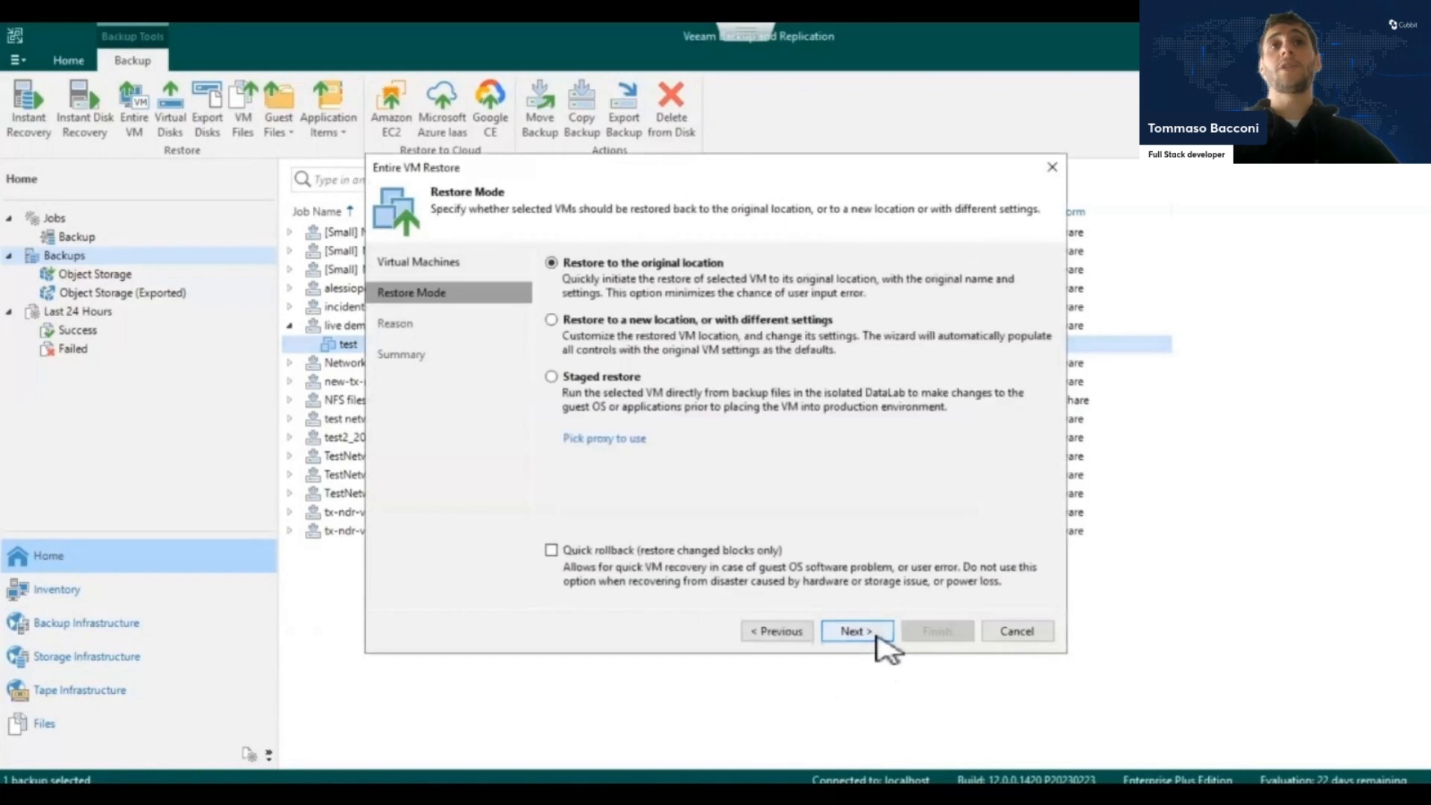
pyautogui.click(877, 636)
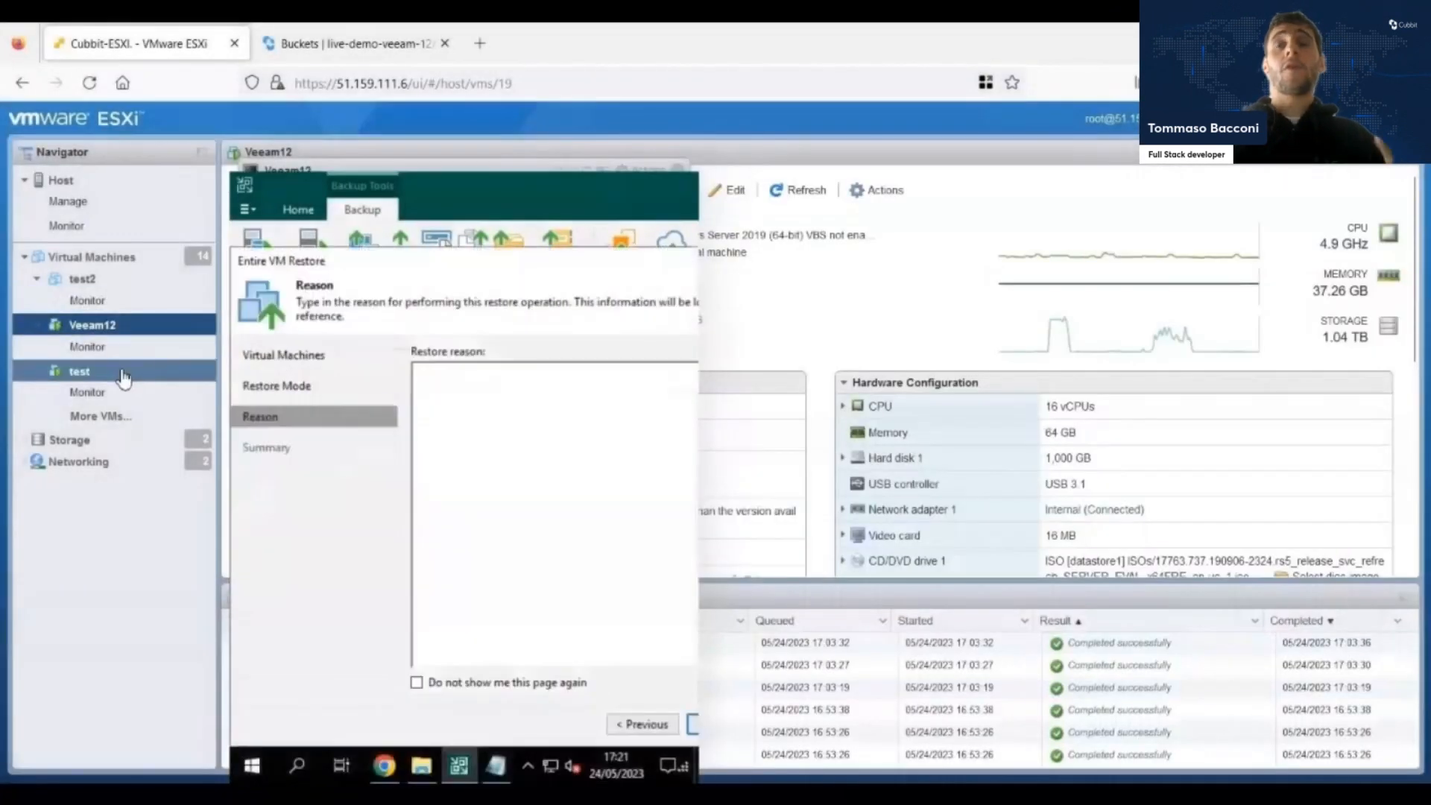
# Return to VMware ESXi, move the Veeam12 console aside, and power off the test virtual machine, confirming the action.
pyautogui.click(124, 372)
pyautogui.moveTo(370, 179); pyautogui.dragTo(701, 170)
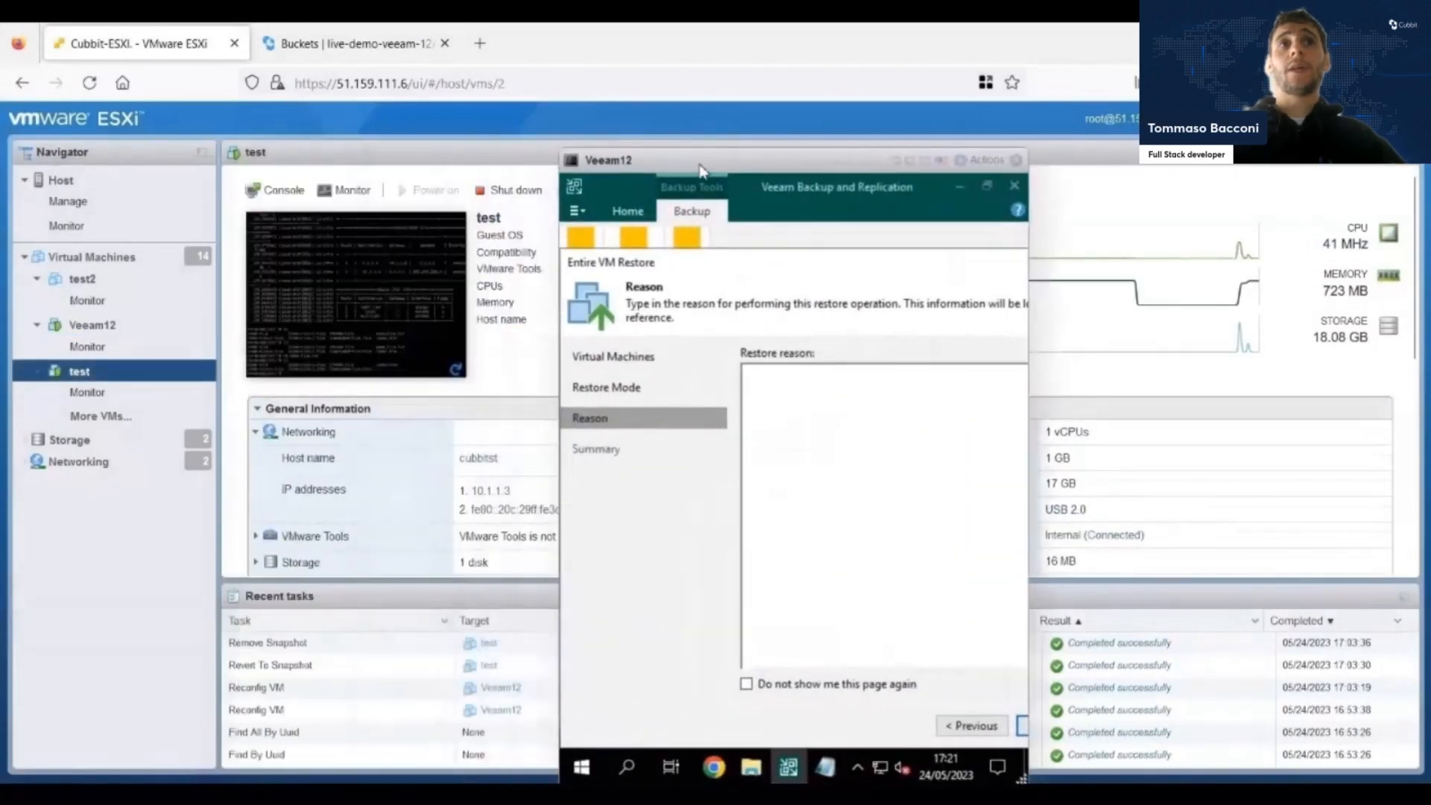
pyautogui.click(515, 191)
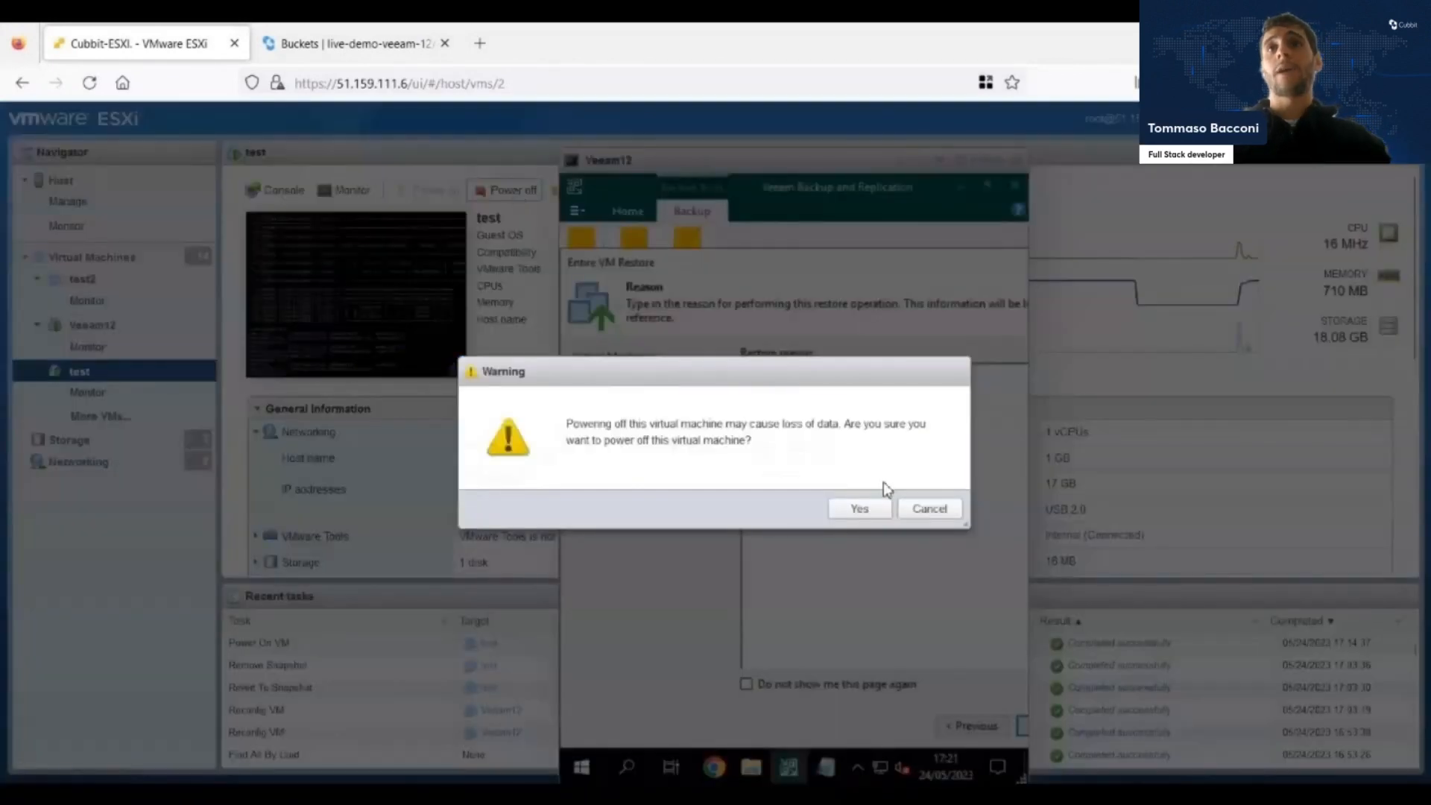
pyautogui.click(882, 506)
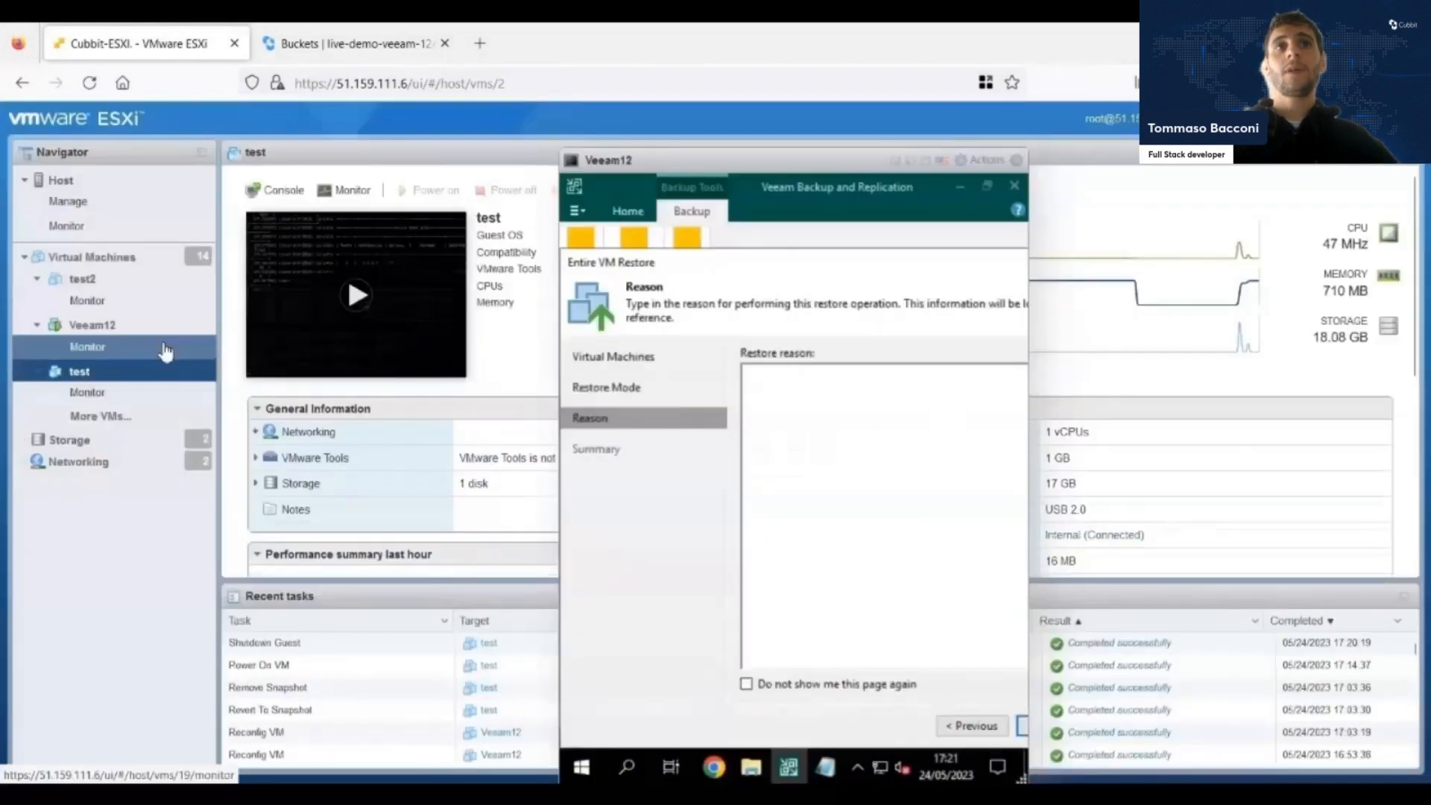
# Return to the full-screen Veeam console, enter "lost files" as the restore reason, and start the entire VM restore.
pyautogui.click(926, 162)
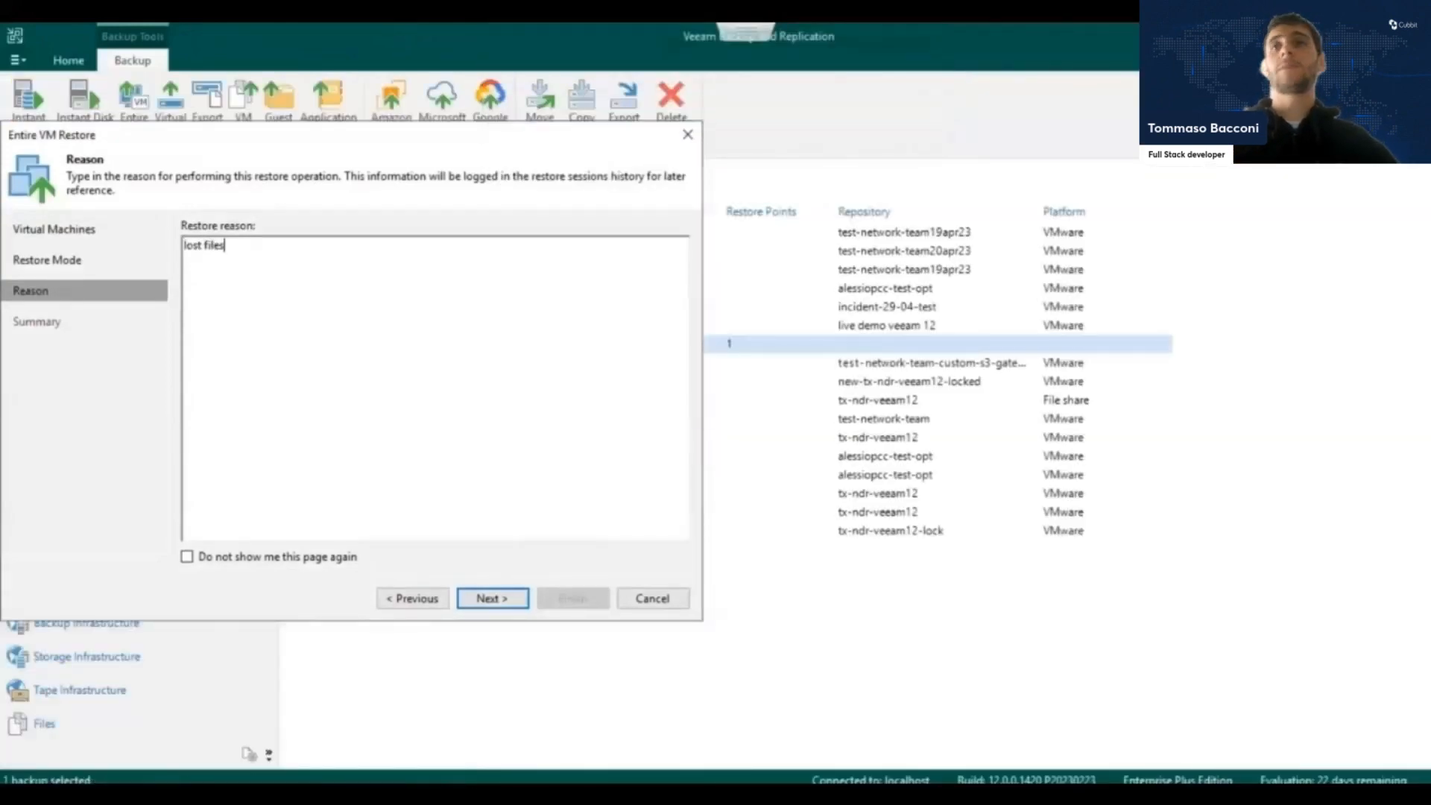
pyautogui.click(501, 601)
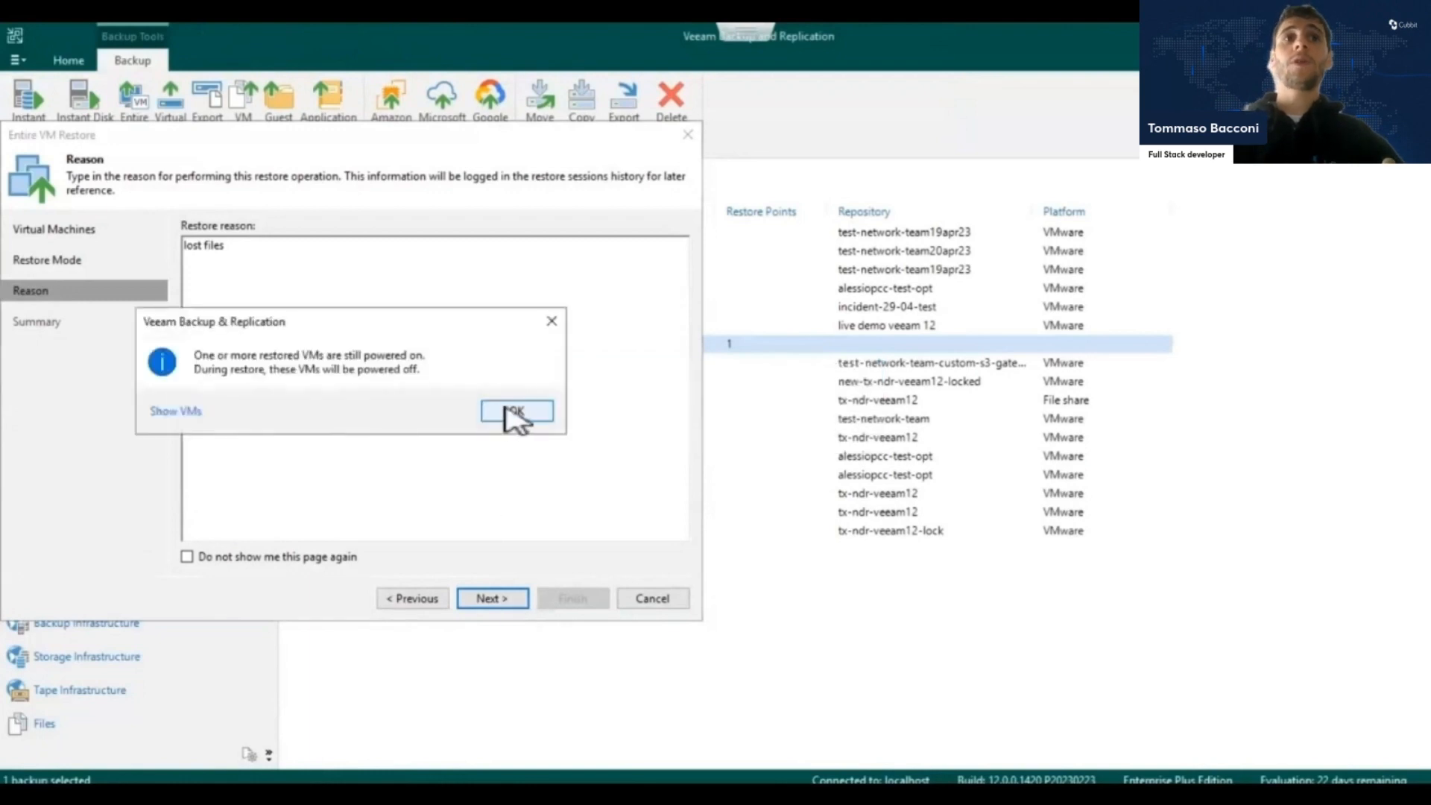
pyautogui.click(509, 411)
pyautogui.click(514, 414)
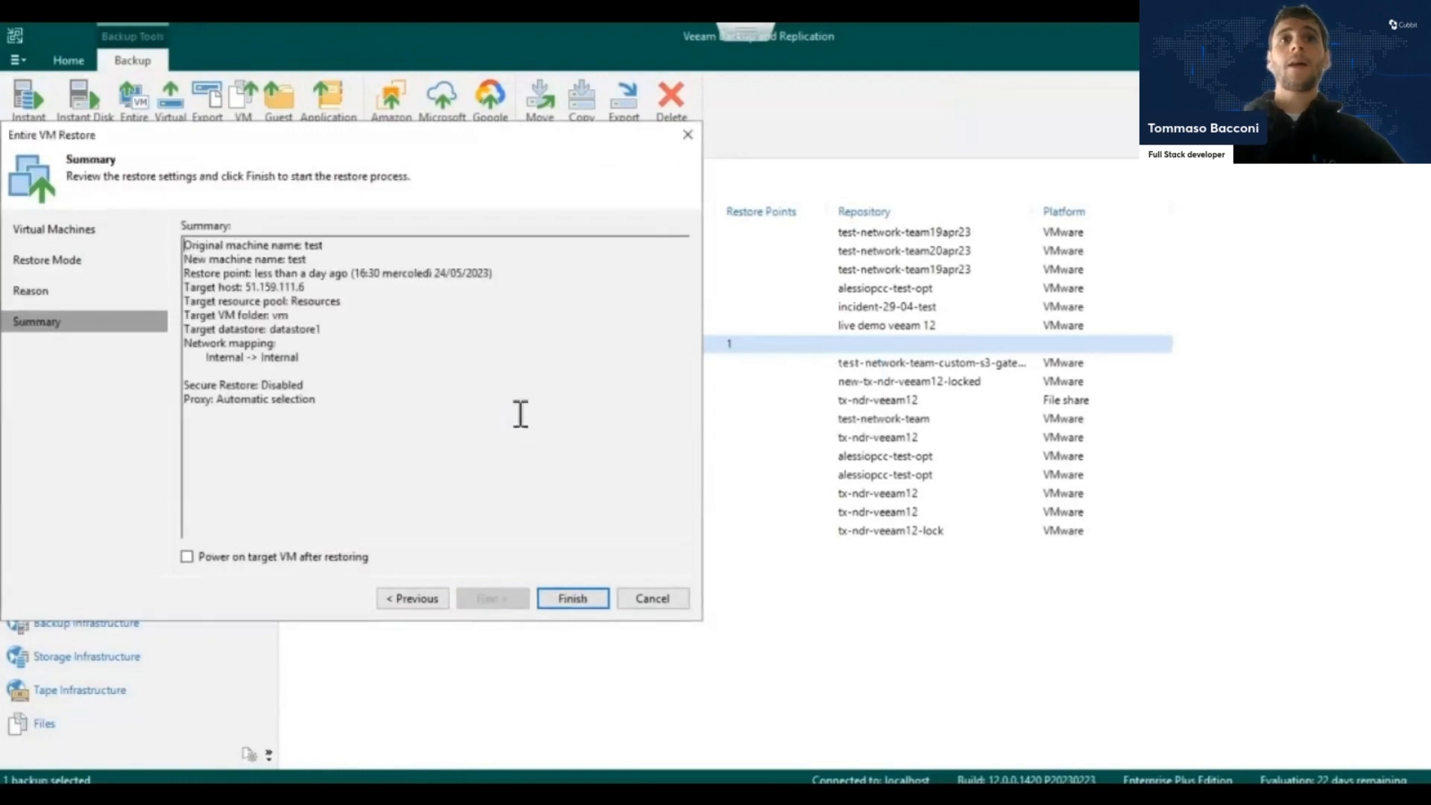
pyautogui.click(580, 605)
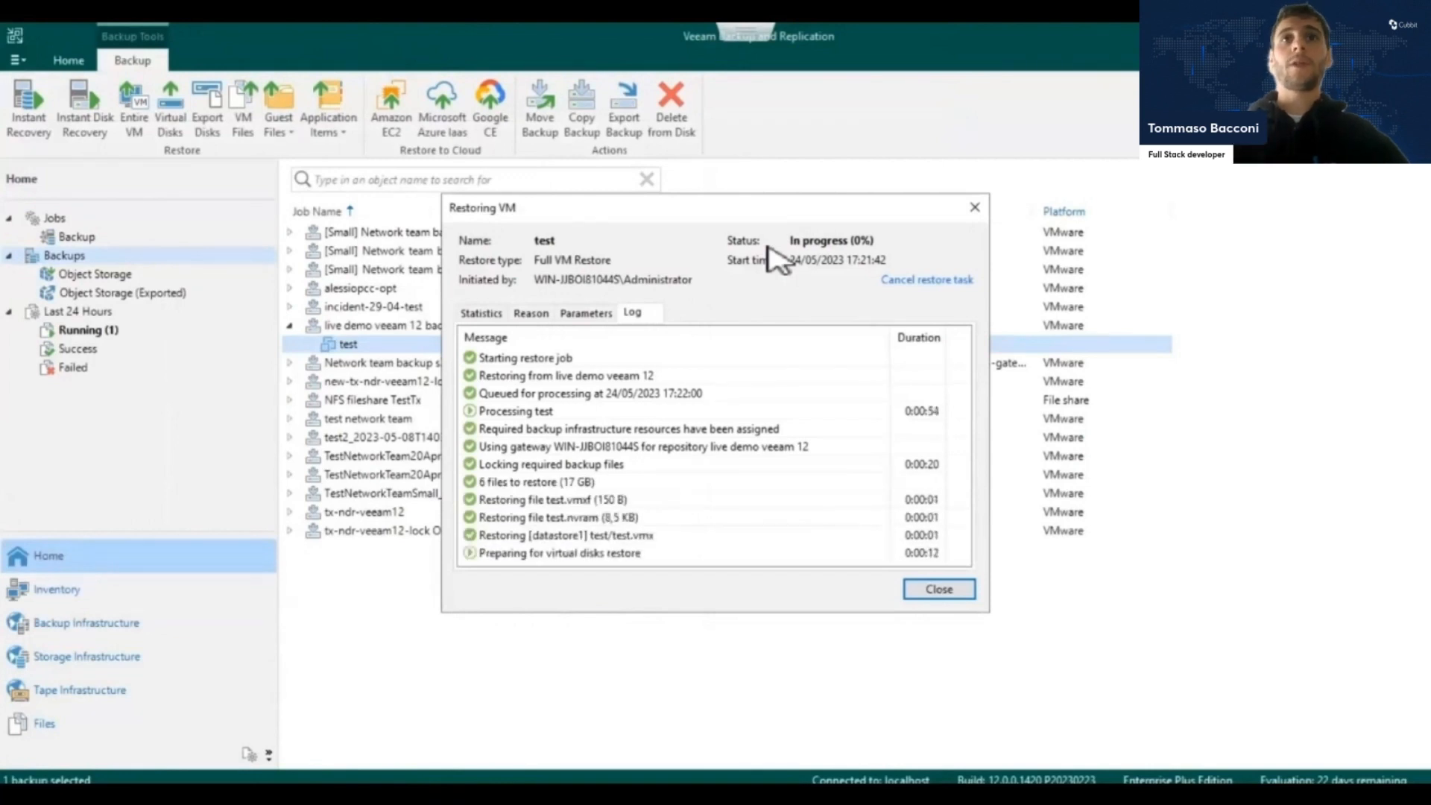
# Check the progress statistics of the running test restore session until it finishes, and close the session window.
pyautogui.press('Escape')
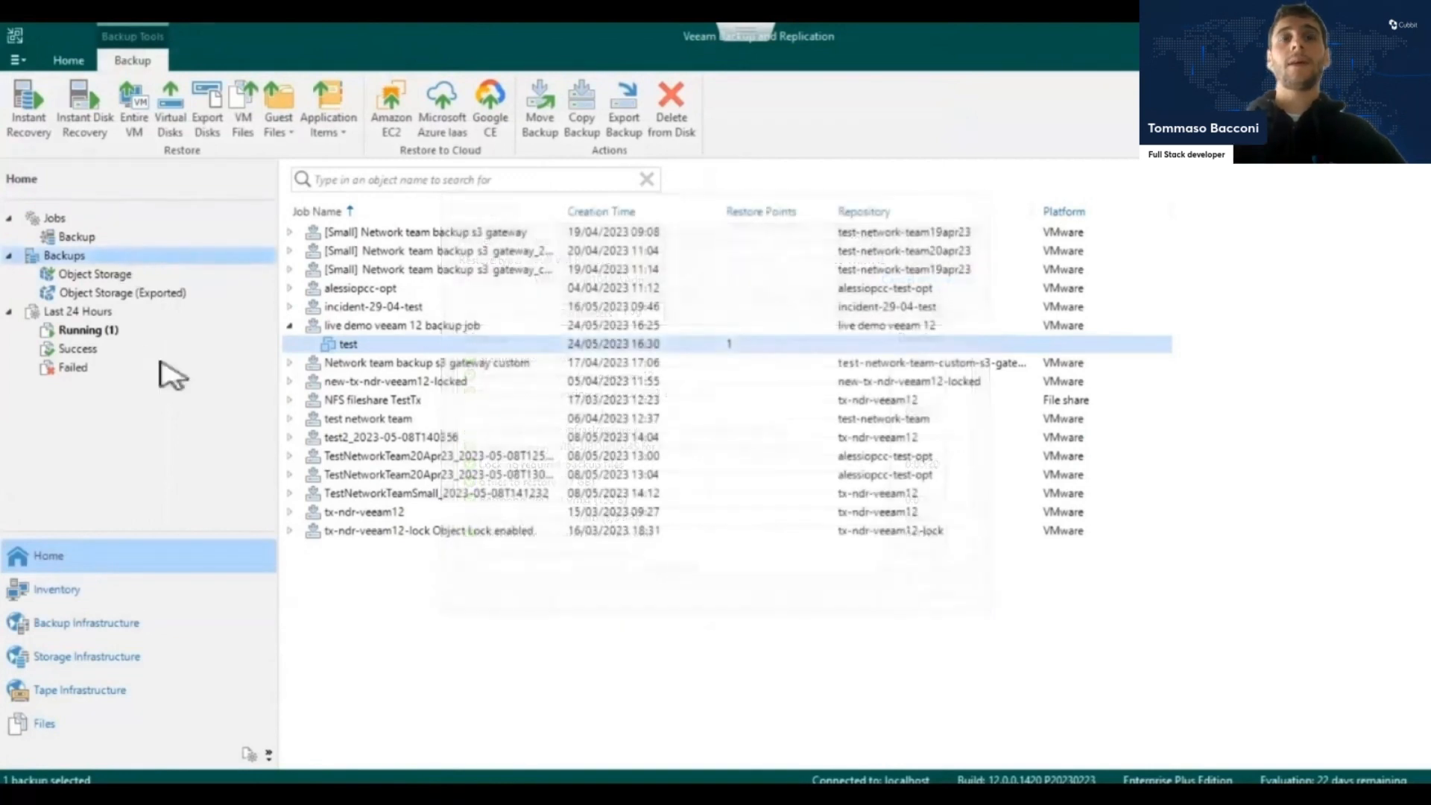
pyautogui.click(100, 330)
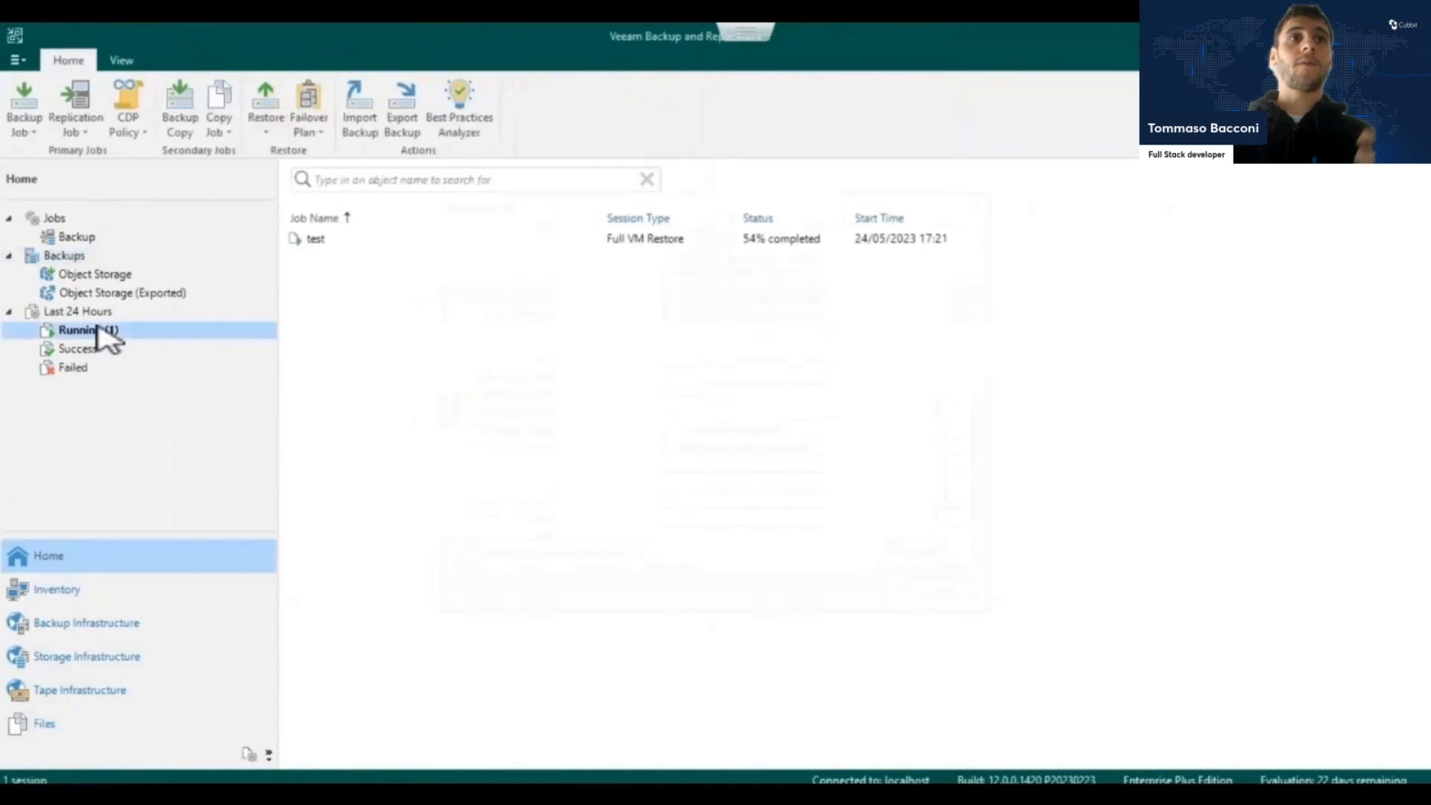
pyautogui.click(320, 240)
pyautogui.click(74, 119)
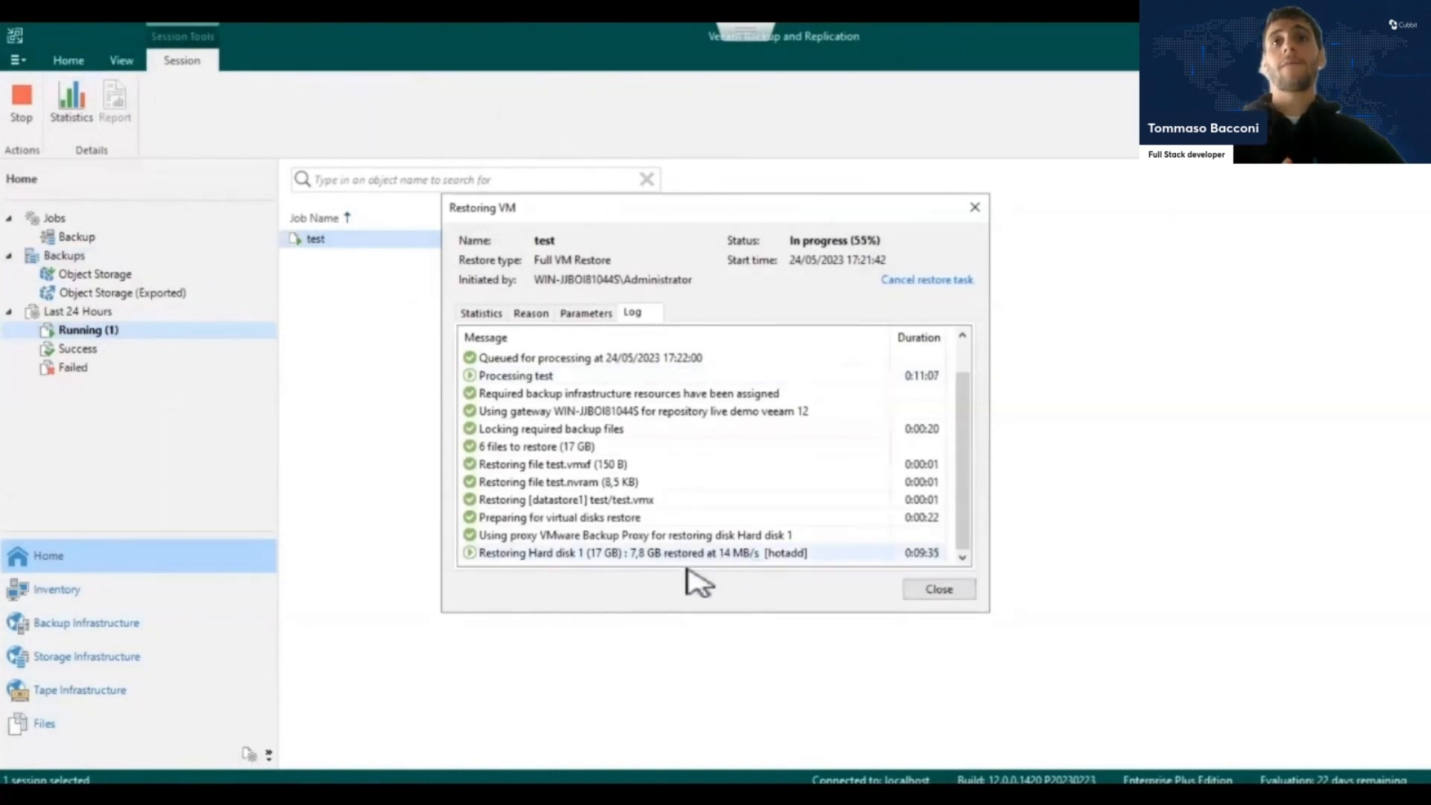
pyautogui.click(486, 316)
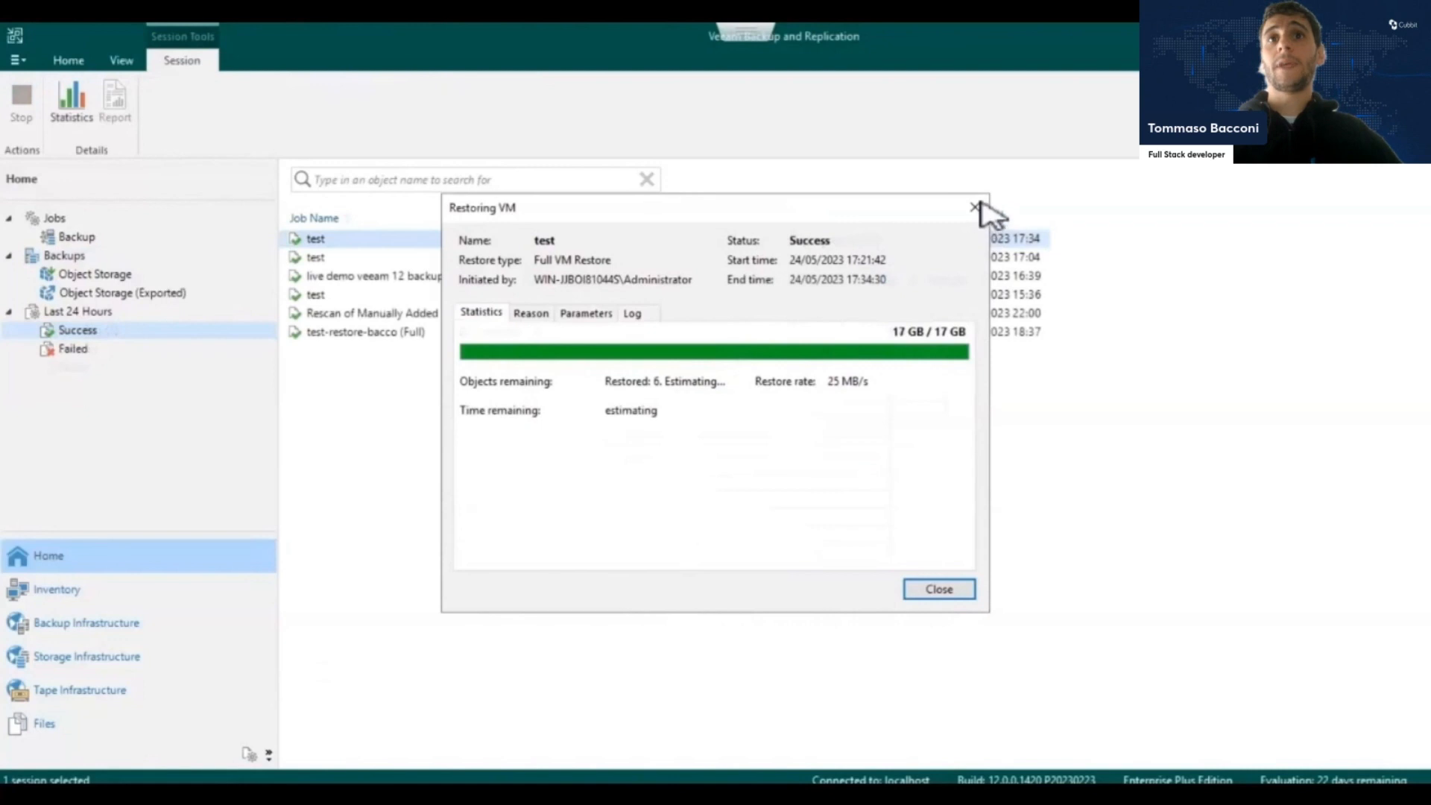
pyautogui.click(975, 208)
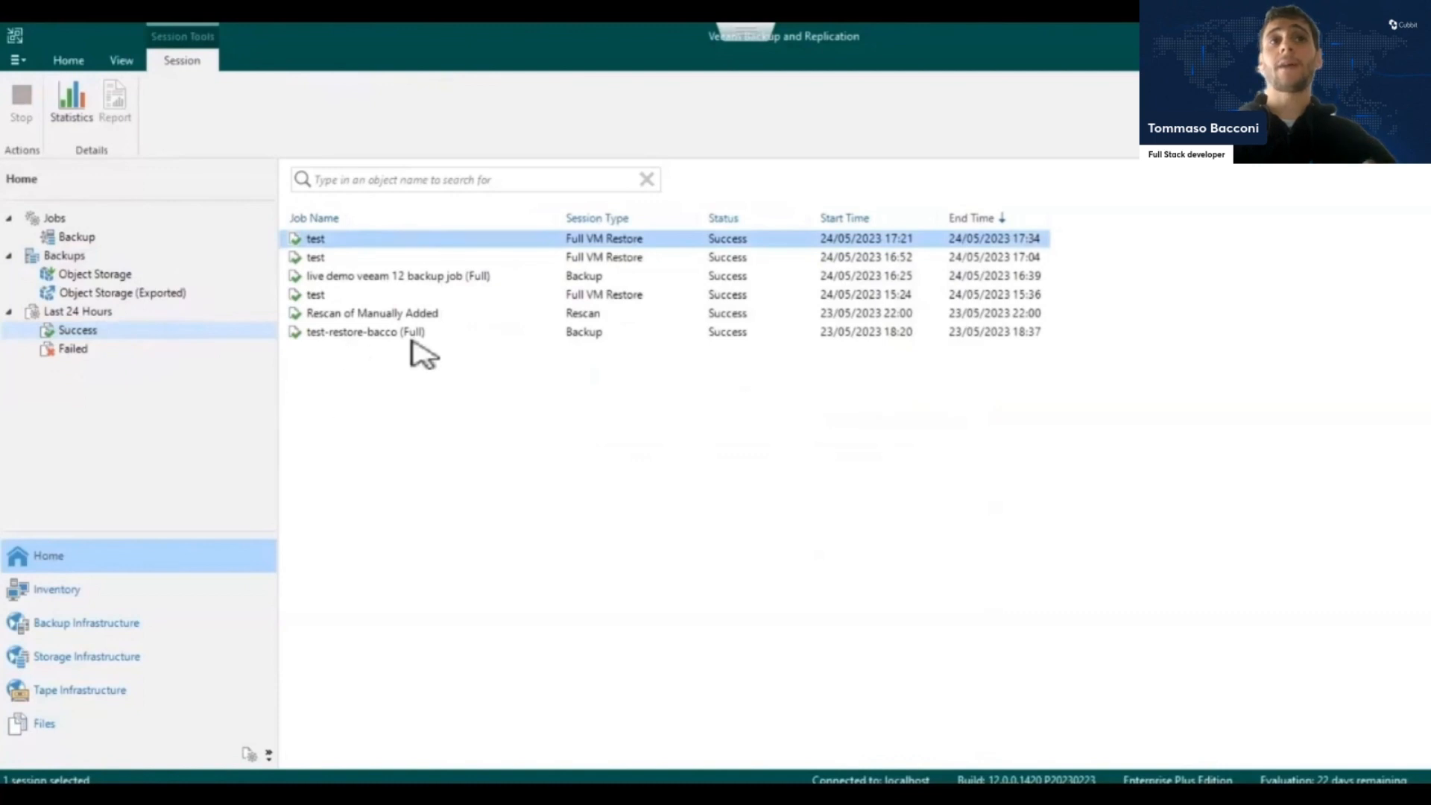
# Close the Veeam12 console, power on the restored test virtual machine, and boot Ubuntu from its console.
pyautogui.click(745, 32)
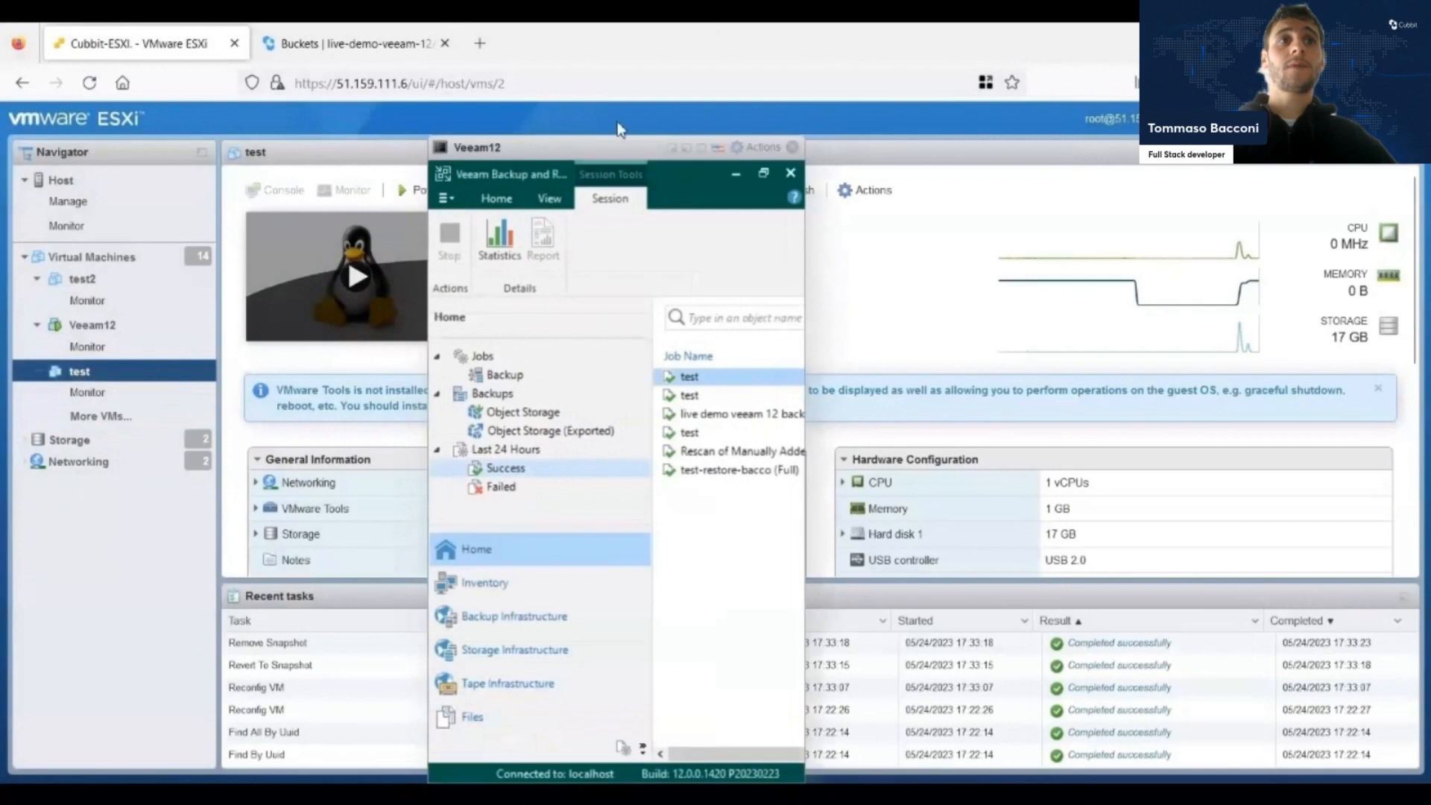
pyautogui.click(791, 151)
pyautogui.click(446, 194)
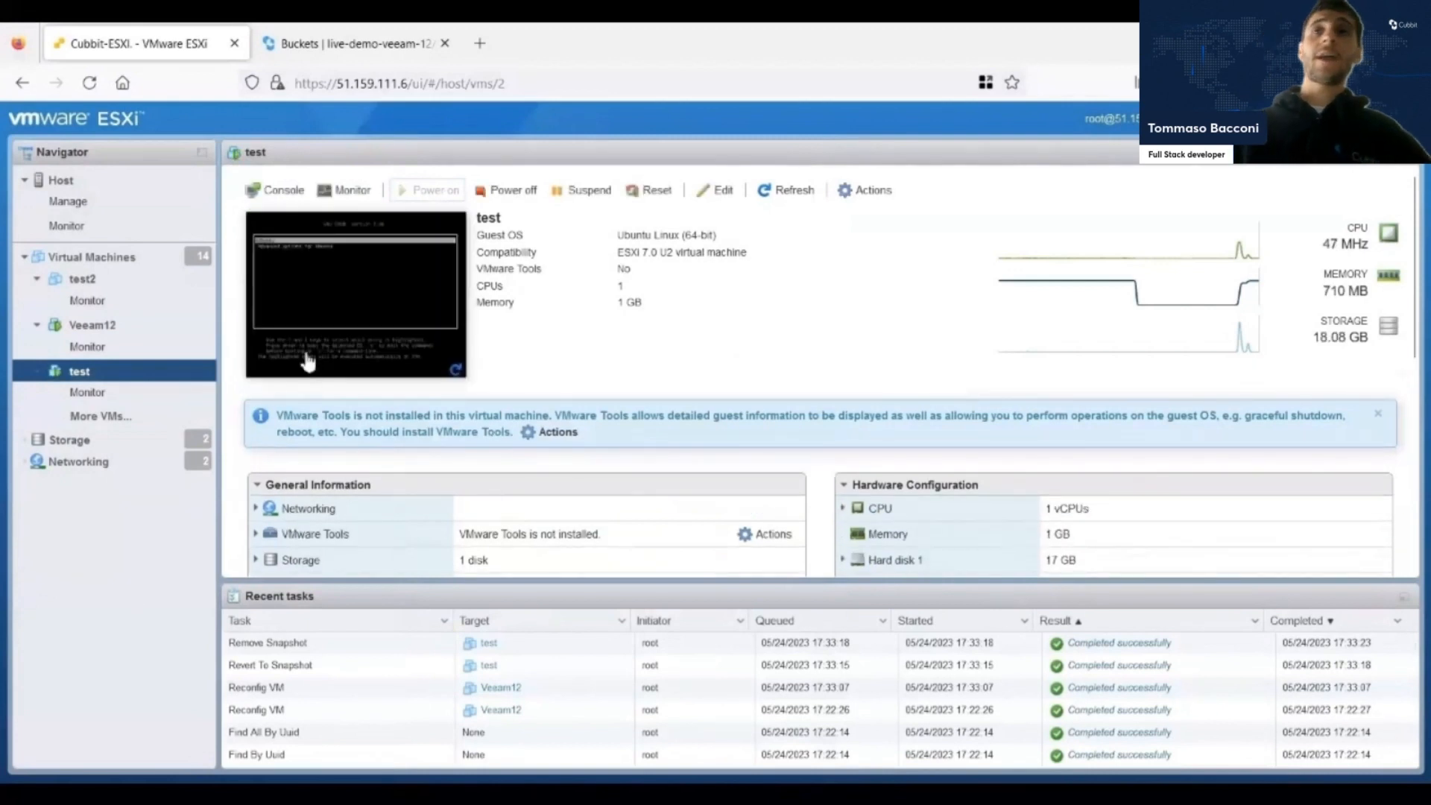
pyautogui.click(333, 331)
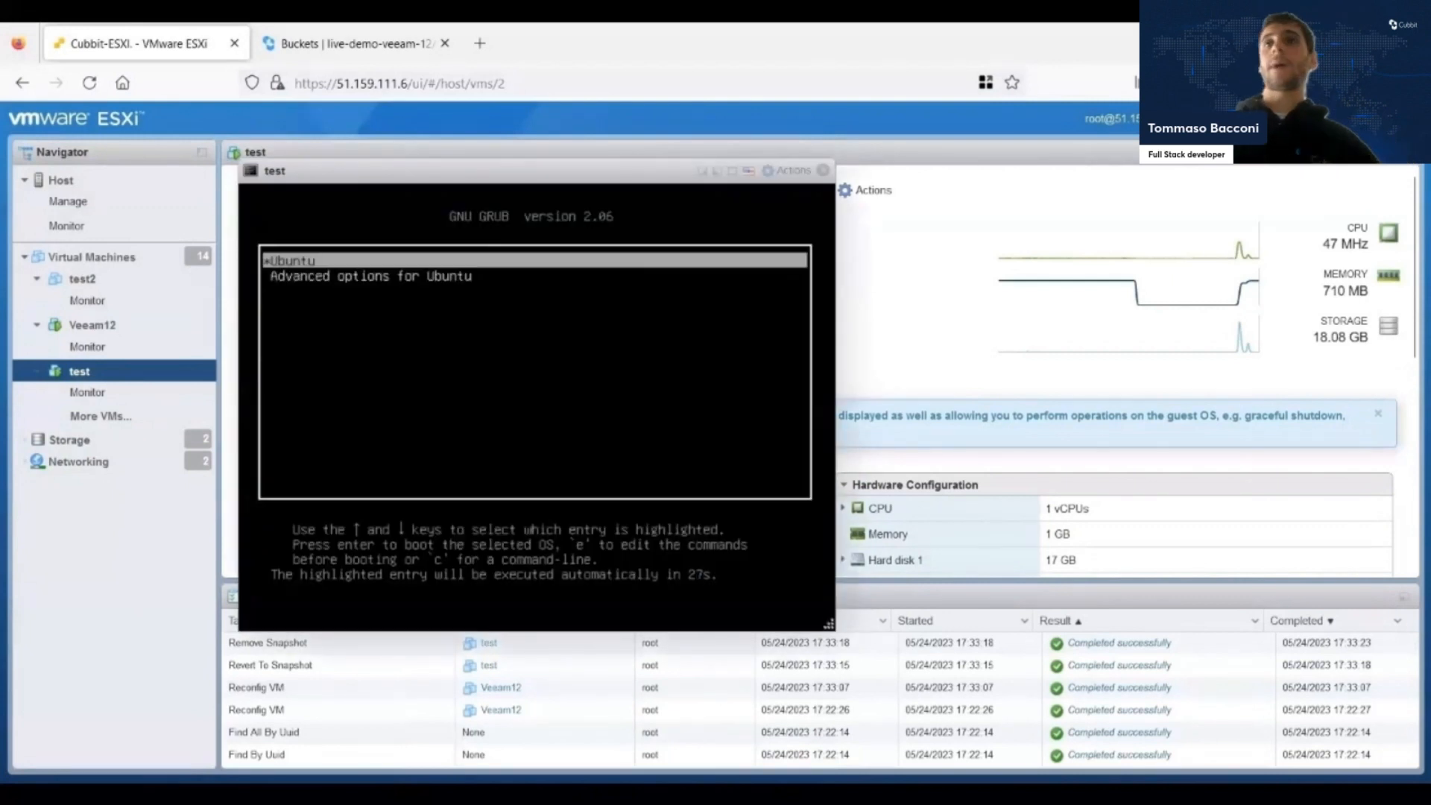
pyautogui.press('Return')
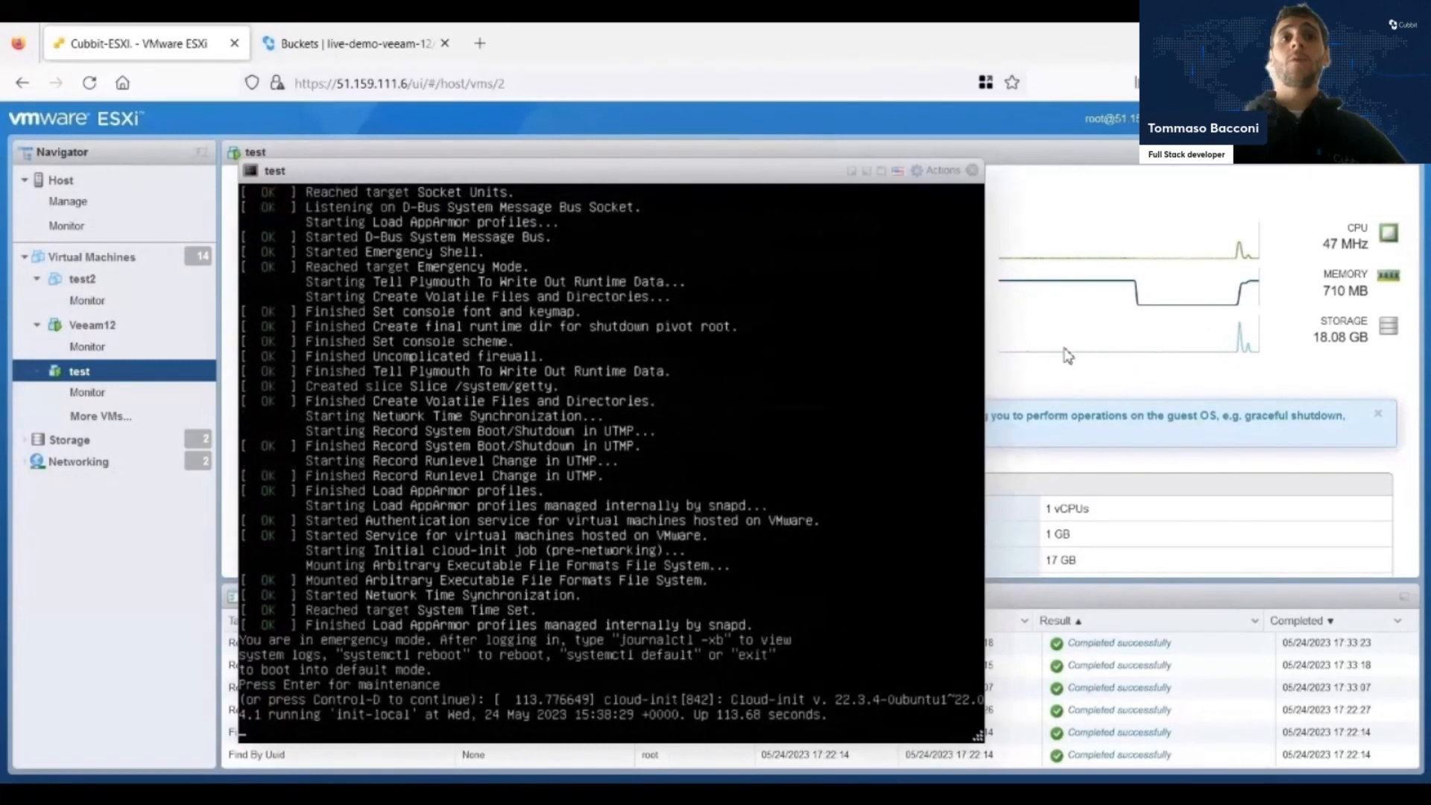
# Enter the maintenance shell of the restored test virtual machine and list its files with ls.
pyautogui.press('Return')
pyautogui.write('ls')
pyautogui.press('Return')
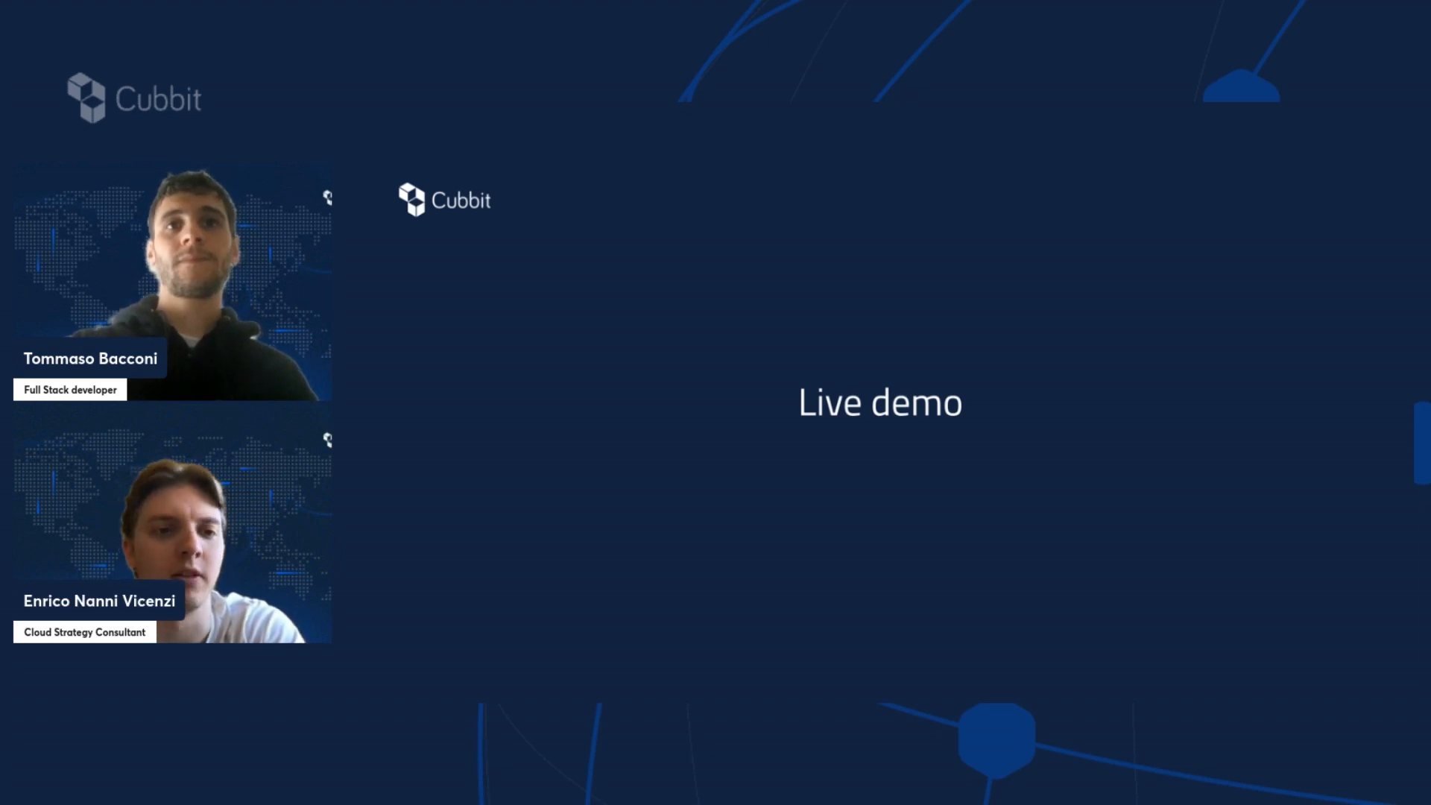
pyautogui.press('Right')
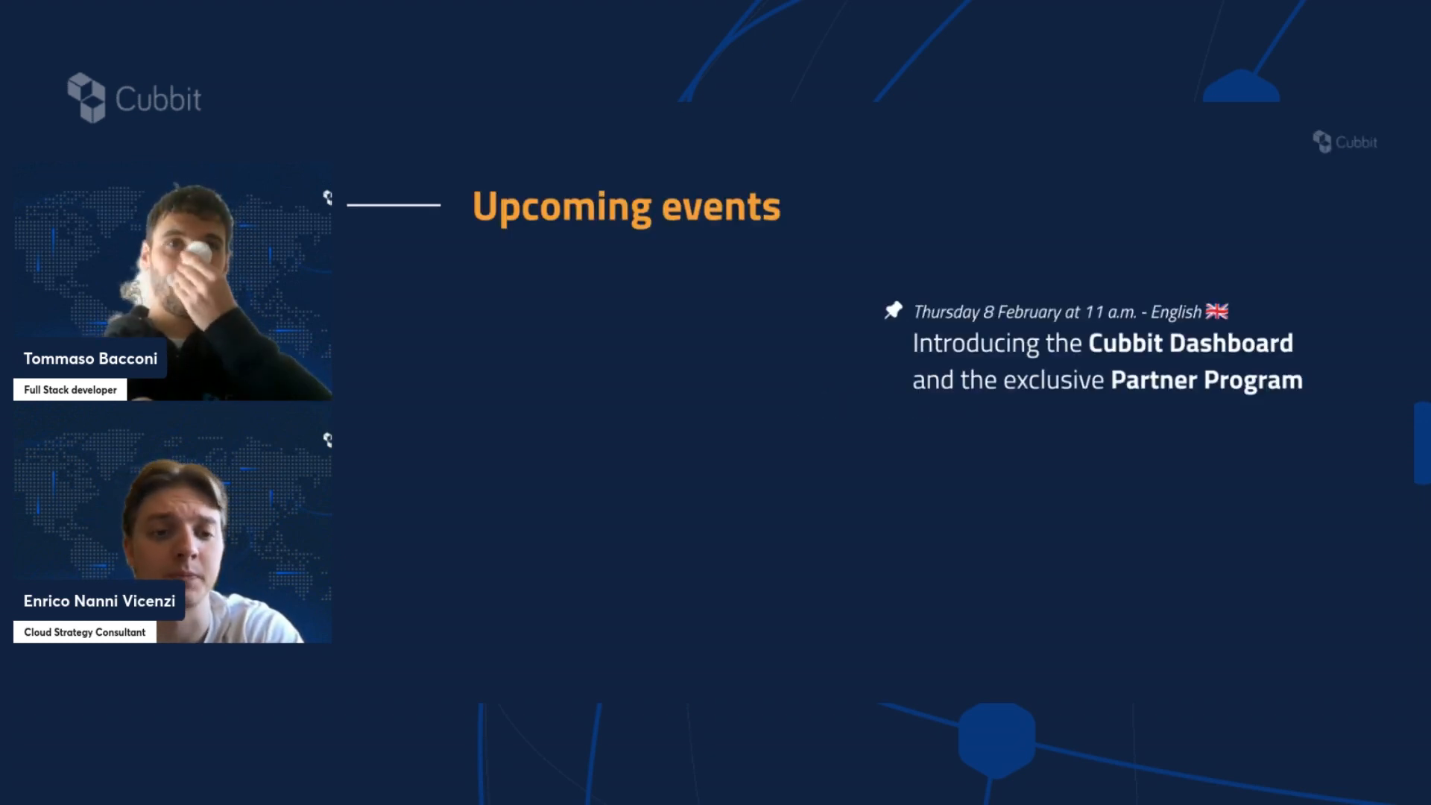